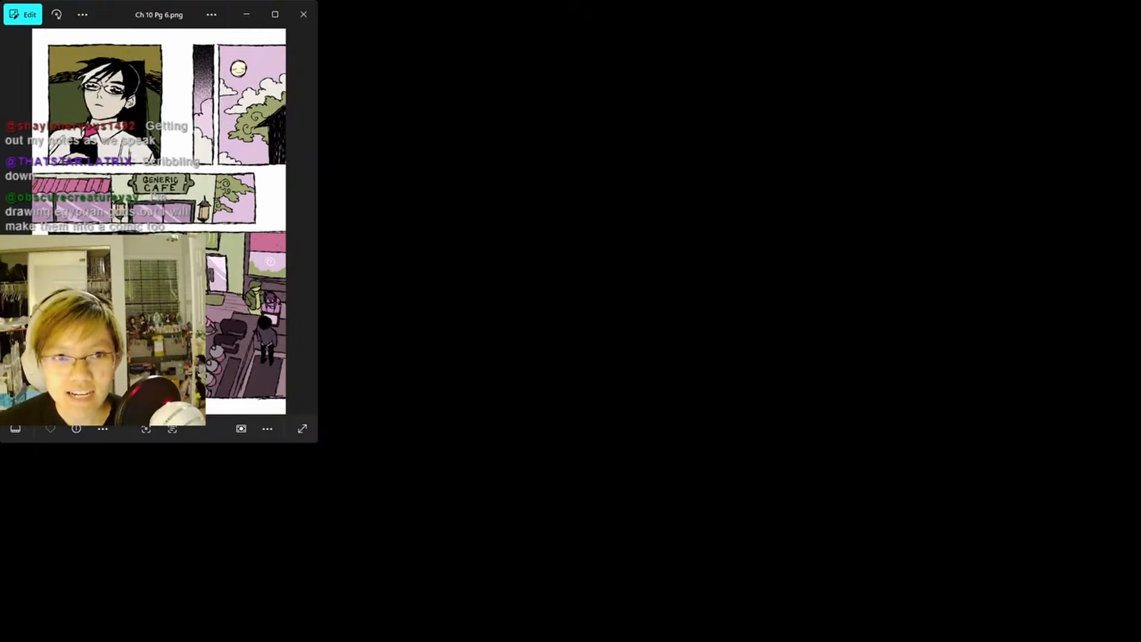
Step: Switch to the "Copy of monsters x medicine" script in Google Docs, enlarge its window and look over the Ep 10 page
drag(159, 15, 704, 94)
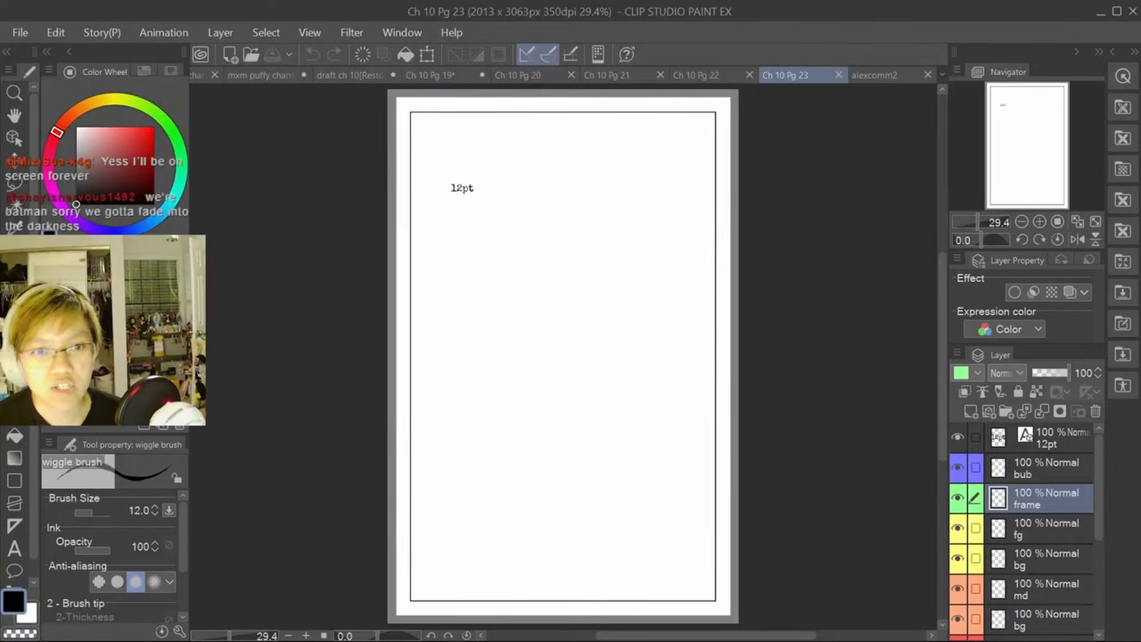
key(alt+Tab)
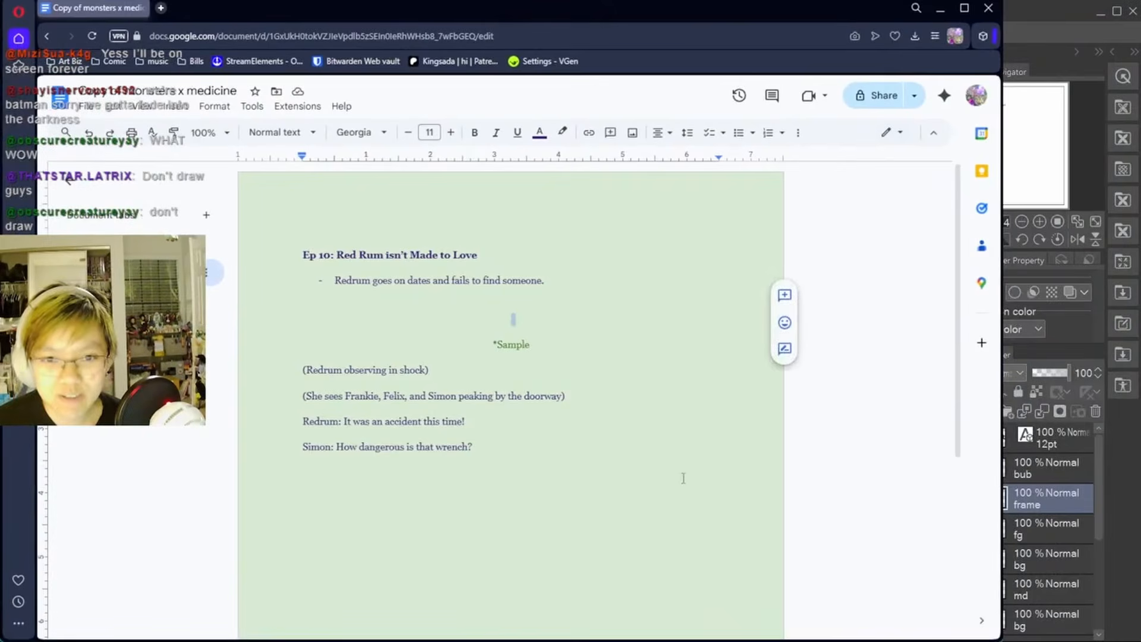
scroll(675, 475, down, 5)
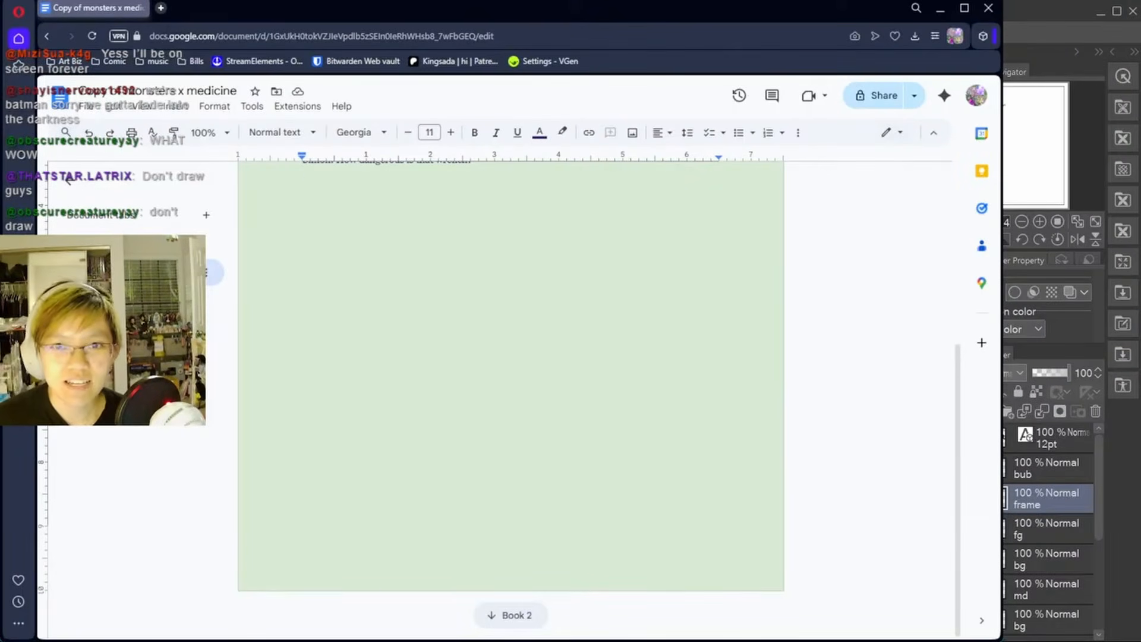
double_click(861, 11)
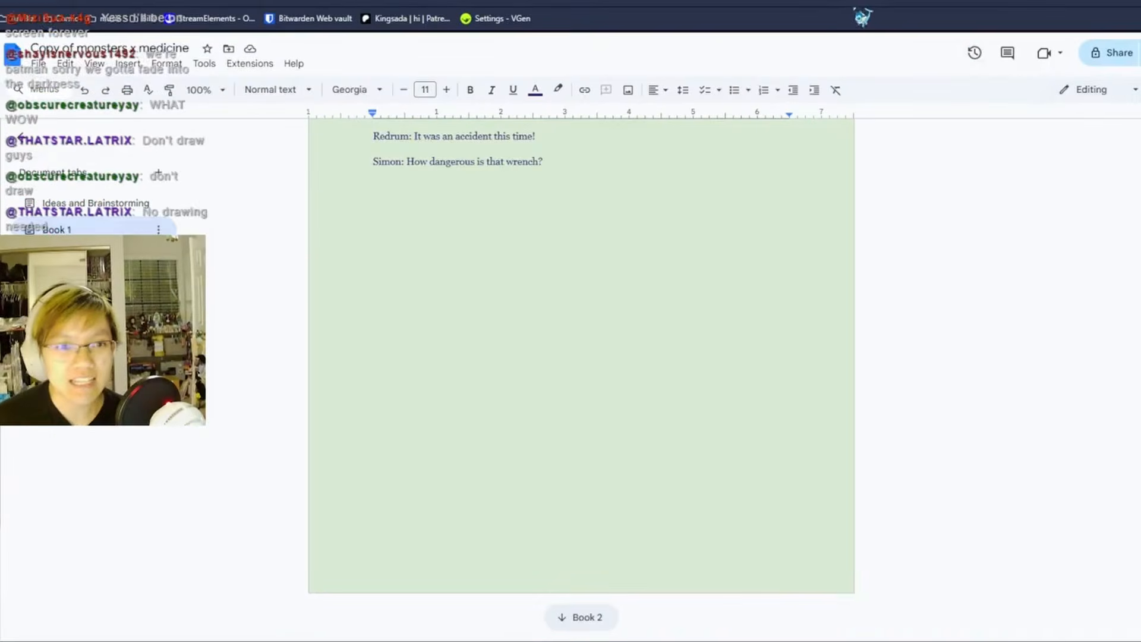
scroll(750, 410, up, 4)
scroll(752, 410, down, 4)
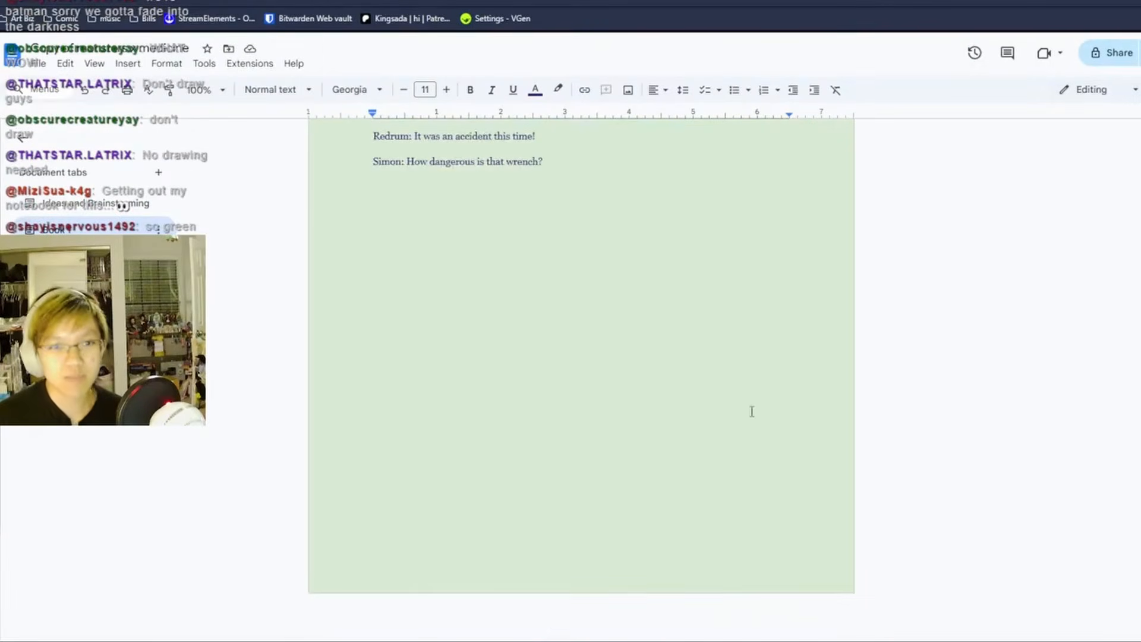
scroll(735, 454, up, 2)
scroll(735, 454, up, 2)
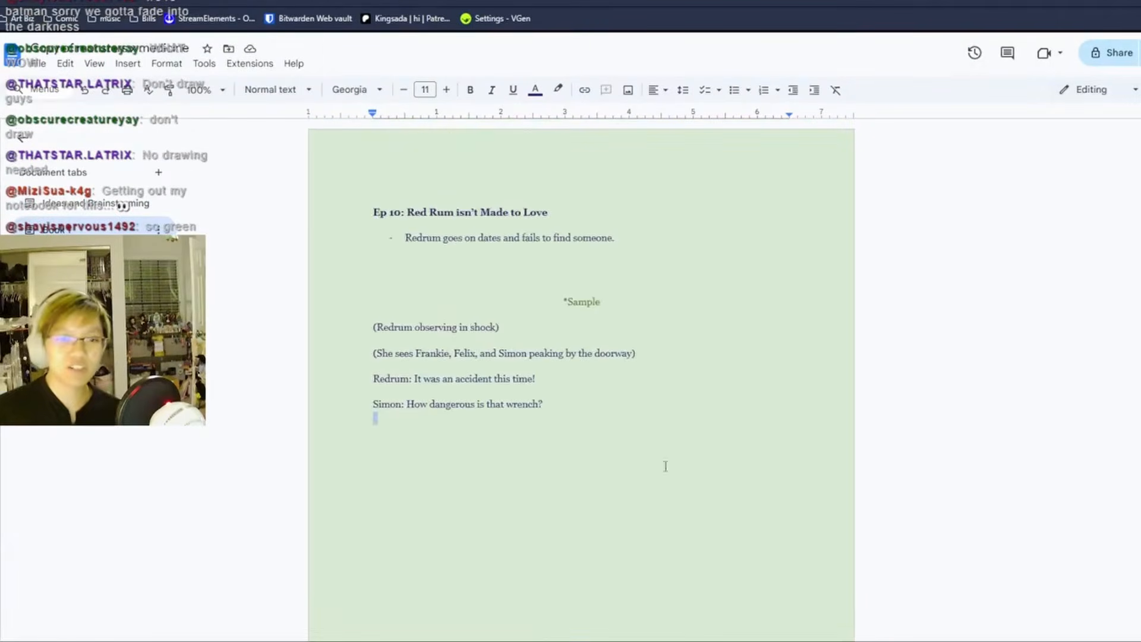
Step: Highlight the "Ep 10: Red Rum isn't Made to Love" heading and the one-line summary beneath it for reading
click(385, 202)
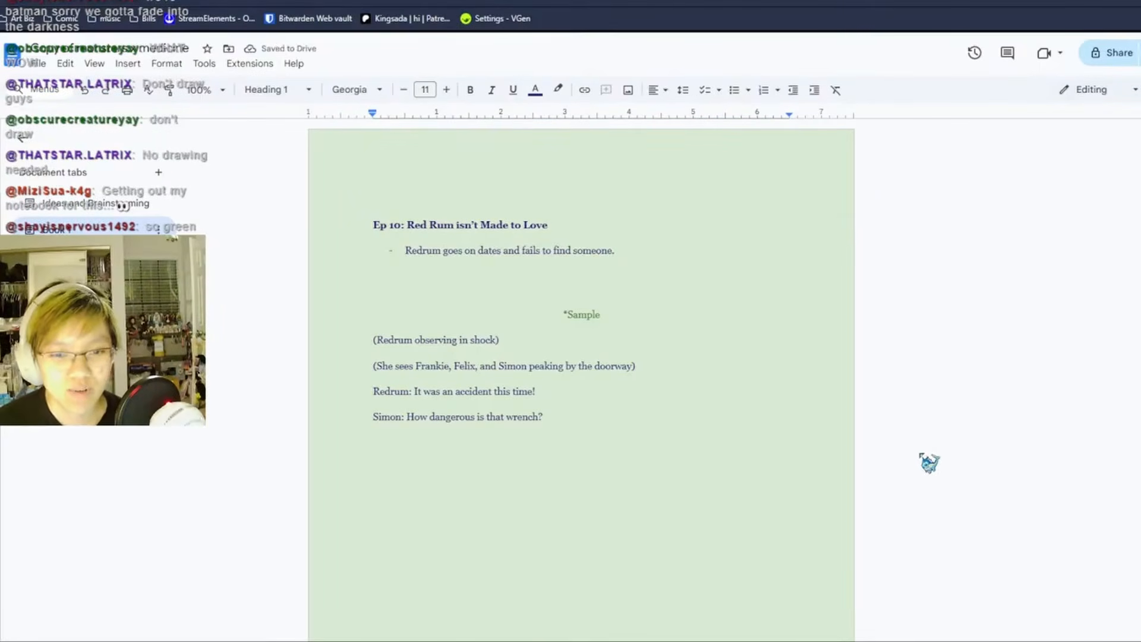
drag(374, 229, 624, 227)
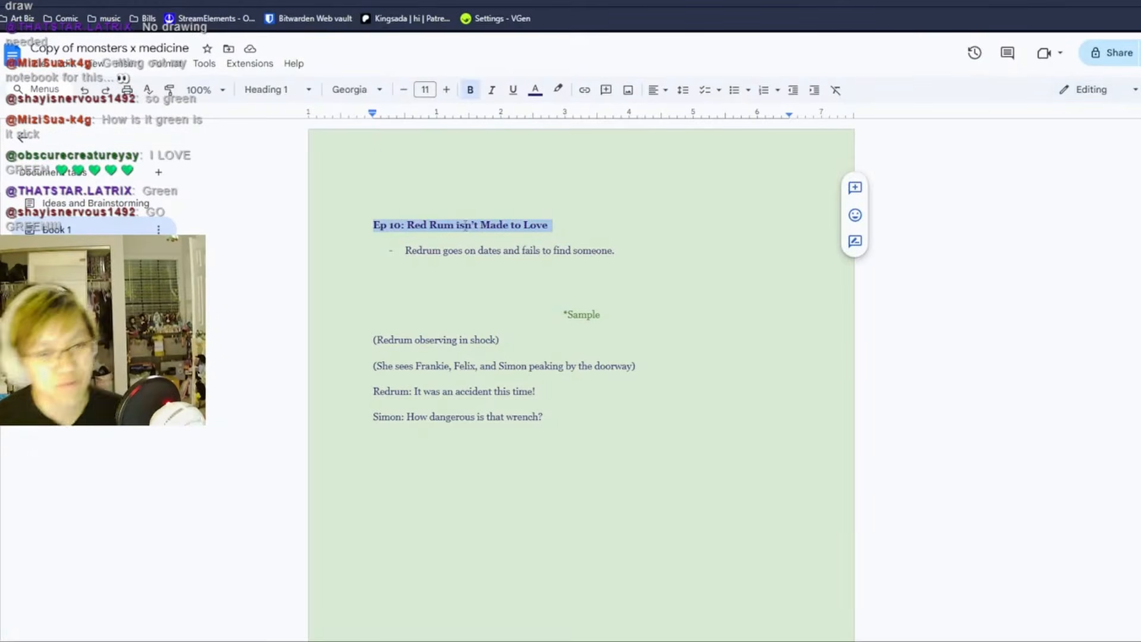
click(431, 230)
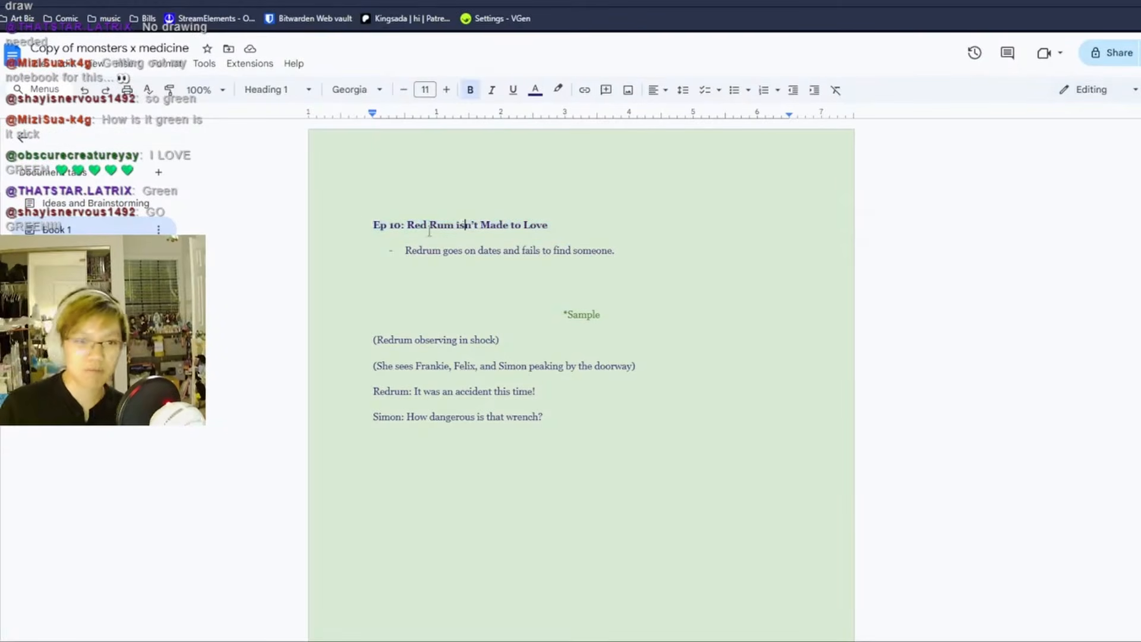
drag(355, 224, 585, 228)
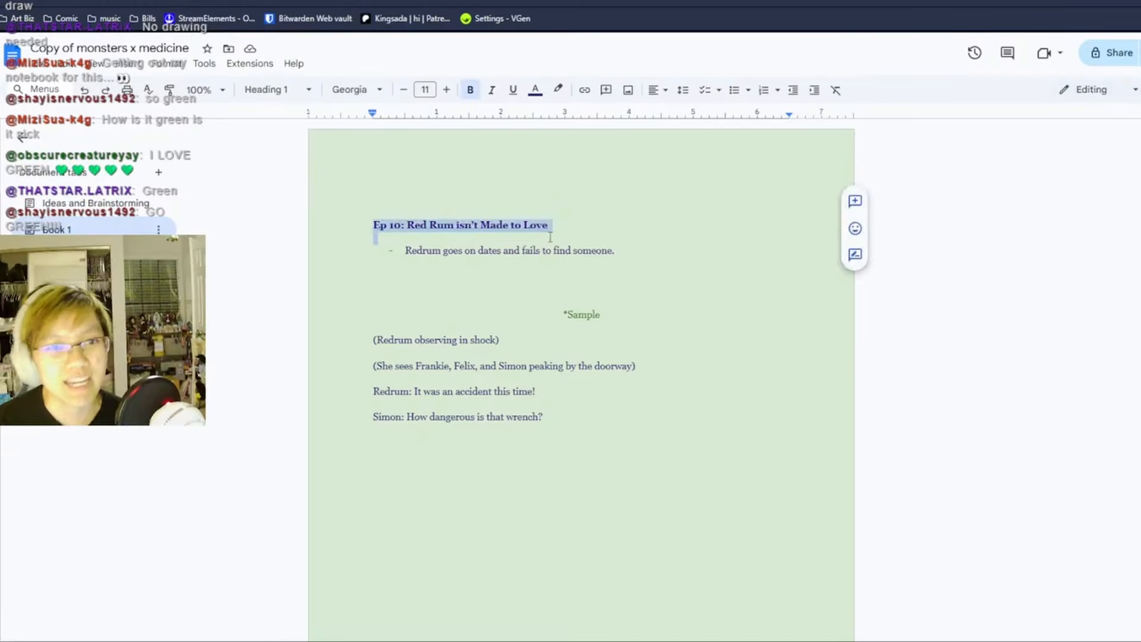
click(590, 233)
triple_click(364, 231)
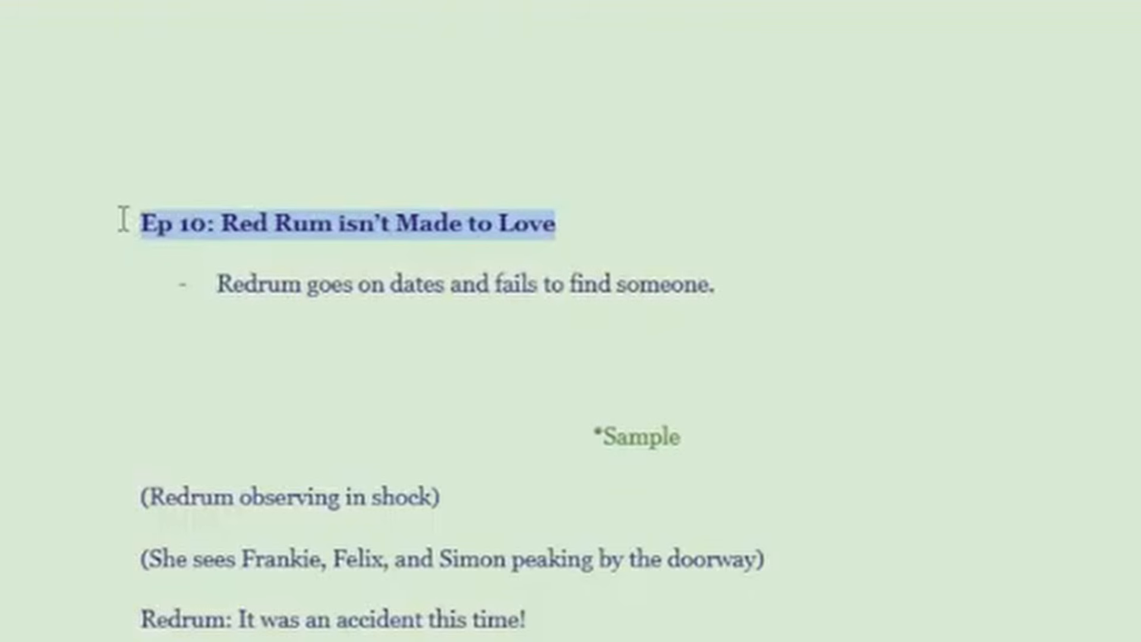
drag(124, 220, 480, 273)
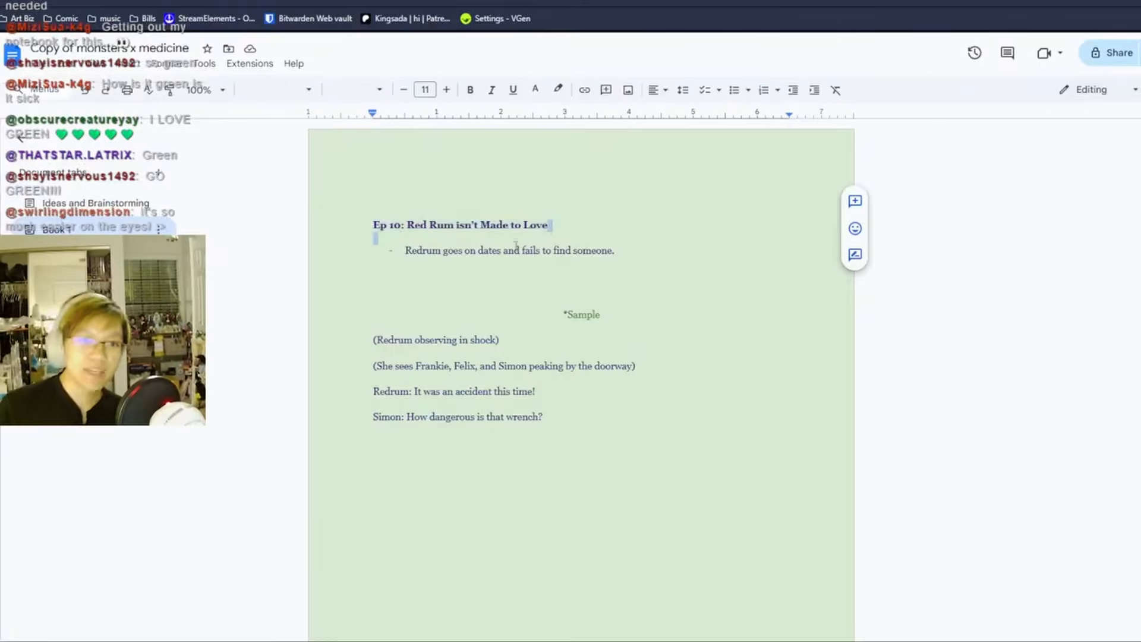
drag(651, 253, 383, 243)
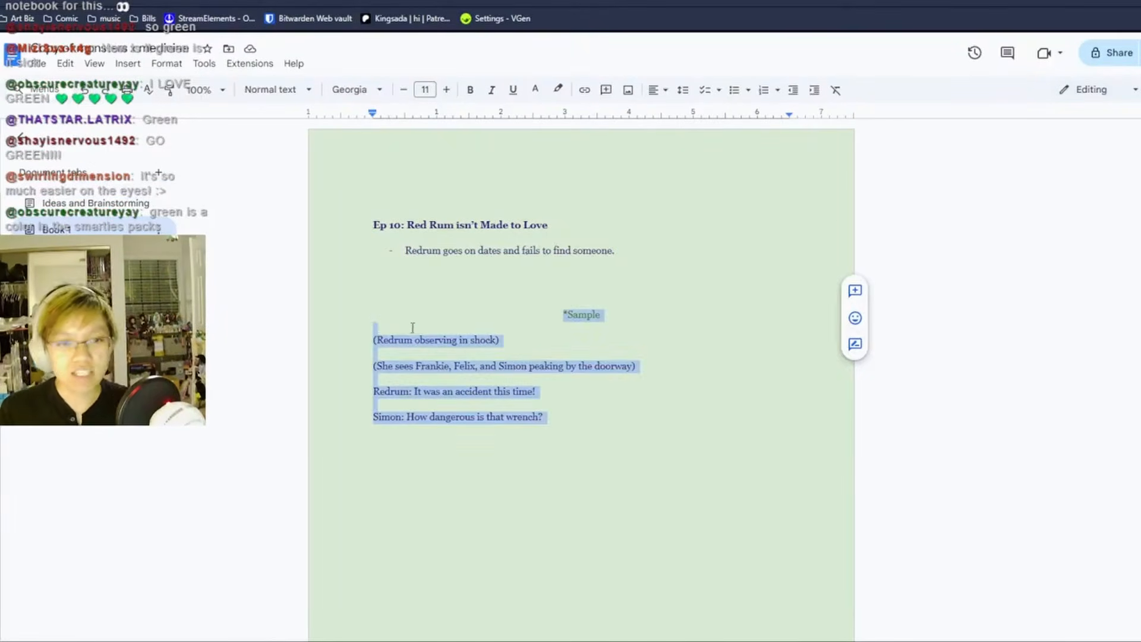
Step: Highlight the sample's two bracketed action lines, followed by the Redrum and Simon dialogue lines, to examine the script format
click(372, 317)
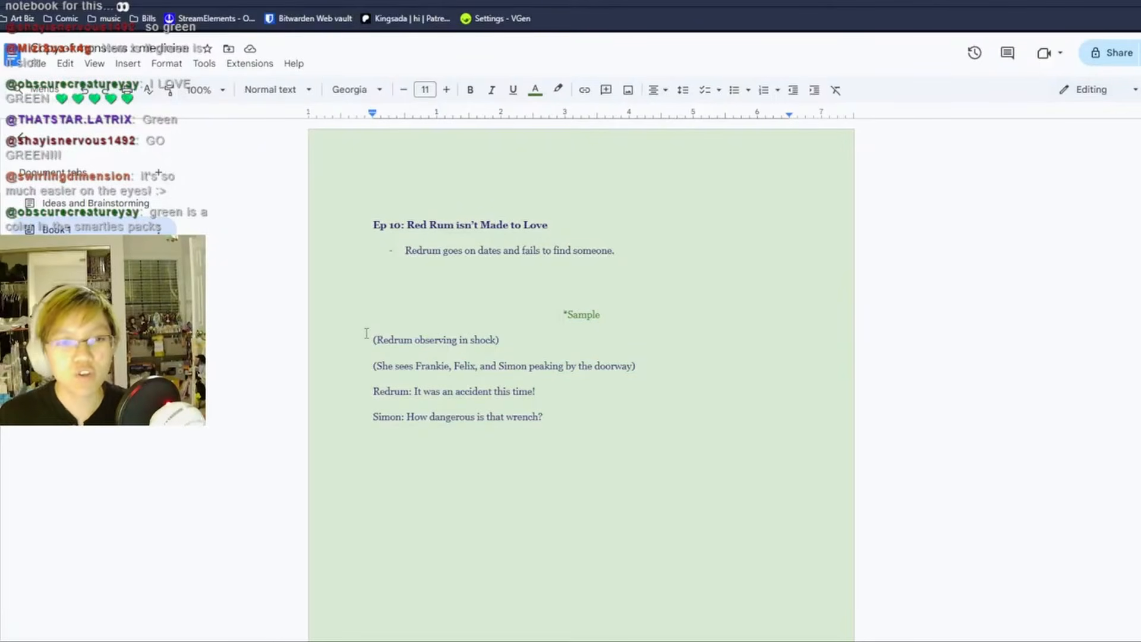
drag(366, 340, 792, 375)
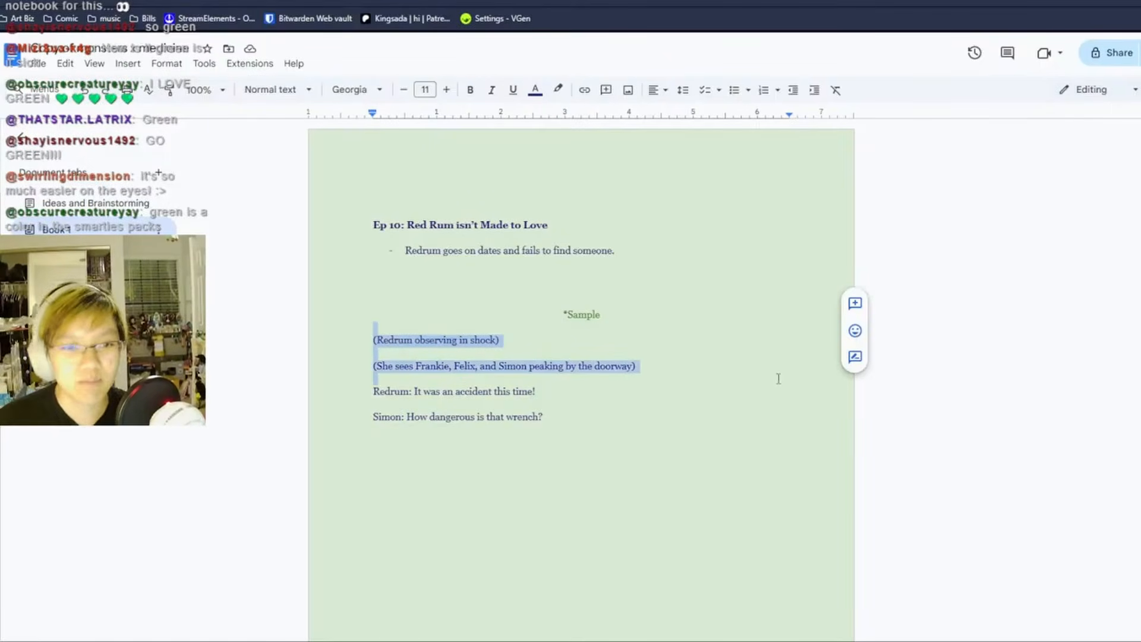
click(688, 380)
drag(310, 383, 694, 451)
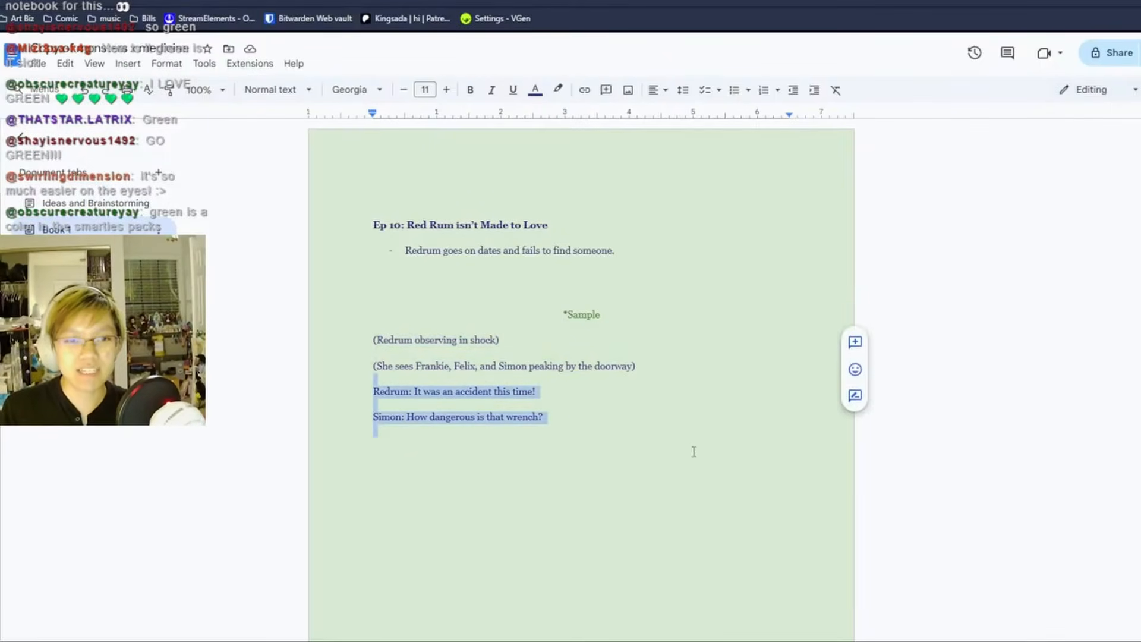
click(730, 349)
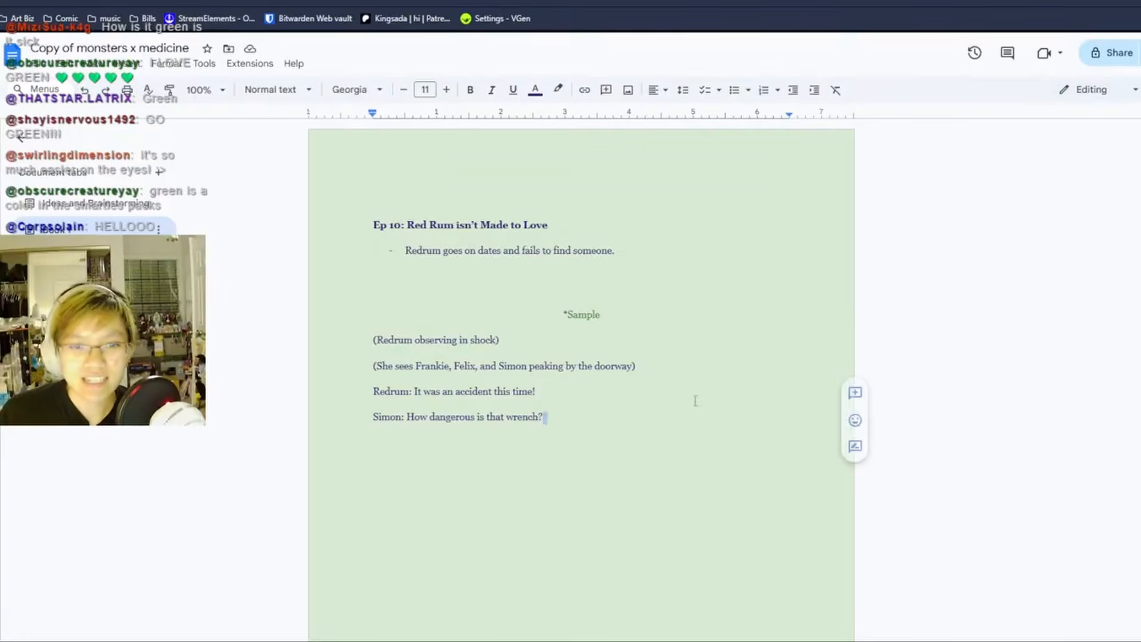
key(Return)
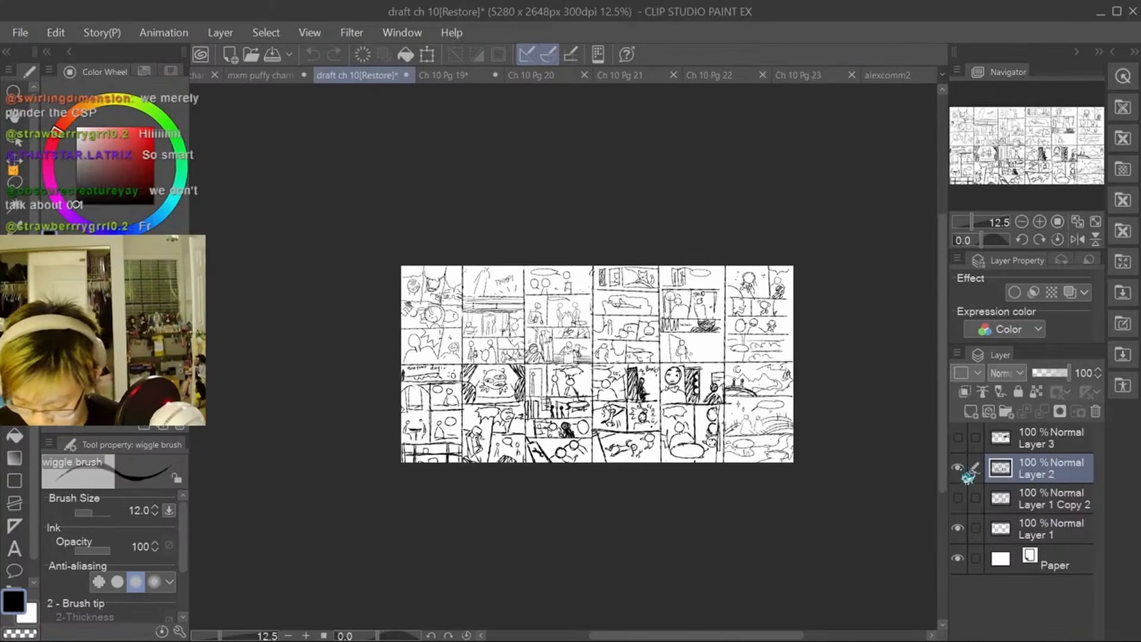
Step: Hide the Layer 2 sketches in the chapter 10 draft and show the page thumbnails on Layer 1 Copy 2
click(962, 471)
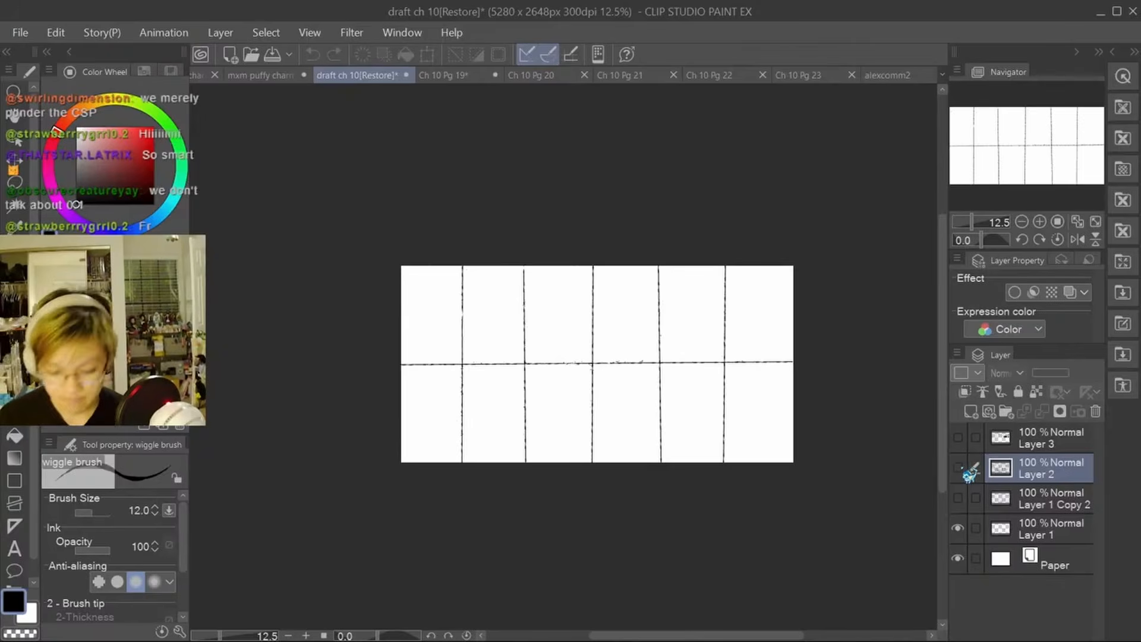
drag(1005, 165, 1011, 155)
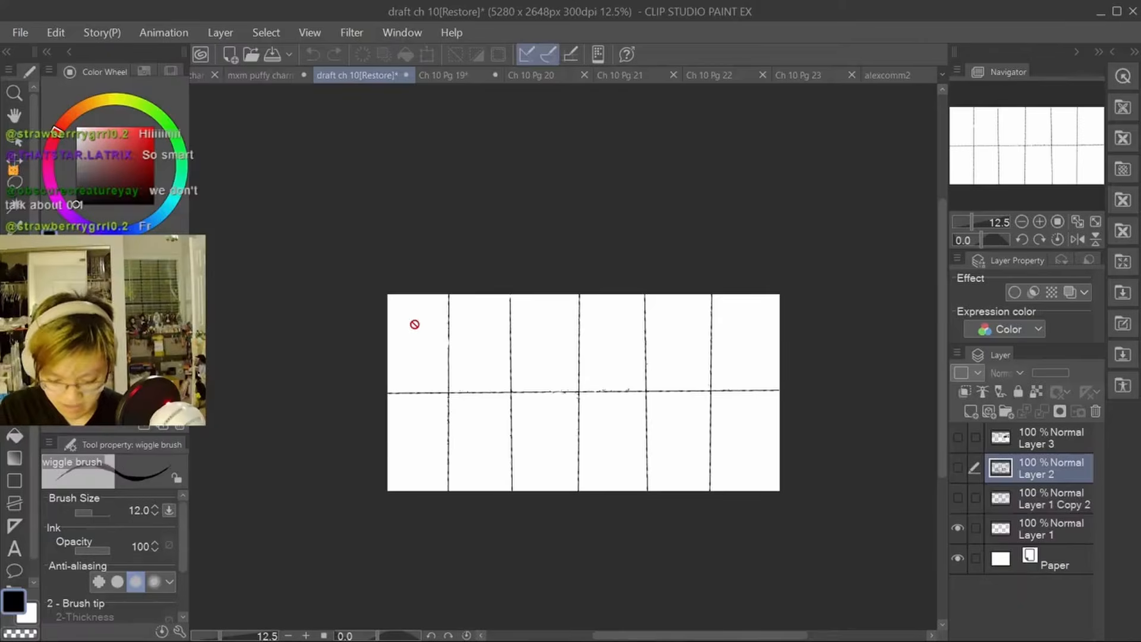
click(957, 527)
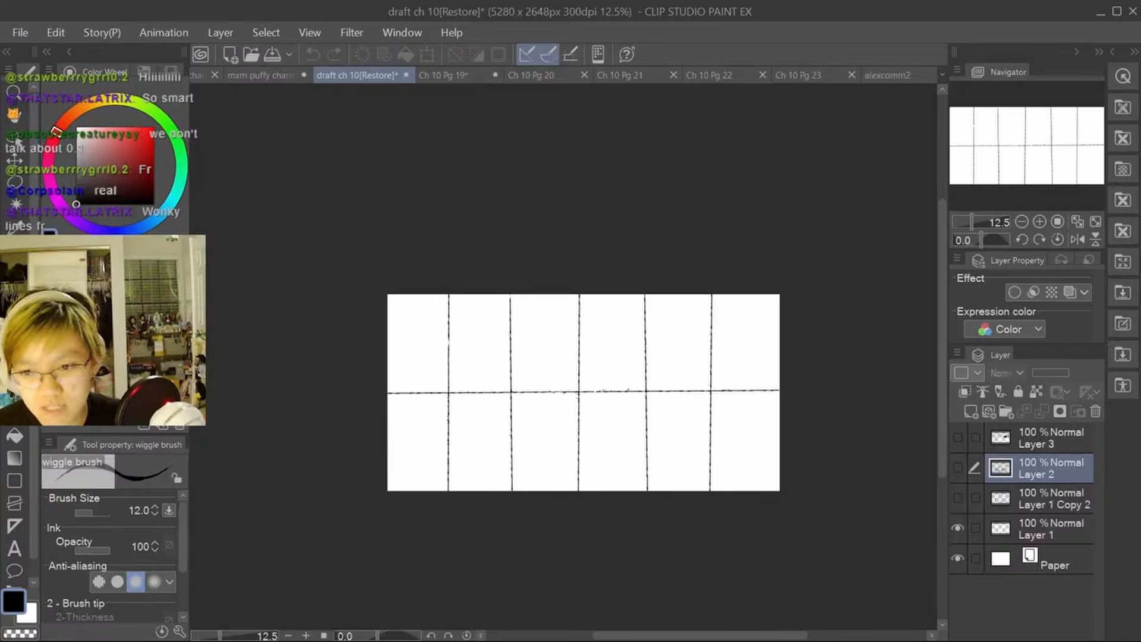
click(958, 497)
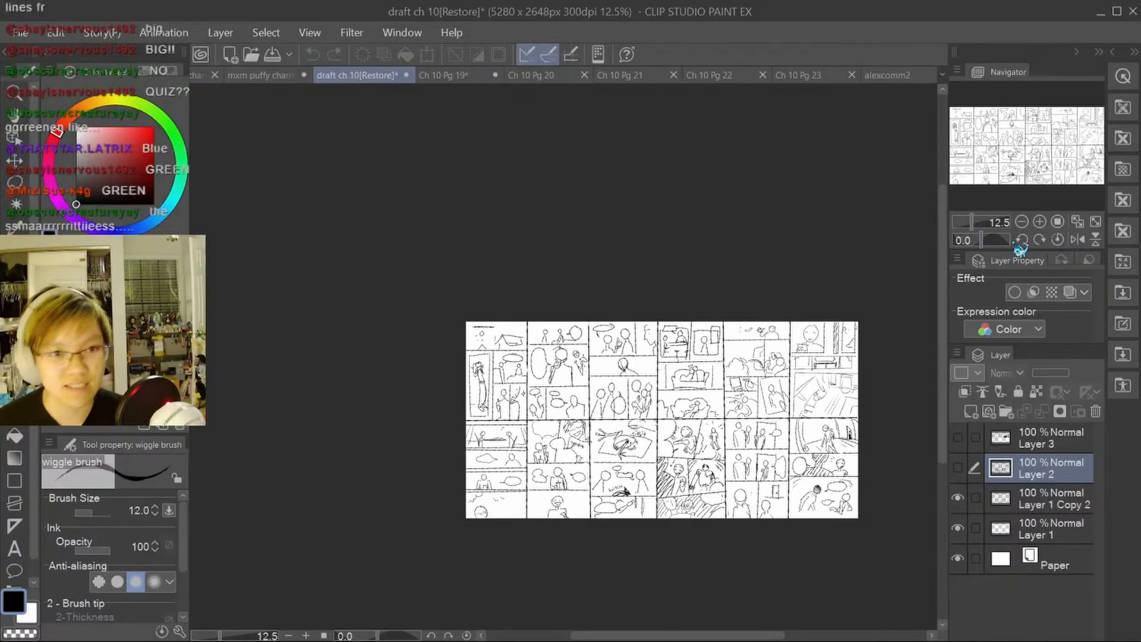
Step: Compare the page thumbnails on Layer 2 with those on Layer 1 Copy 2 by switching which layer is shown
click(1040, 221)
click(957, 498)
click(957, 468)
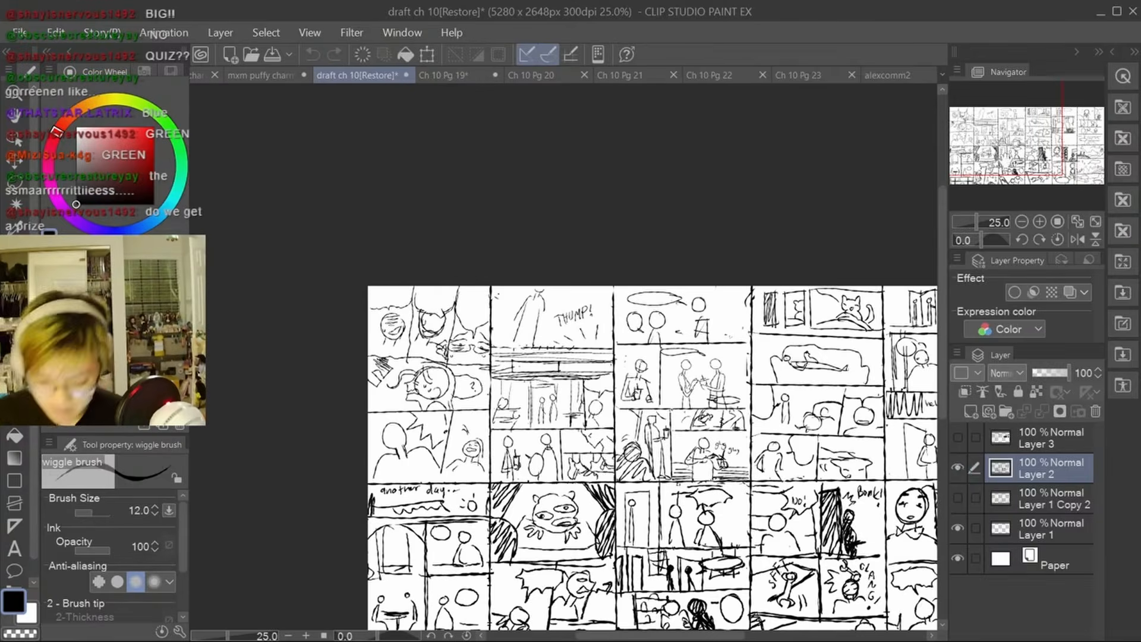
click(957, 468)
click(957, 498)
Step: Circle the speech bubbles on the upper row's second page thumbnail in red and trace the reading path through them with an arrow
mouse_move(1034, 142)
mouse_down()
mouse_move(1036, 152)
mouse_move(1024, 137)
mouse_move(1033, 125)
mouse_up()
click(1040, 221)
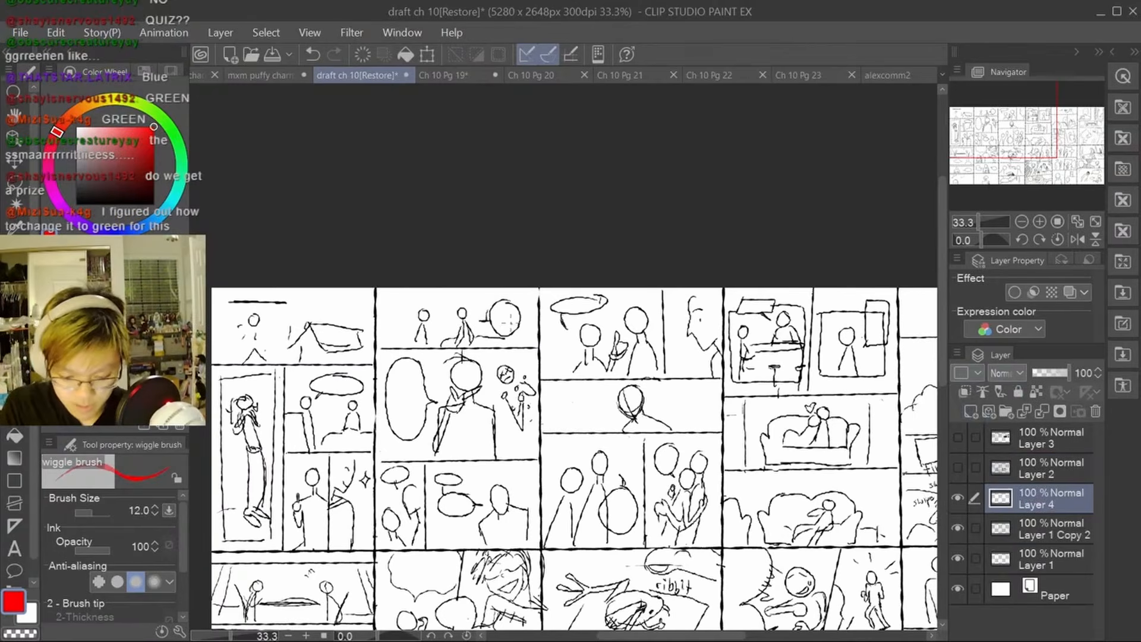
mouse_move(506, 317)
mouse_down()
mouse_move(493, 326)
mouse_move(506, 303)
mouse_up()
drag(410, 358, 406, 360)
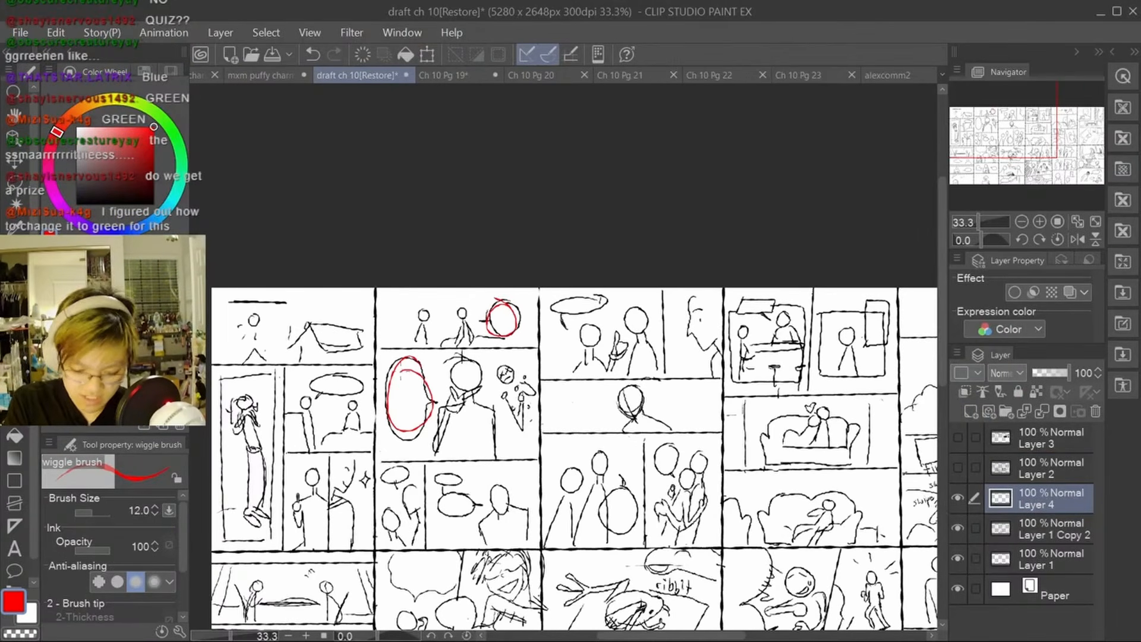
drag(388, 473, 440, 474)
mouse_move(459, 492)
mouse_down()
mouse_move(446, 494)
mouse_move(457, 504)
mouse_up()
mouse_move(511, 291)
mouse_down()
mouse_move(487, 339)
mouse_move(415, 392)
mouse_move(402, 476)
mouse_move(446, 481)
mouse_move(523, 525)
mouse_move(512, 493)
mouse_move(487, 524)
mouse_move(517, 521)
mouse_up()
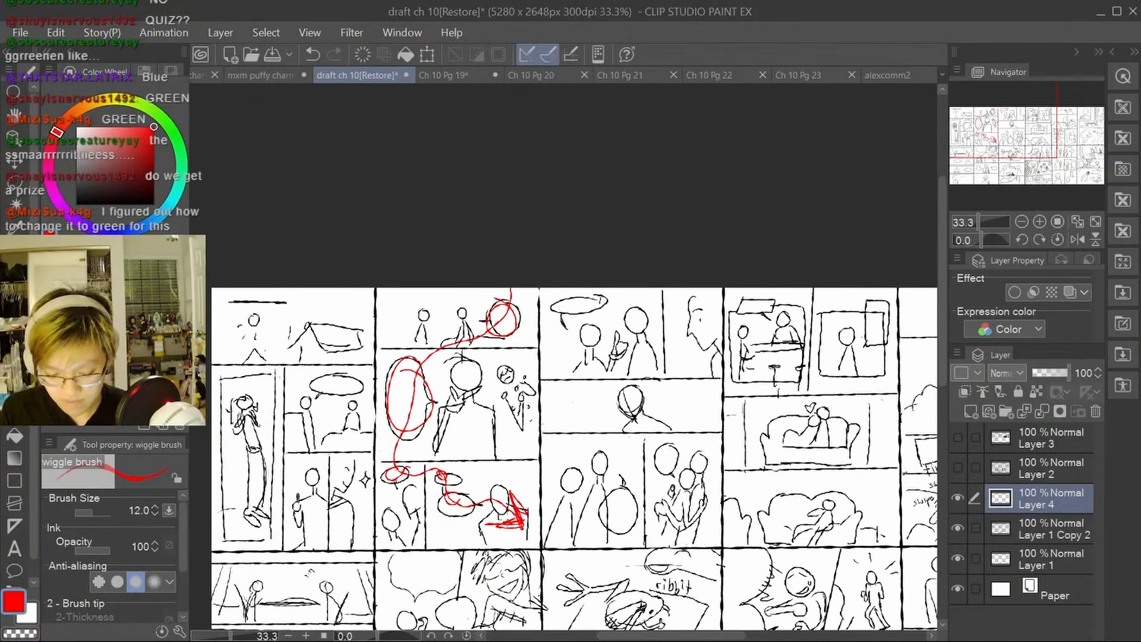
Step: Undo the red reading-path line and its arrowhead on the second page thumbnail
drag(1028, 127, 1048, 116)
click(1024, 223)
click(1023, 222)
click(1023, 223)
key(ctrl+z)
key(ctrl+z)
drag(753, 556, 729, 550)
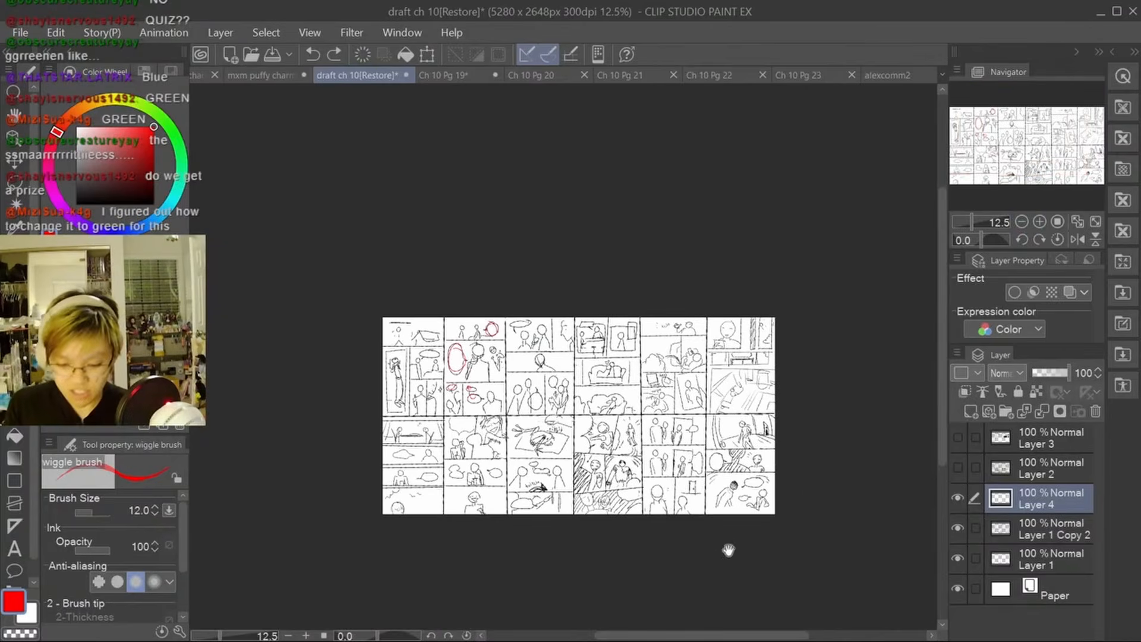
Step: Look over the surrounding page thumbnails and undo the red circles around the speech bubbles
click(1039, 221)
drag(847, 408, 861, 376)
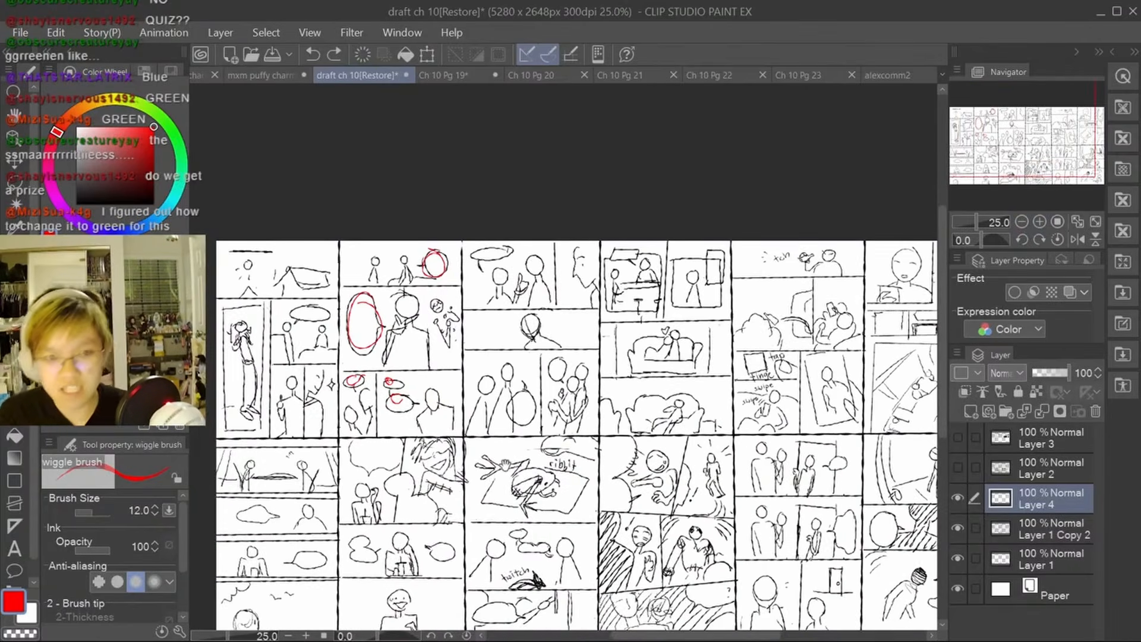
click(1022, 221)
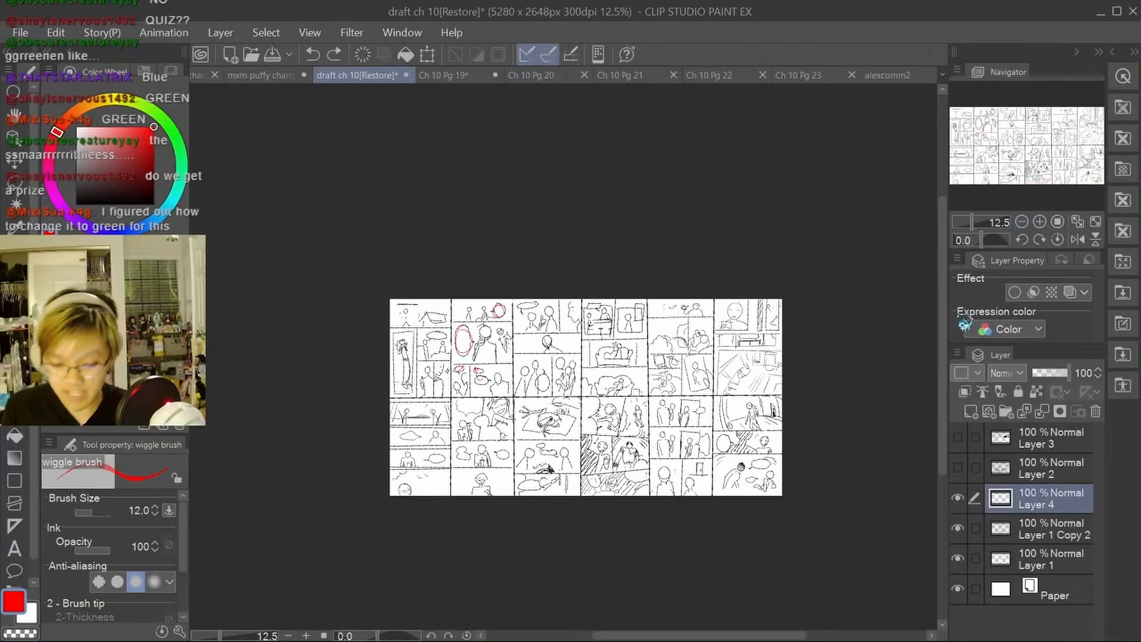
click(1039, 221)
drag(597, 480, 685, 488)
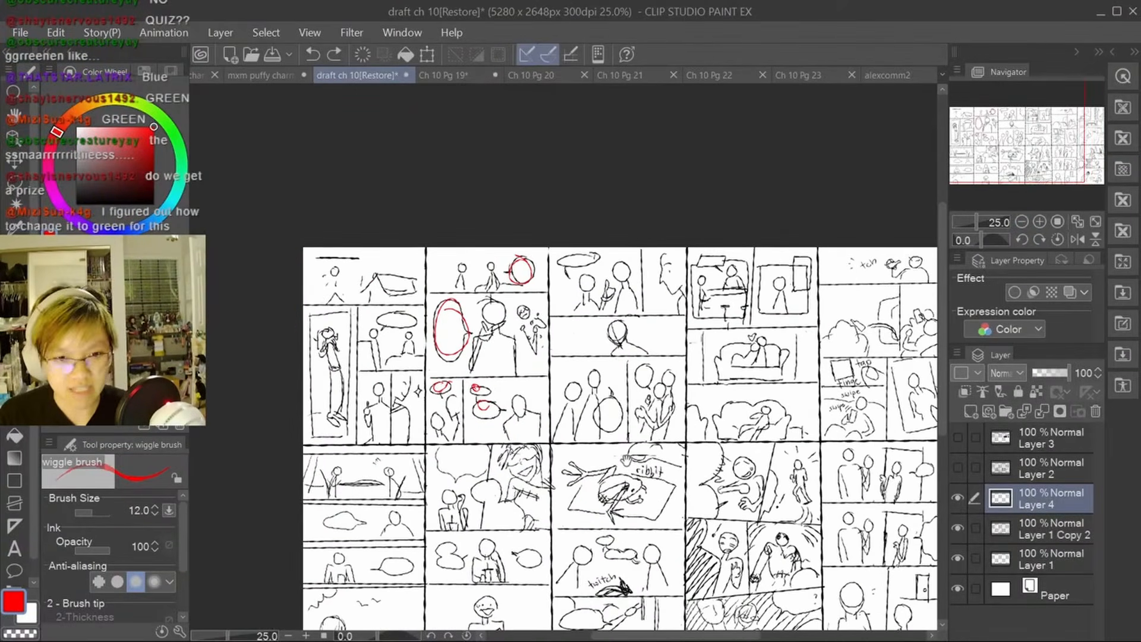
key(ctrl+z)
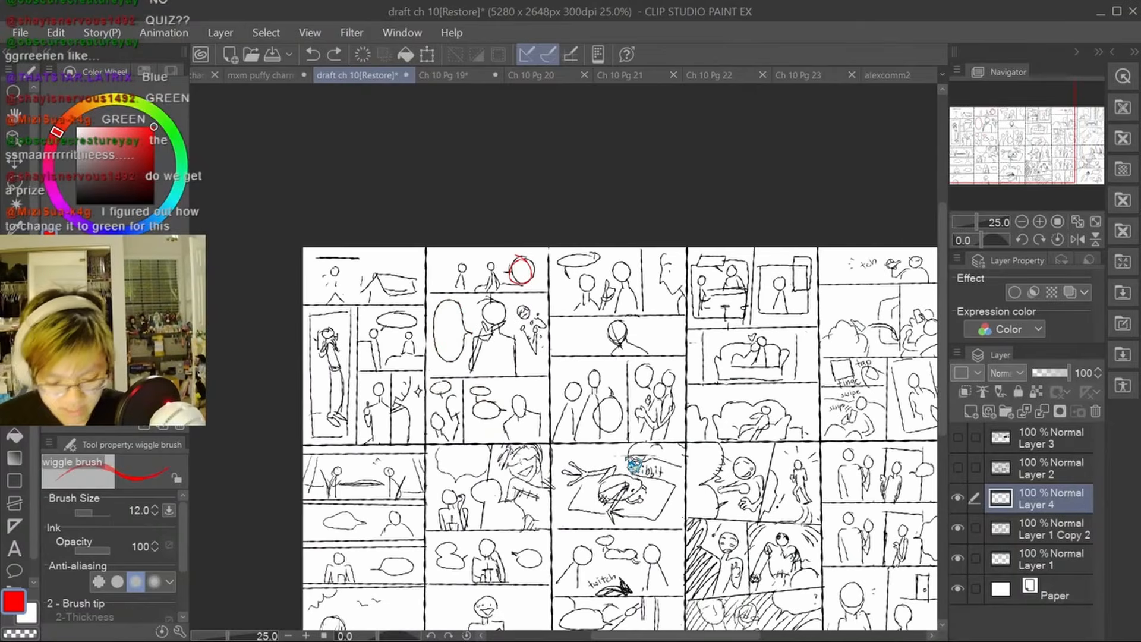
key(ctrl+z)
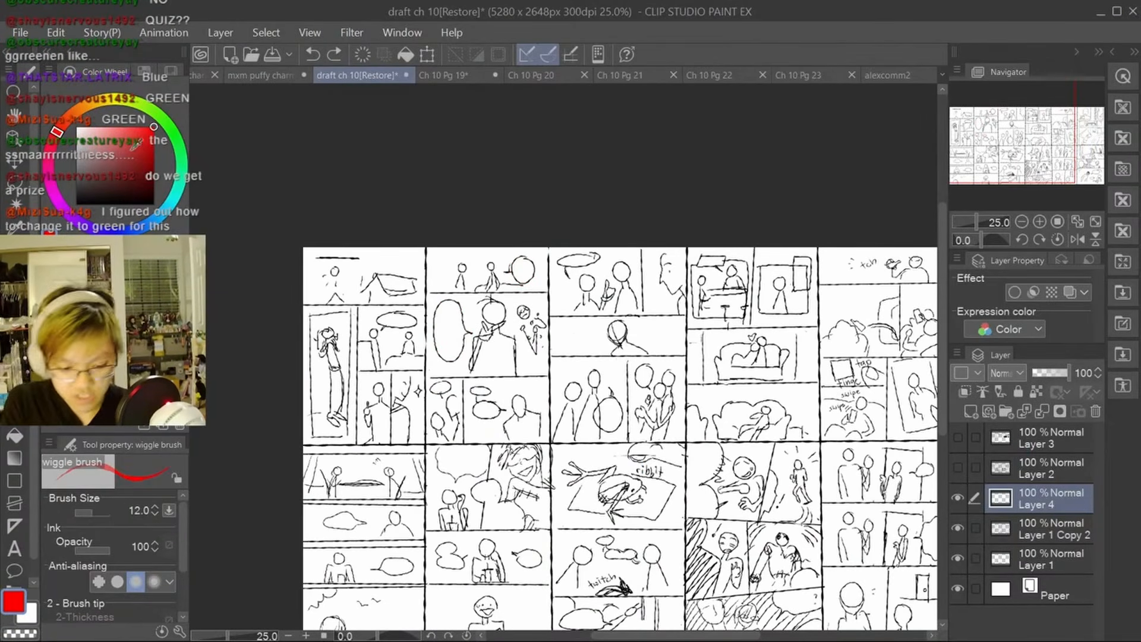
Step: Set the drawing colour to black and create a new 1500 x 1500 px illustration canvas at 350 dpi
click(130, 204)
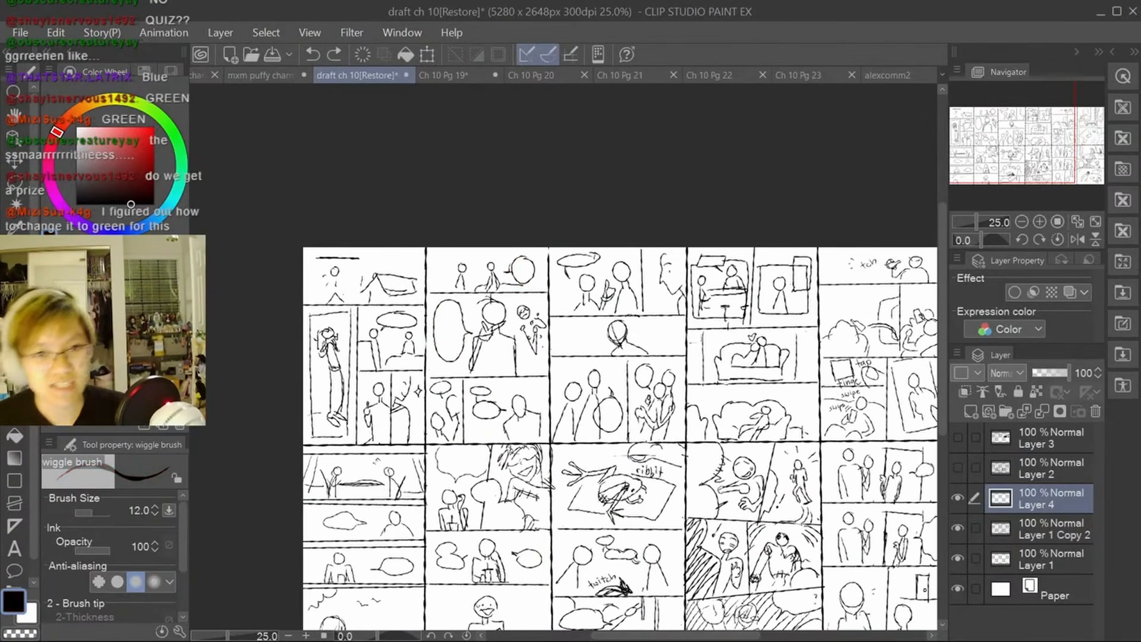
click(1021, 221)
click(1040, 222)
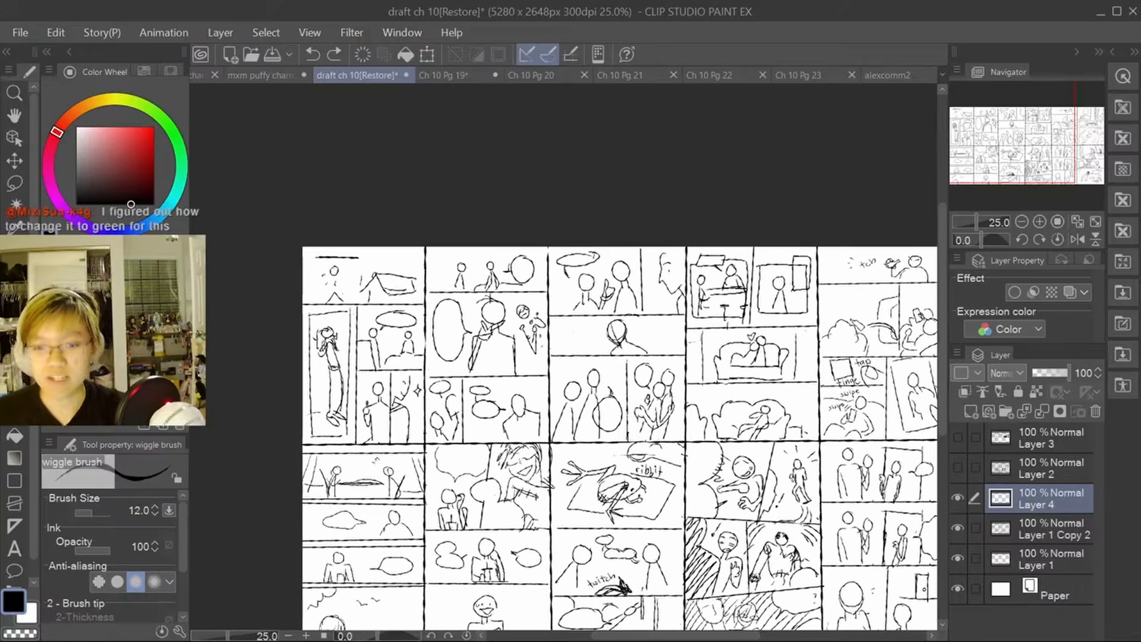
key(ctrl+n)
click(740, 148)
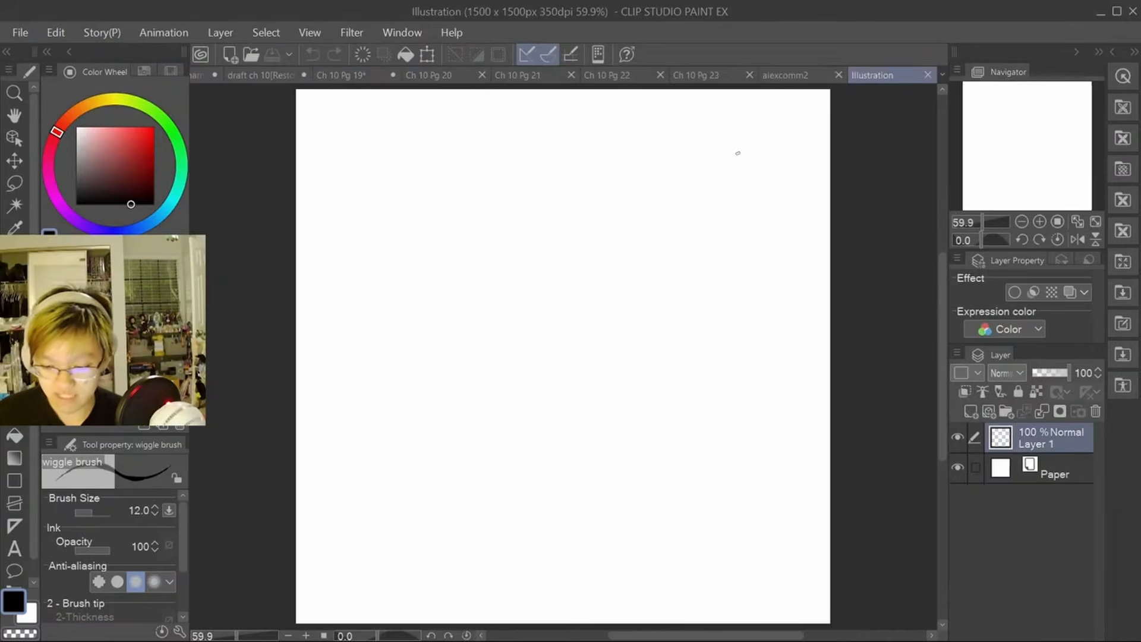
Step: Examine the Ch 10 Pg 23 page template, its frame and the layers inside its draft folder
drag(441, 247, 491, 252)
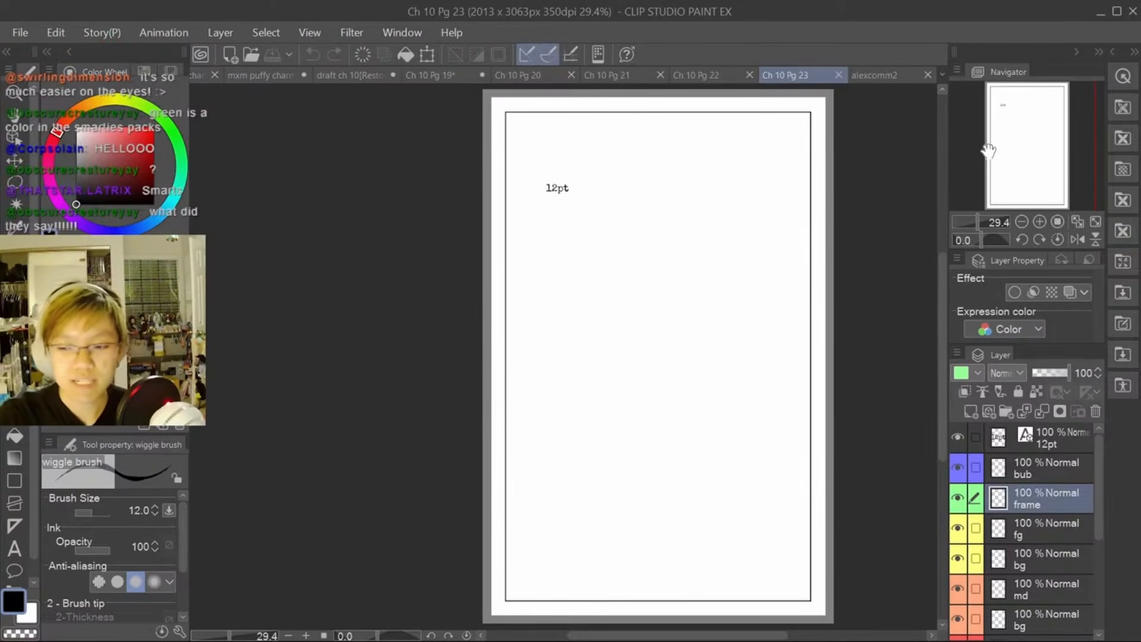
drag(988, 151, 1028, 147)
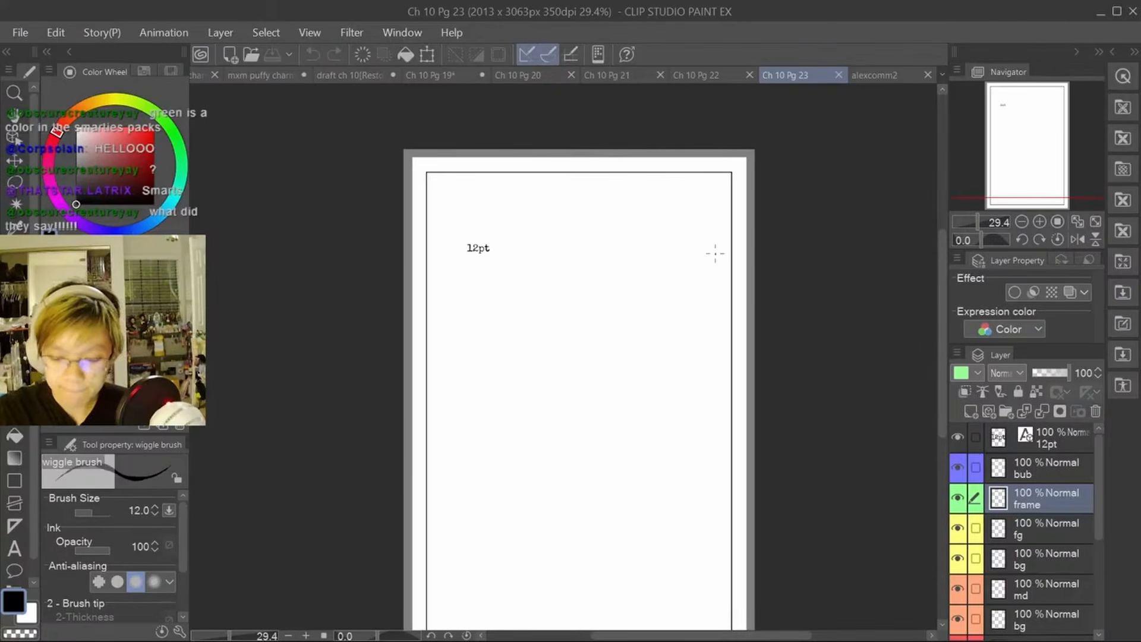
drag(1017, 146, 1052, 163)
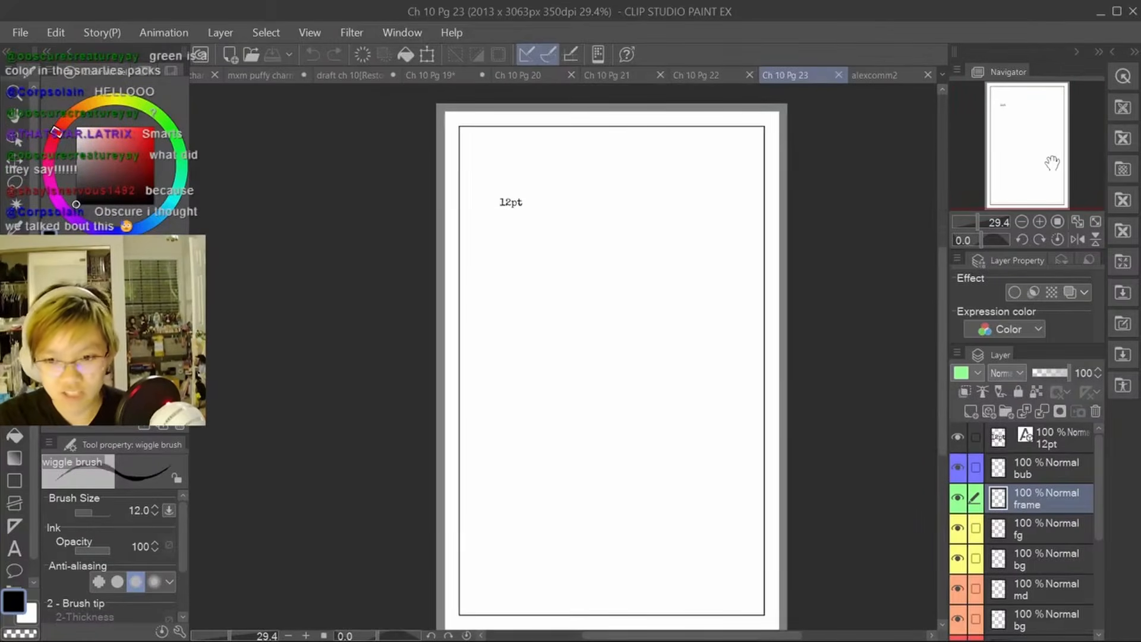
key(ctrl+minus)
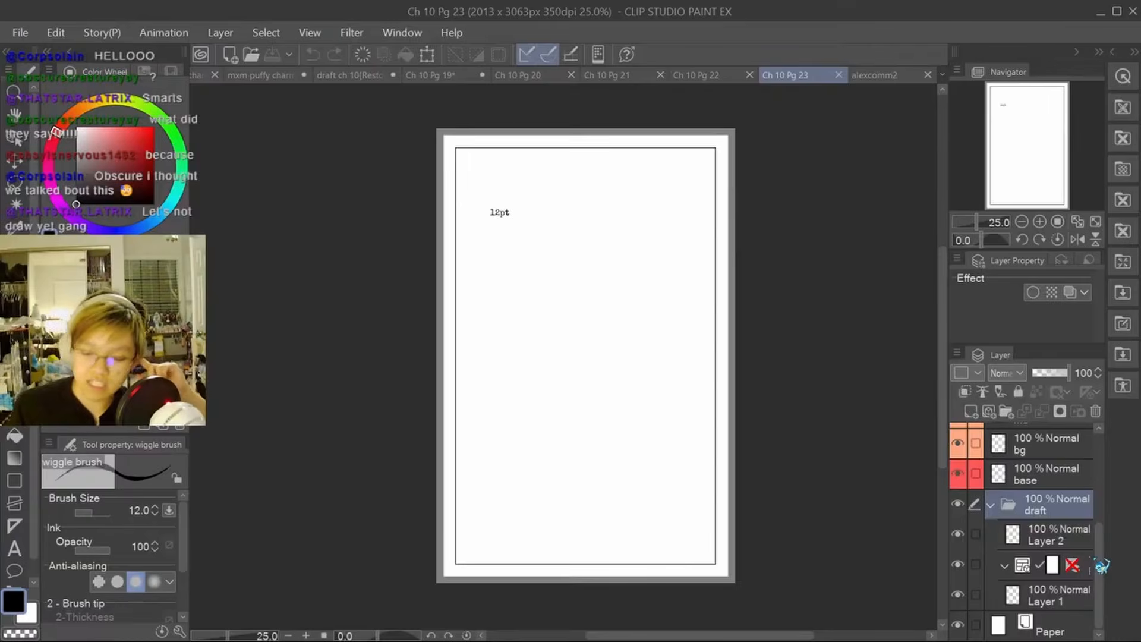
drag(1102, 565, 1103, 589)
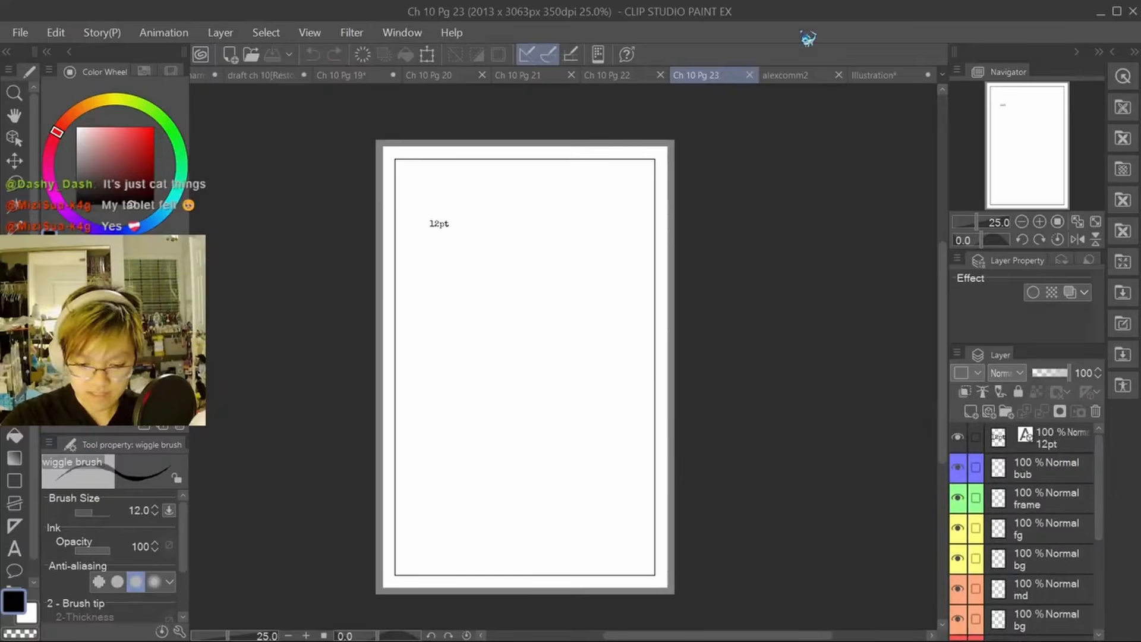
Step: Go to the draft ch 10 thumbnails, show Layer 2, and hide Layer 4 and Layer 1 Copy 2
click(261, 76)
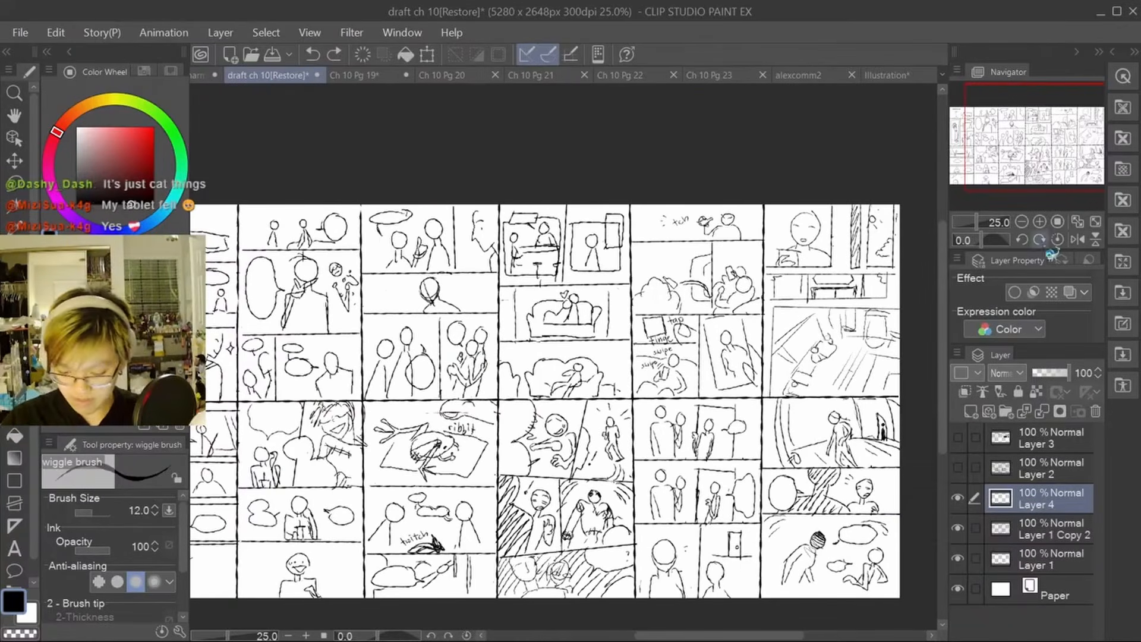
click(957, 468)
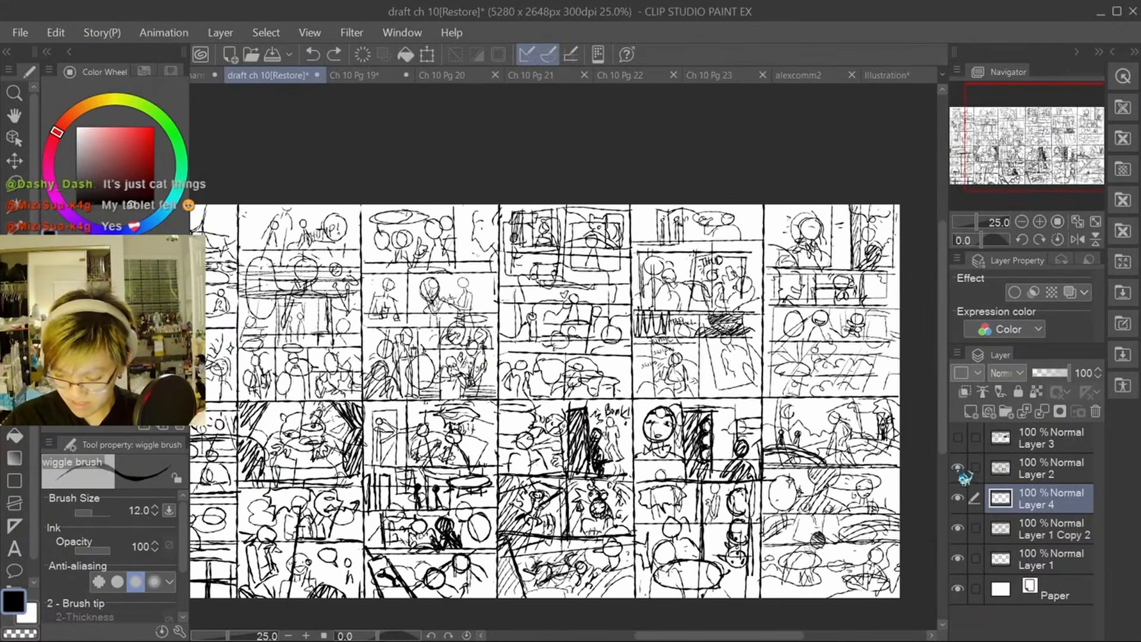
click(957, 498)
click(957, 527)
scroll(571, 404, down, 2)
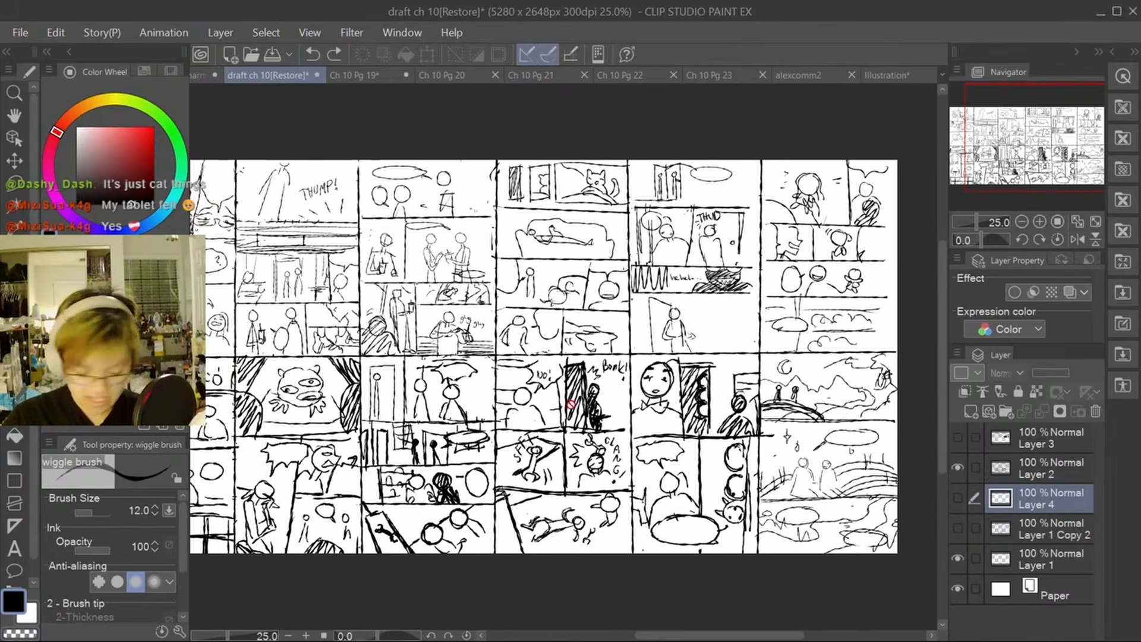
Step: Lasso the fifth page thumbnail of the lower row to copy and paste it, and clear the selection
key(m)
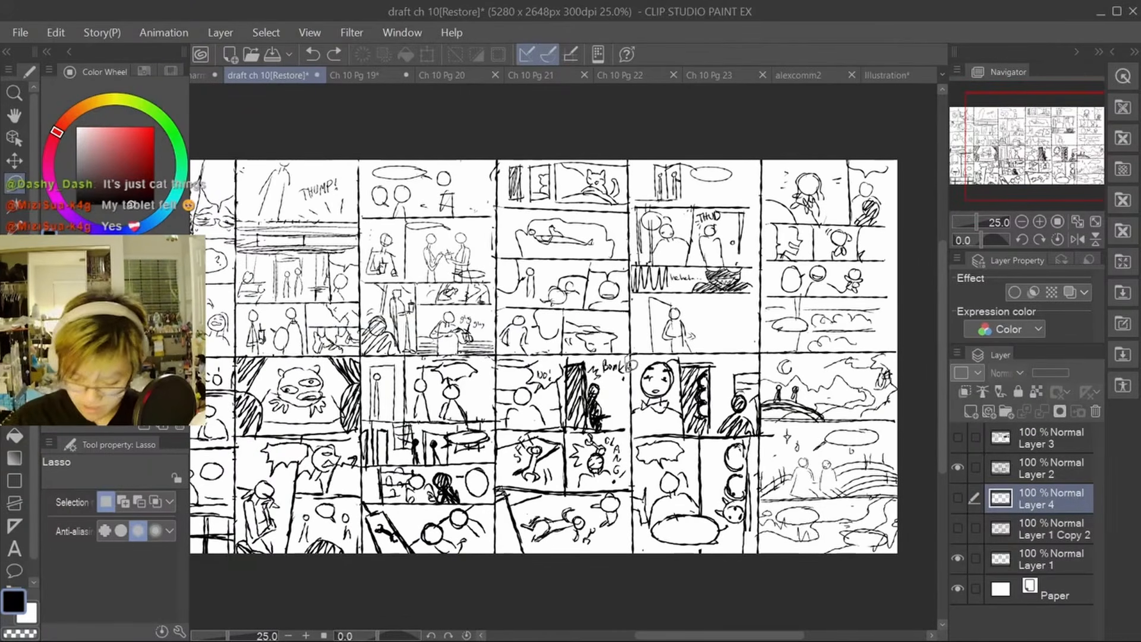
mouse_move(631, 364)
mouse_down()
mouse_move(635, 470)
mouse_move(687, 591)
mouse_move(773, 550)
mouse_move(638, 355)
mouse_up()
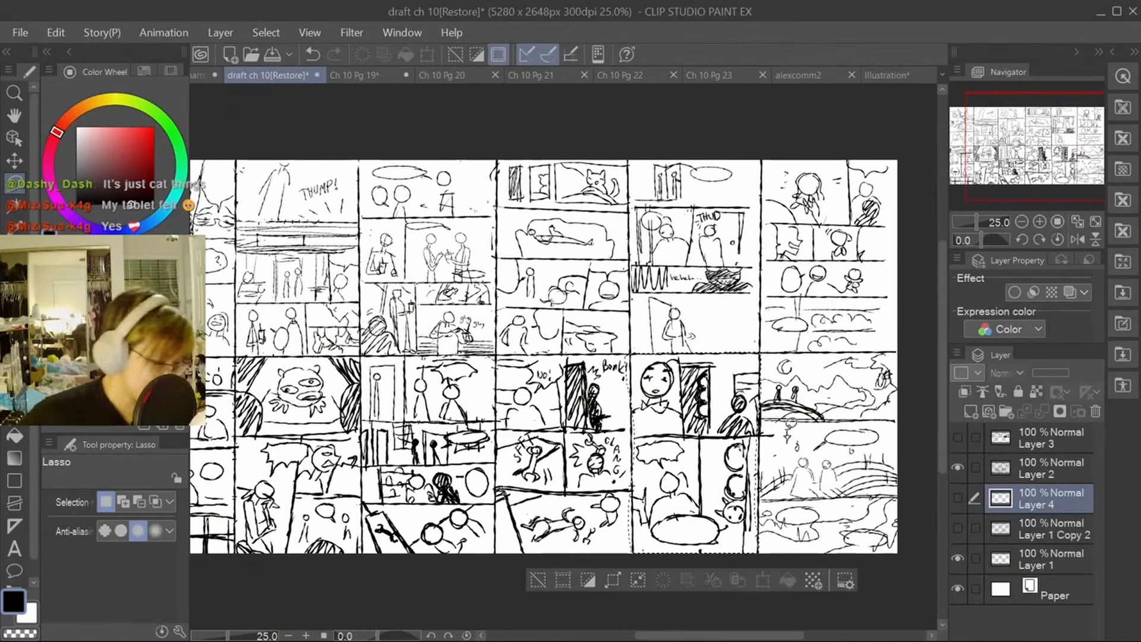
key(ctrl+v)
click(538, 579)
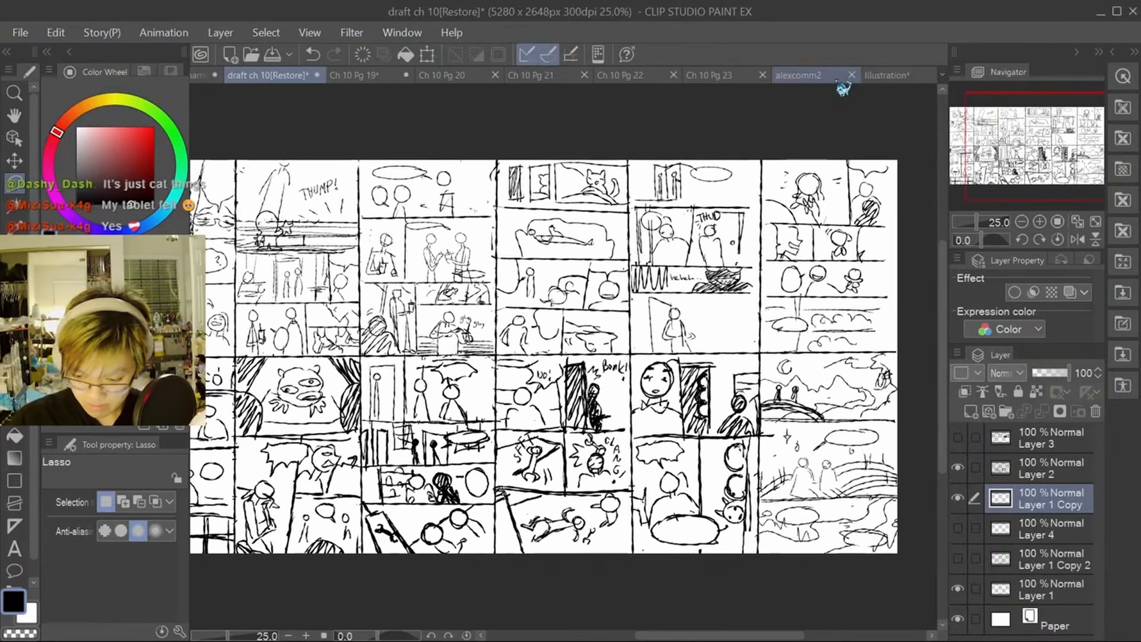
Step: Try to paste the thumbnail above Layer 2 in the draft folder of Ch 10 Pg 23 and undo the paste
click(709, 75)
scroll(1086, 537, up, 2)
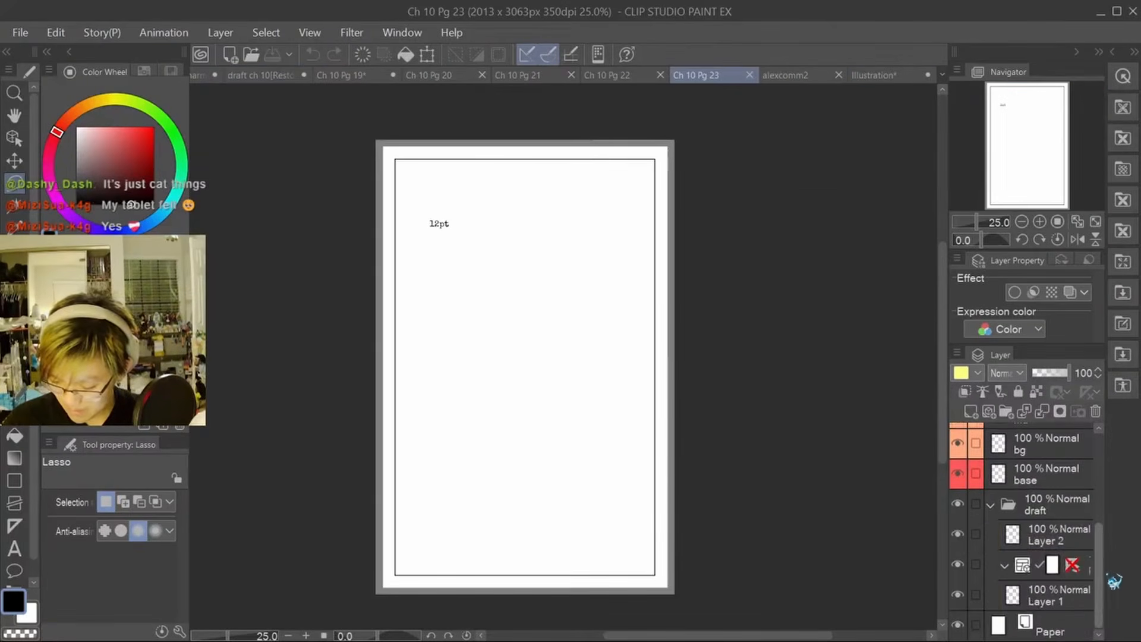
click(1086, 537)
key(ctrl+v)
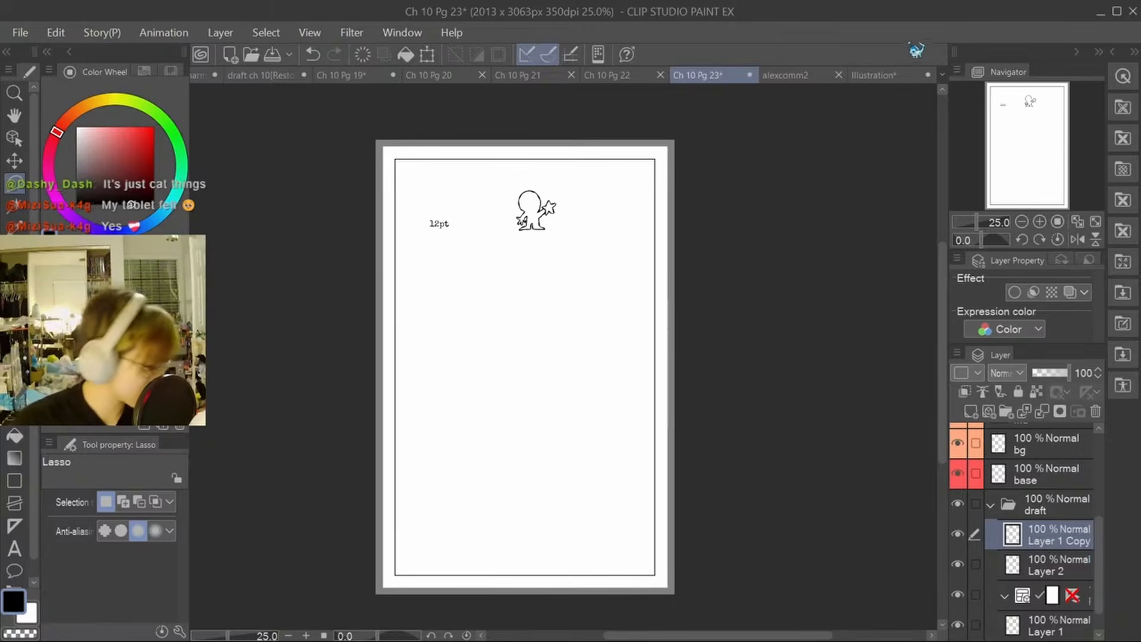
key(ctrl+z)
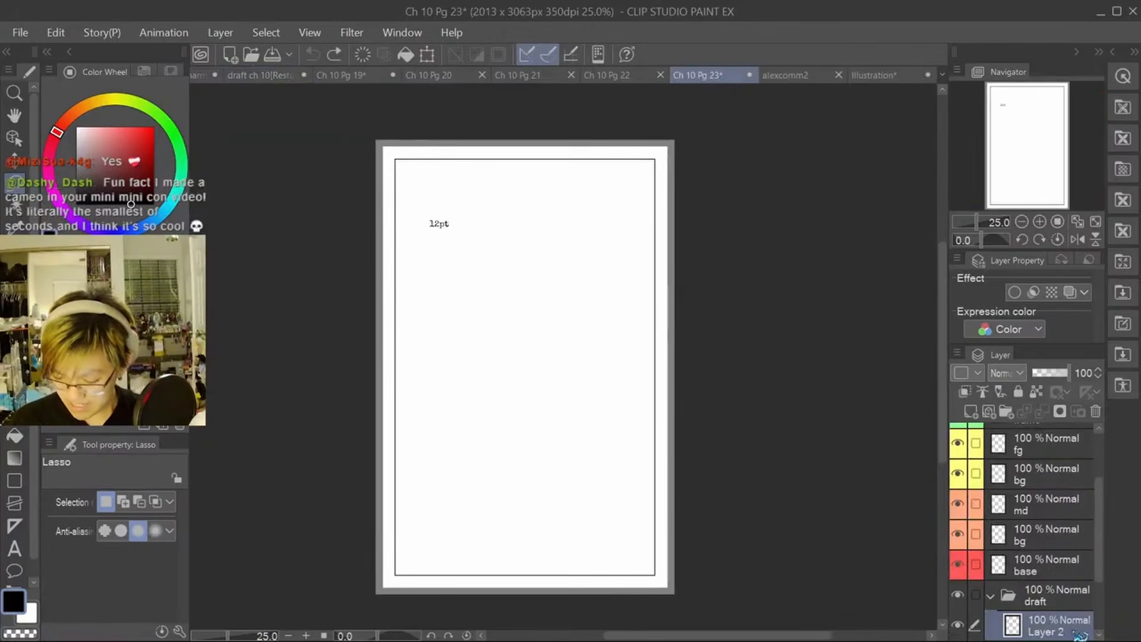
Step: Paste the page thumbnail into the draft folder of Ch 10 Pg 23 and scale it to about 206% to fill the page frame
key(ctrl+v)
drag(1108, 522, 1106, 584)
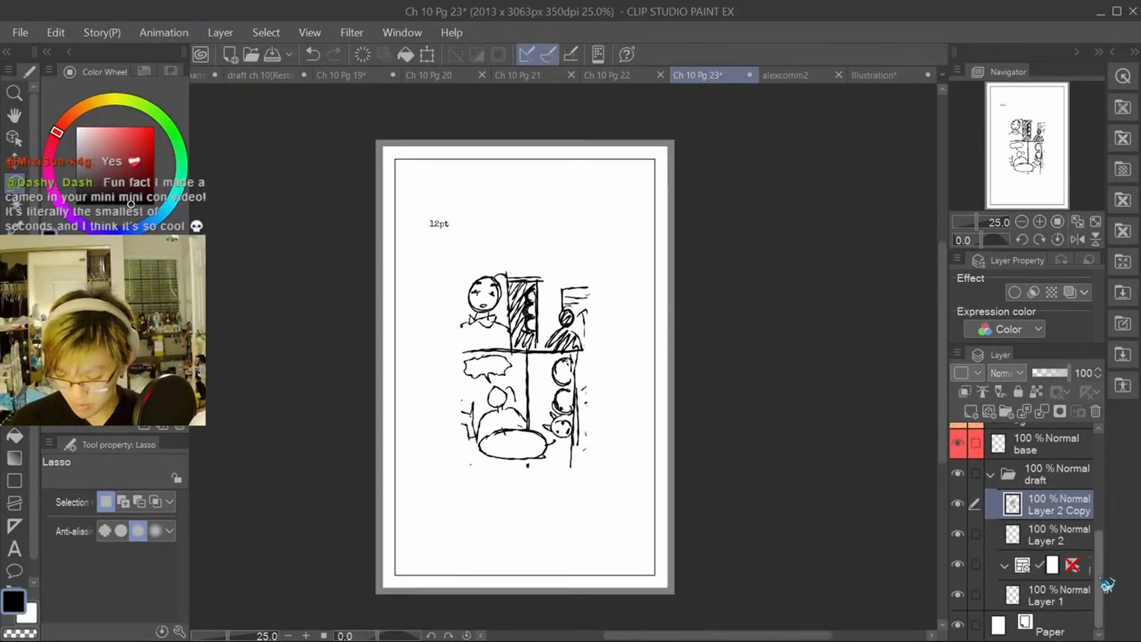
key(ctrl+t)
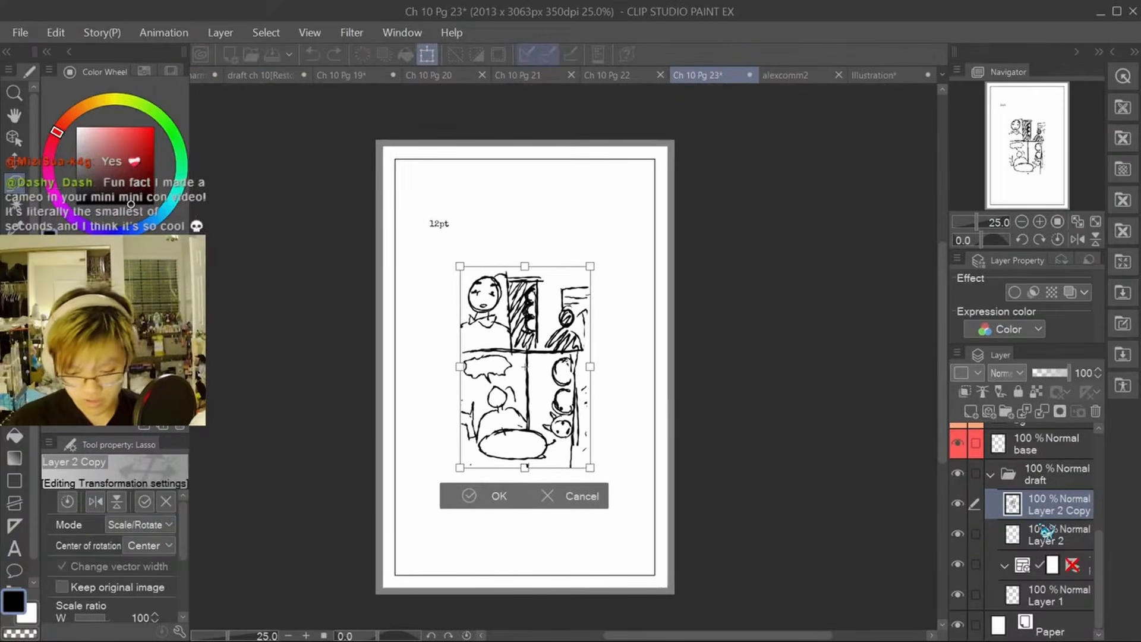
drag(525, 266, 525, 159)
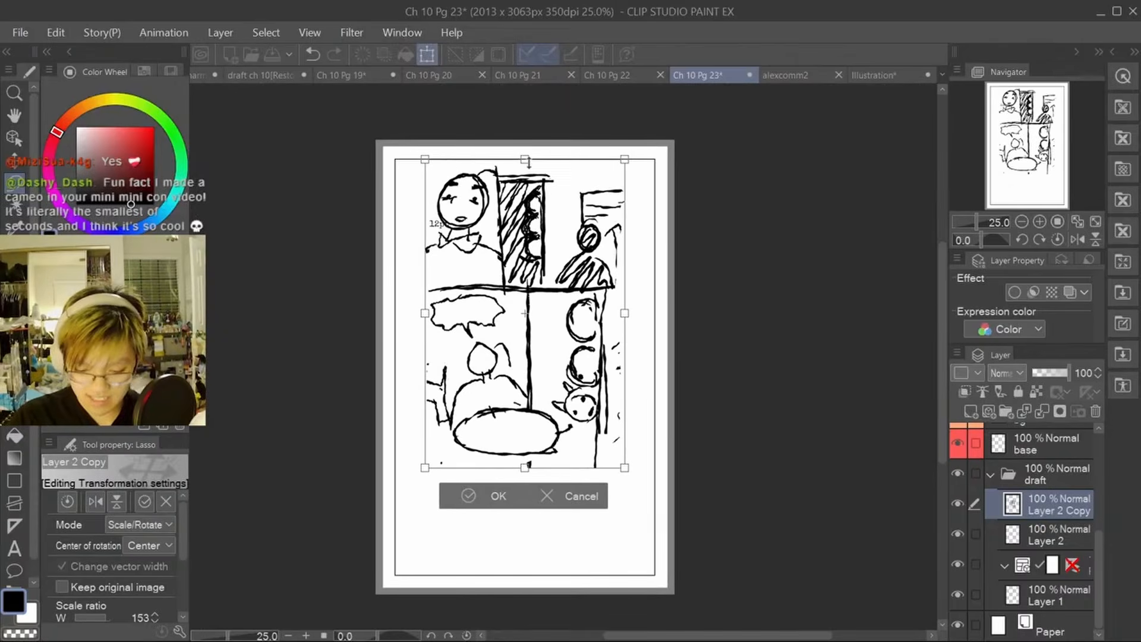
drag(525, 467, 538, 574)
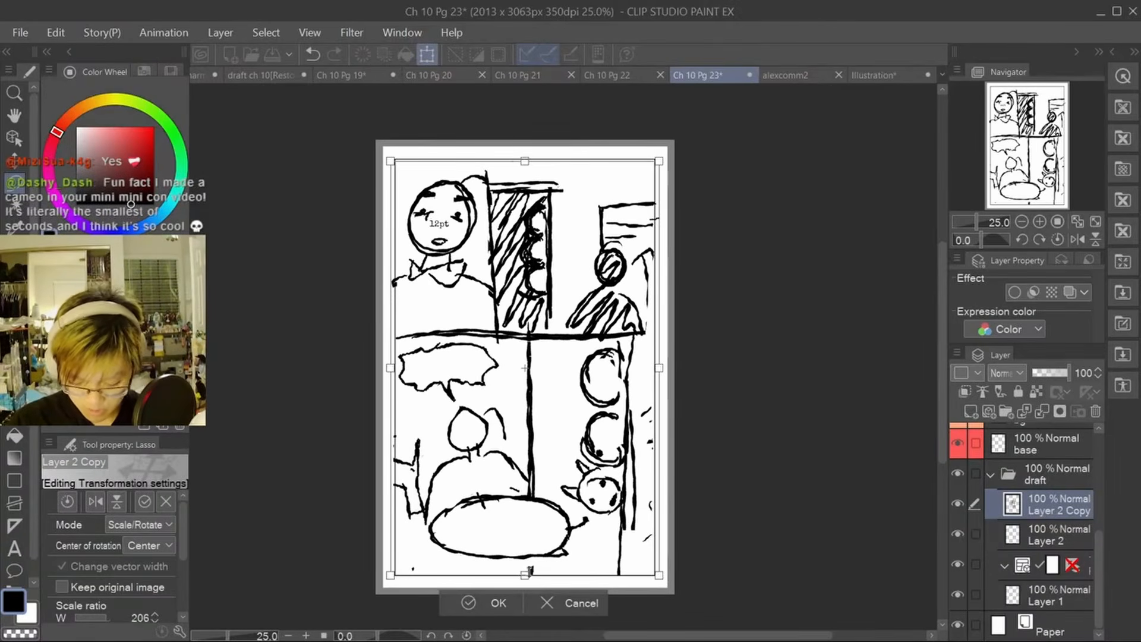
key(Return)
Step: Lower the pasted thumbnail's opacity to 29% and delete the empty Layer 2 from the draft folder
drag(1064, 373, 1043, 372)
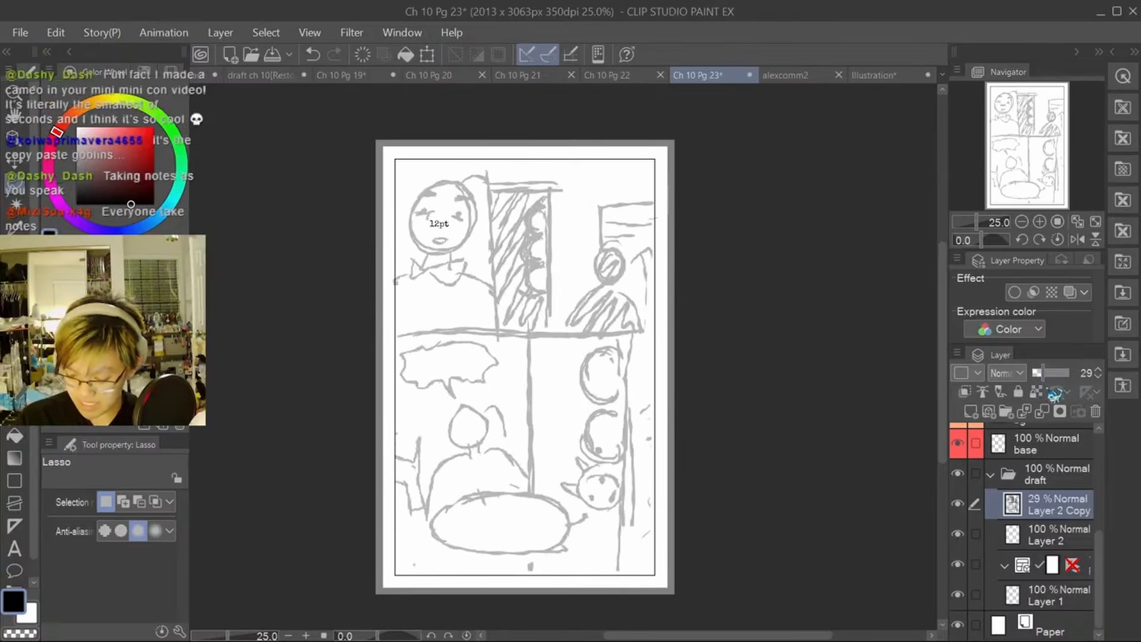
click(1067, 479)
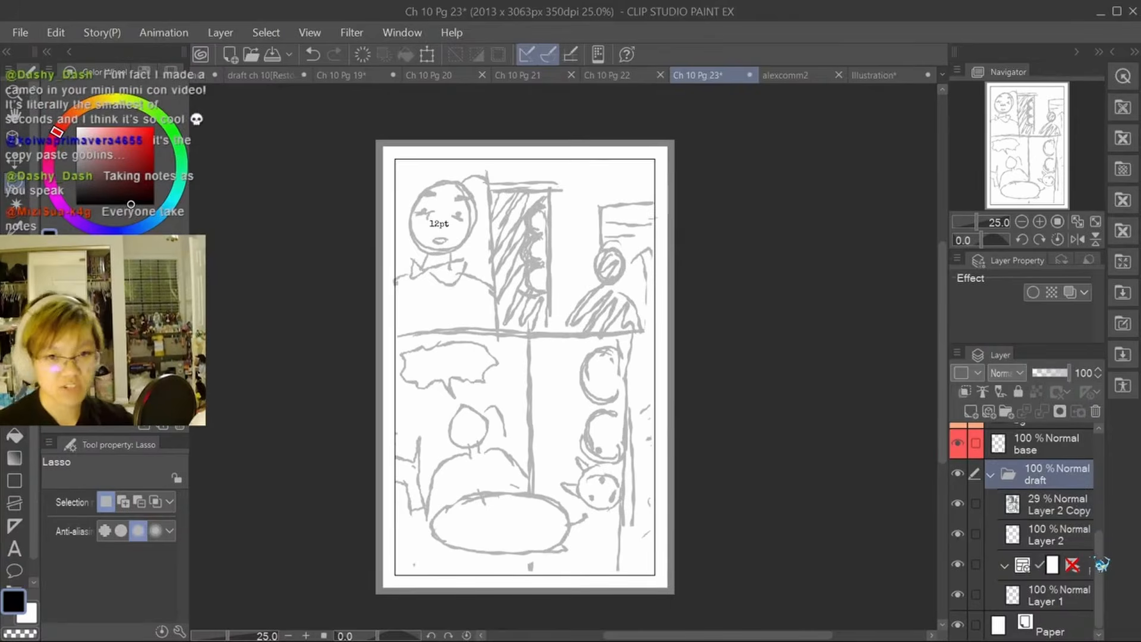
click(1057, 506)
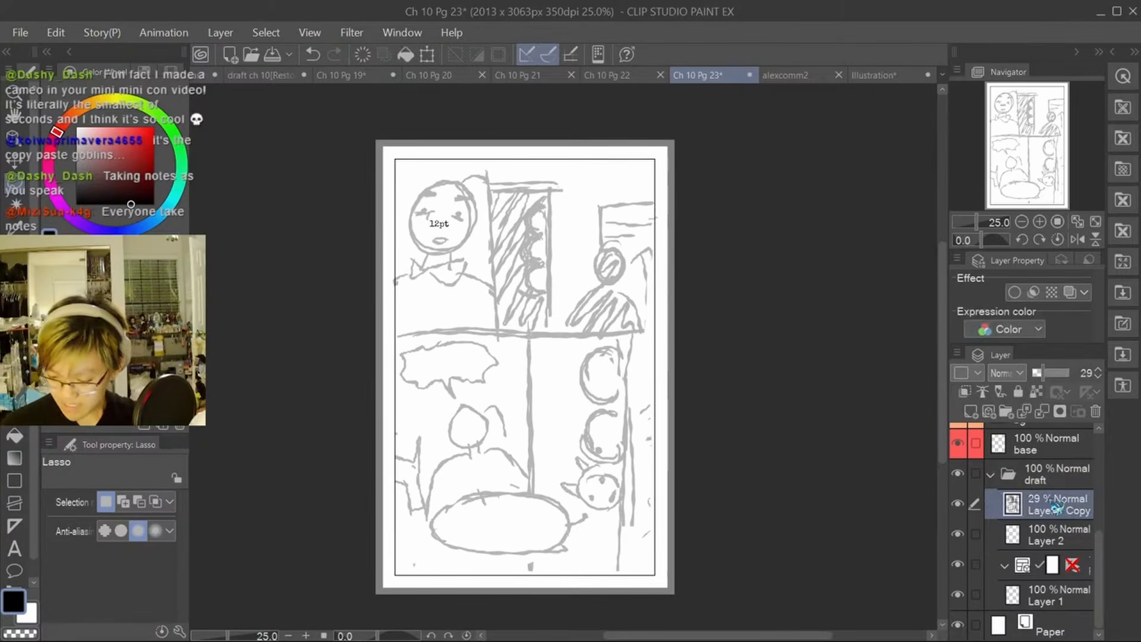
click(1046, 531)
click(1058, 504)
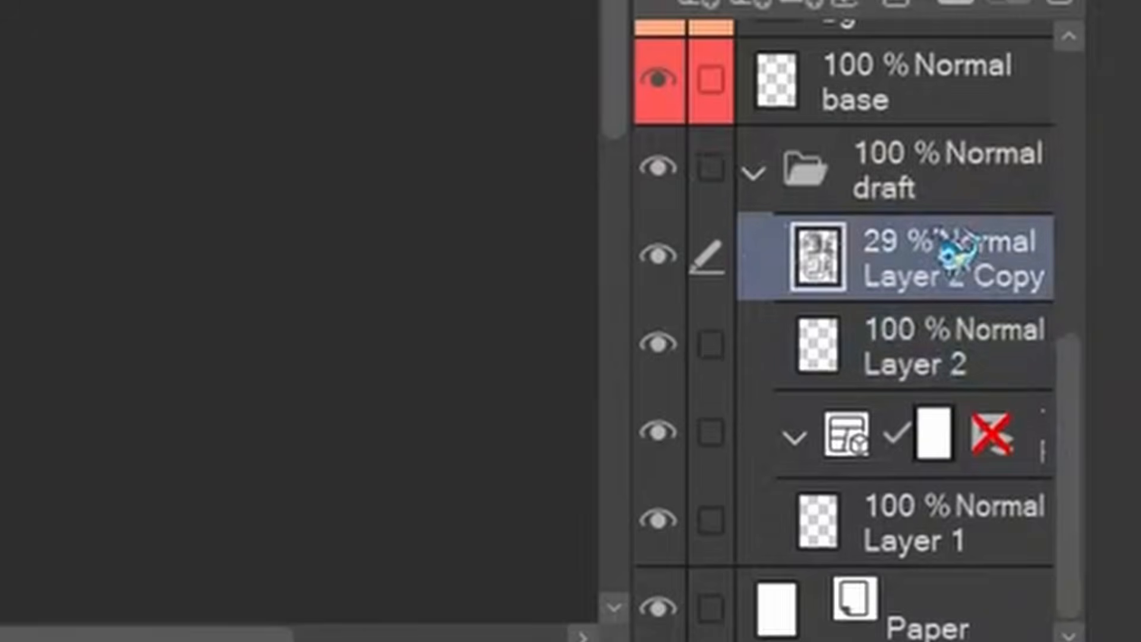
click(951, 363)
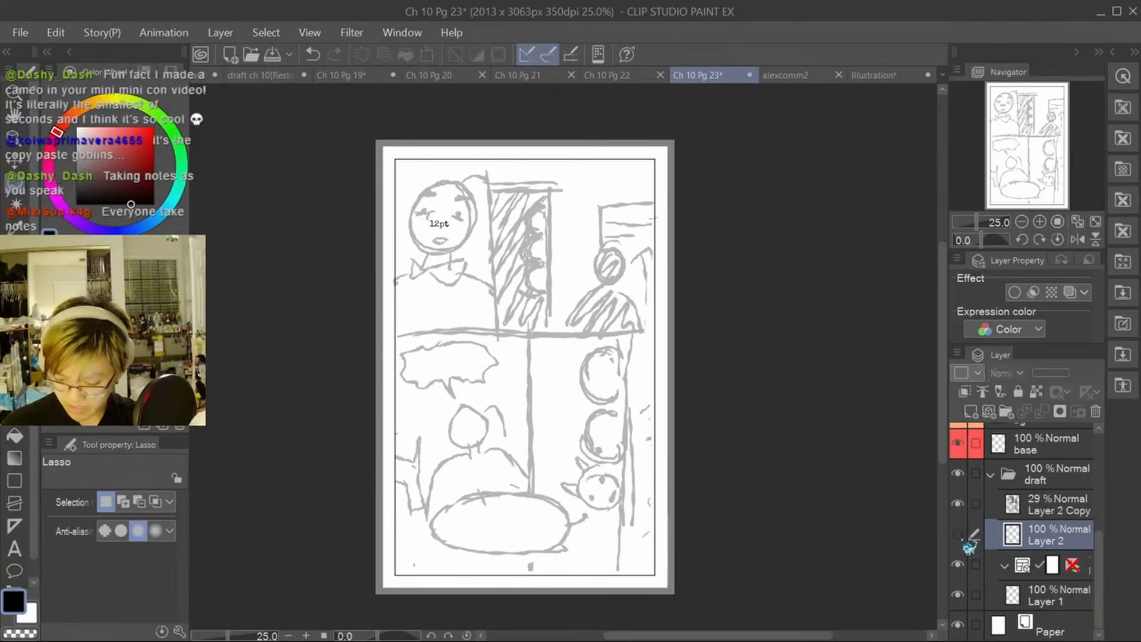
click(1095, 412)
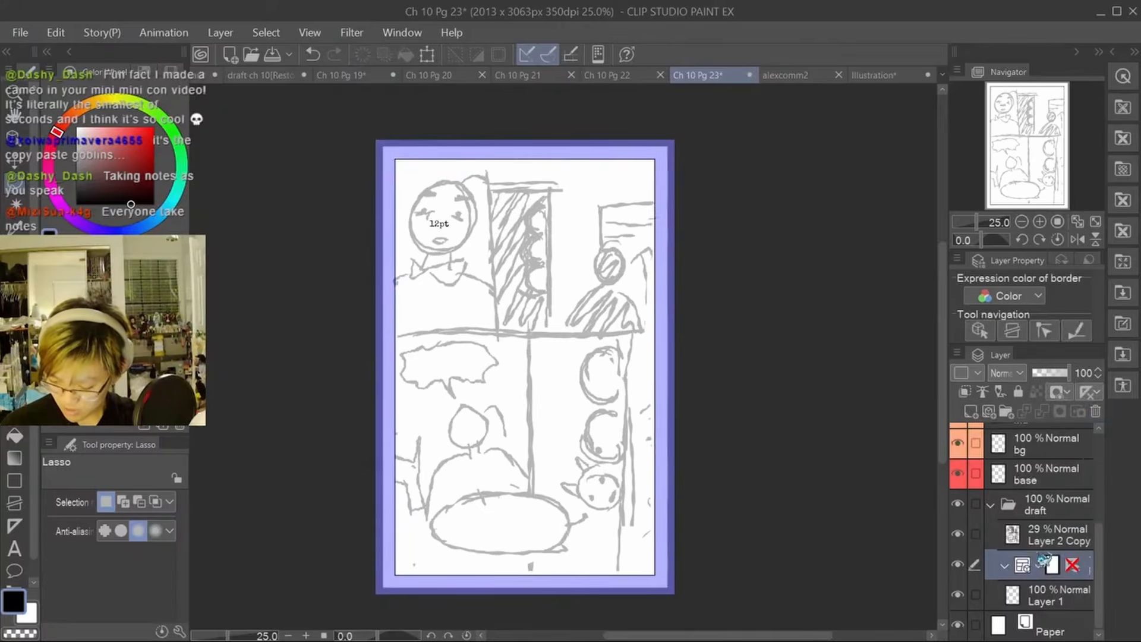
Step: Divide the draft folder's page frame into one wide upper panel and two lower panels along the thumbnail's sketched lines
click(1059, 537)
click(1058, 596)
click(957, 595)
click(957, 596)
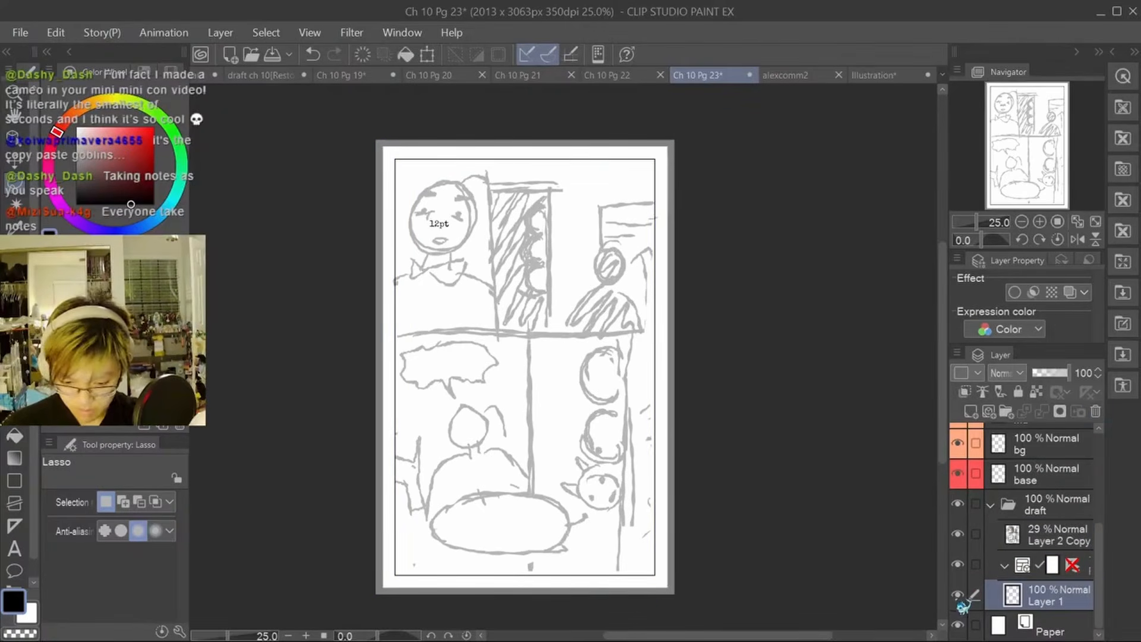
click(1075, 565)
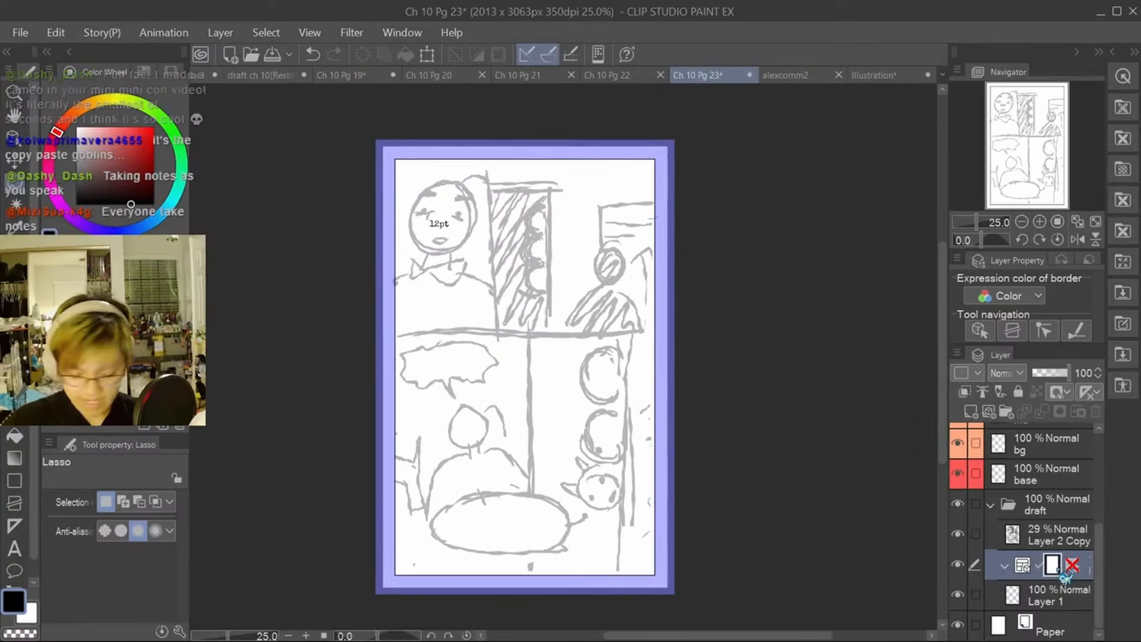
click(15, 525)
click(14, 502)
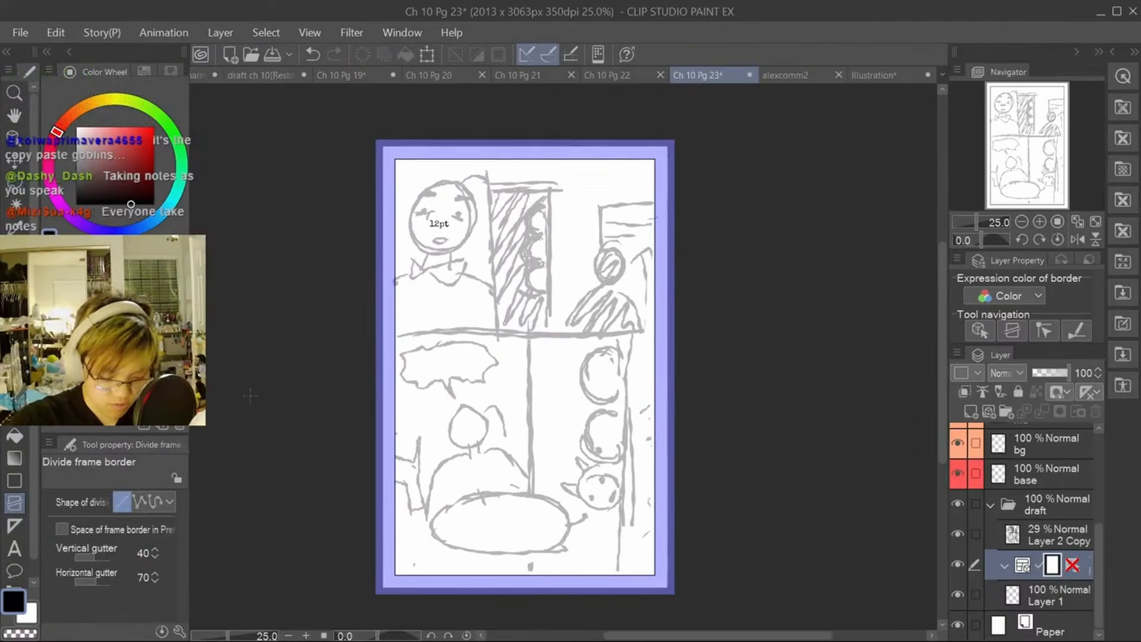
click(79, 298)
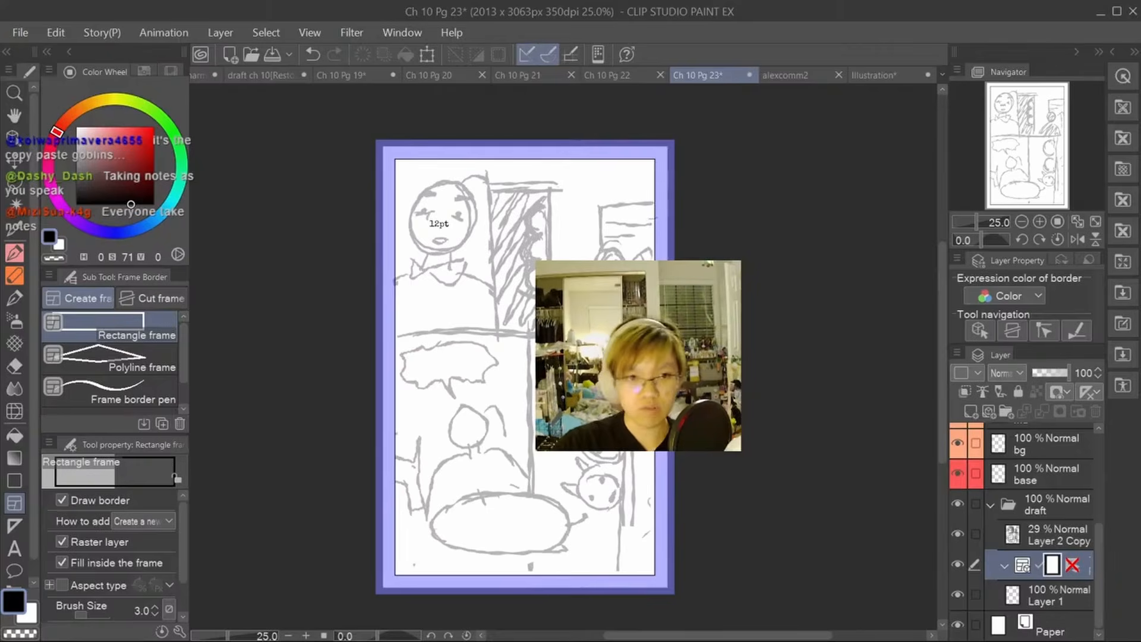
click(152, 298)
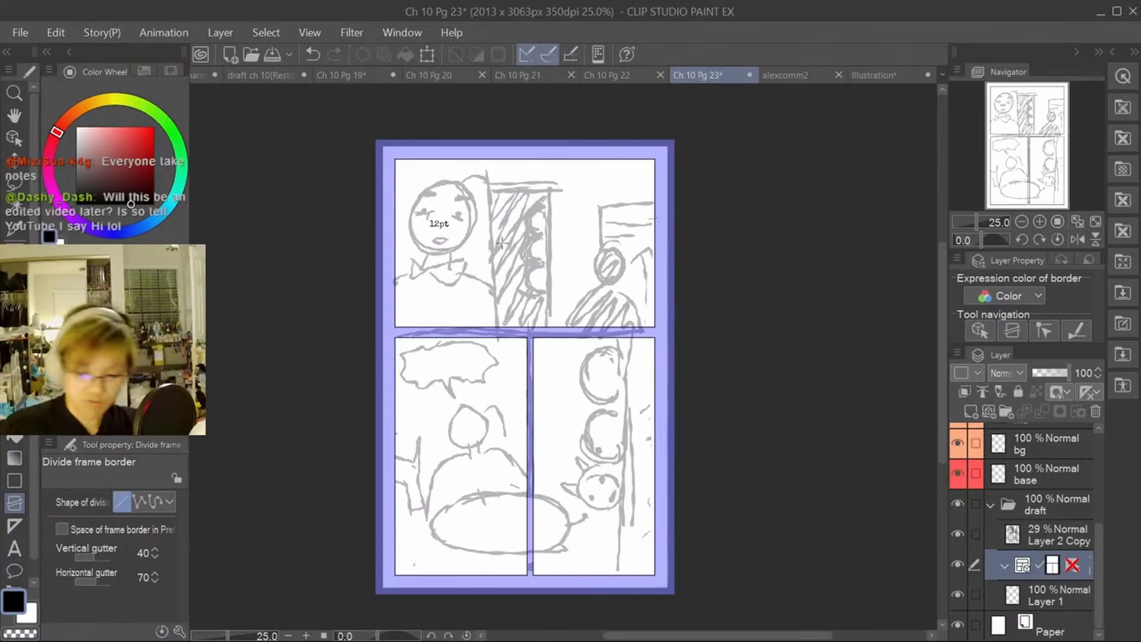
Step: Divide the upper panel in two with a slanted gutter along the sketched line beside the round-faced figure
drag(492, 206, 512, 431)
key(ctrl+z)
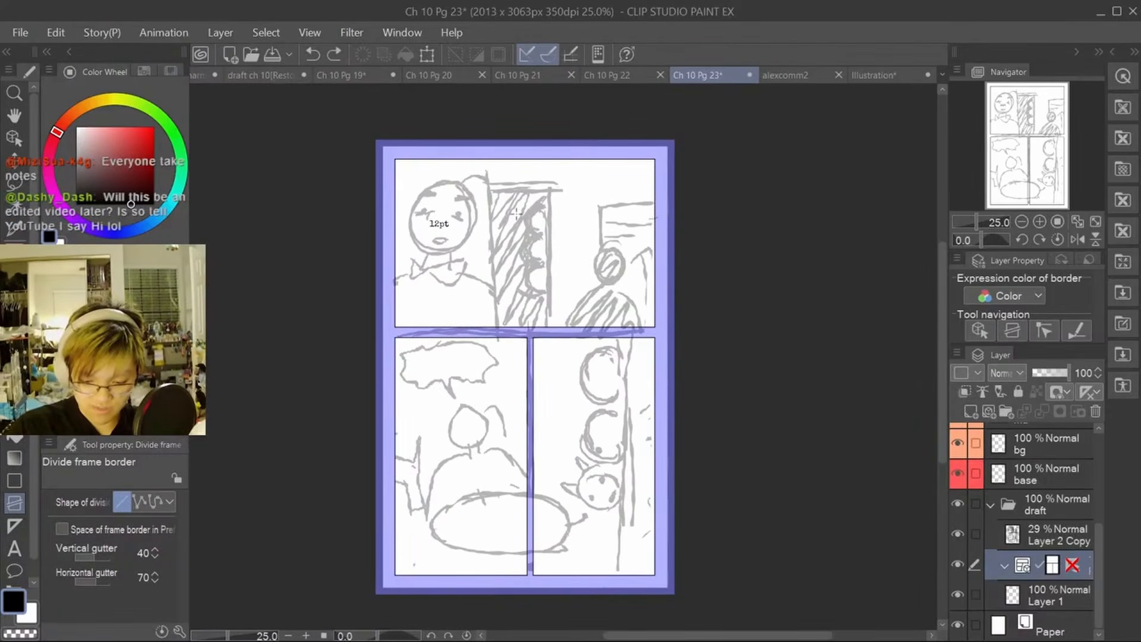
drag(490, 205, 486, 346)
drag(486, 456, 492, 307)
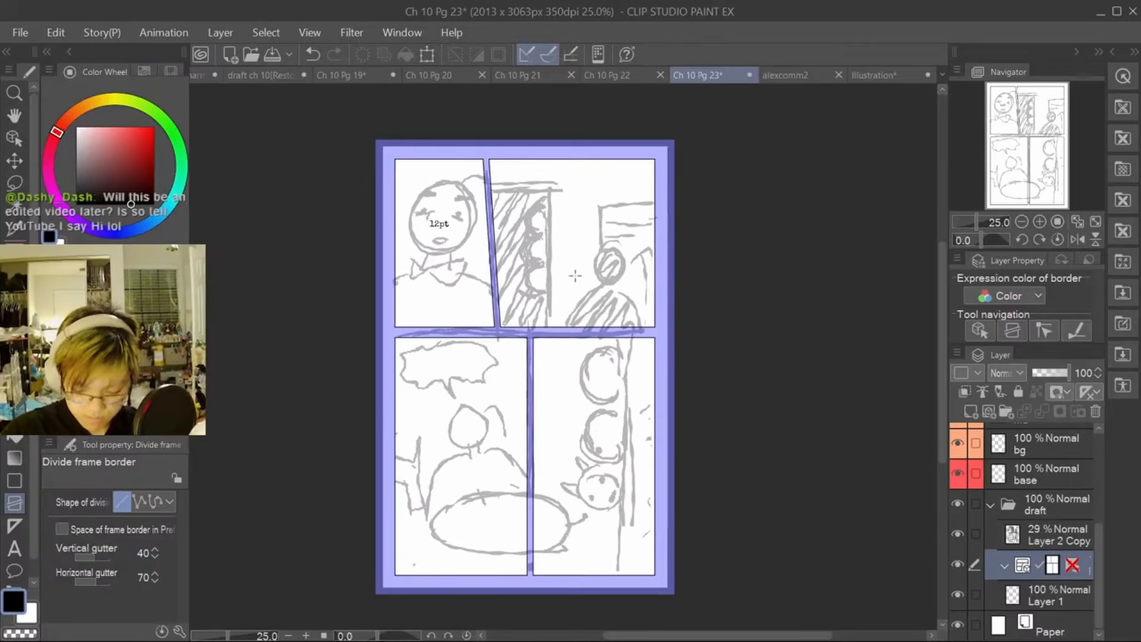
drag(564, 320, 566, 583)
key(ctrl+z)
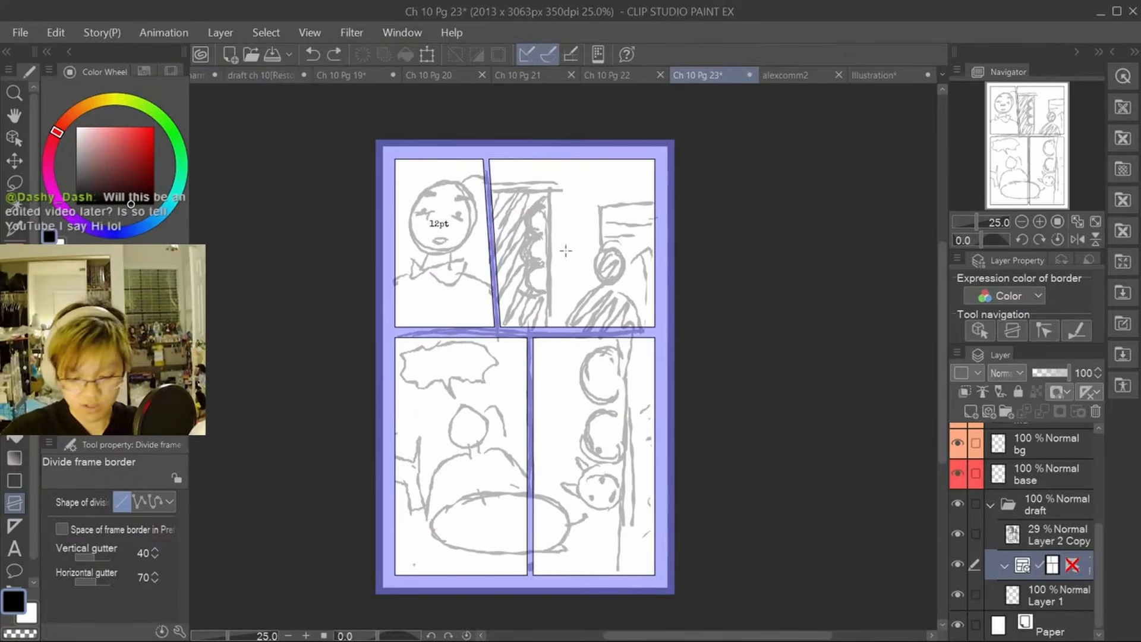
Step: Lower the opacity of the whole draft folder to 16%
drag(628, 289, 593, 316)
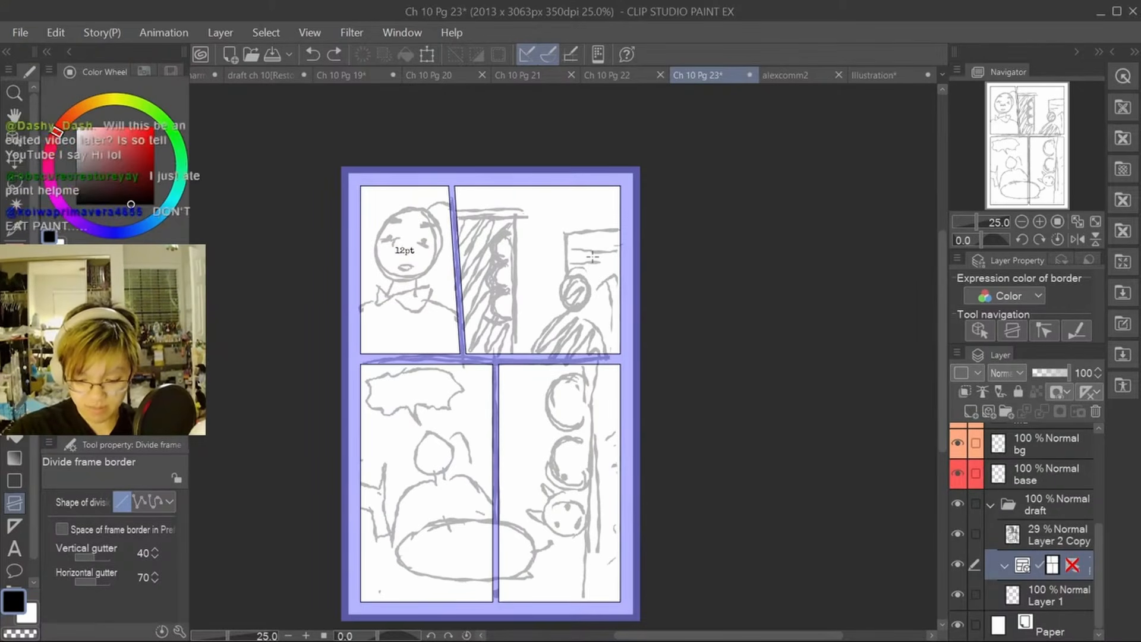
click(1052, 504)
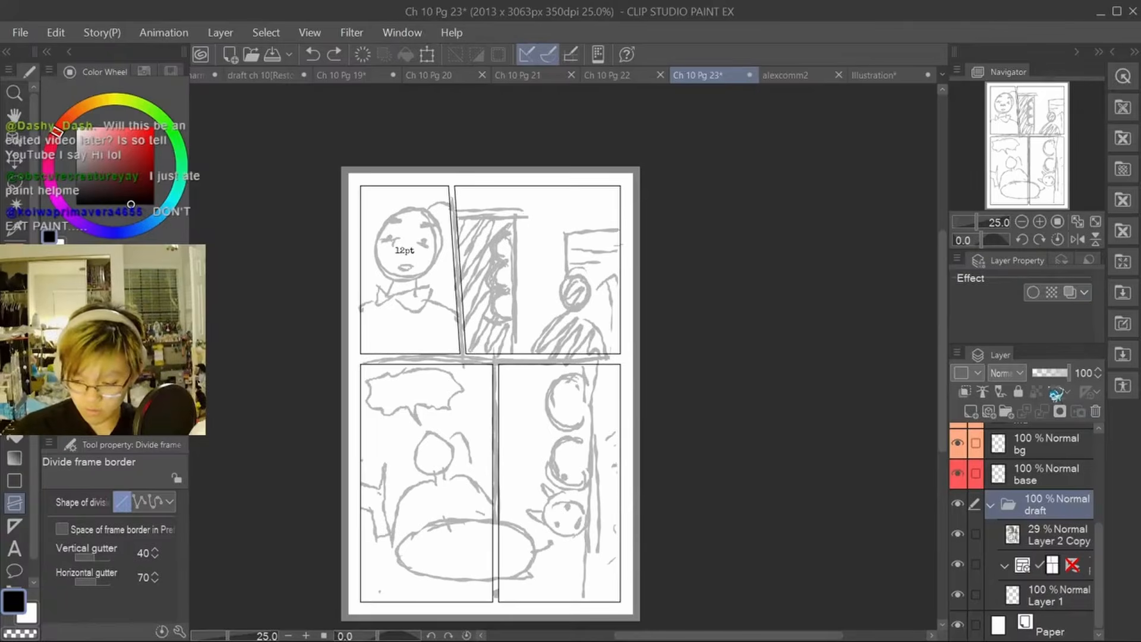
click(1044, 372)
drag(1047, 373, 1040, 373)
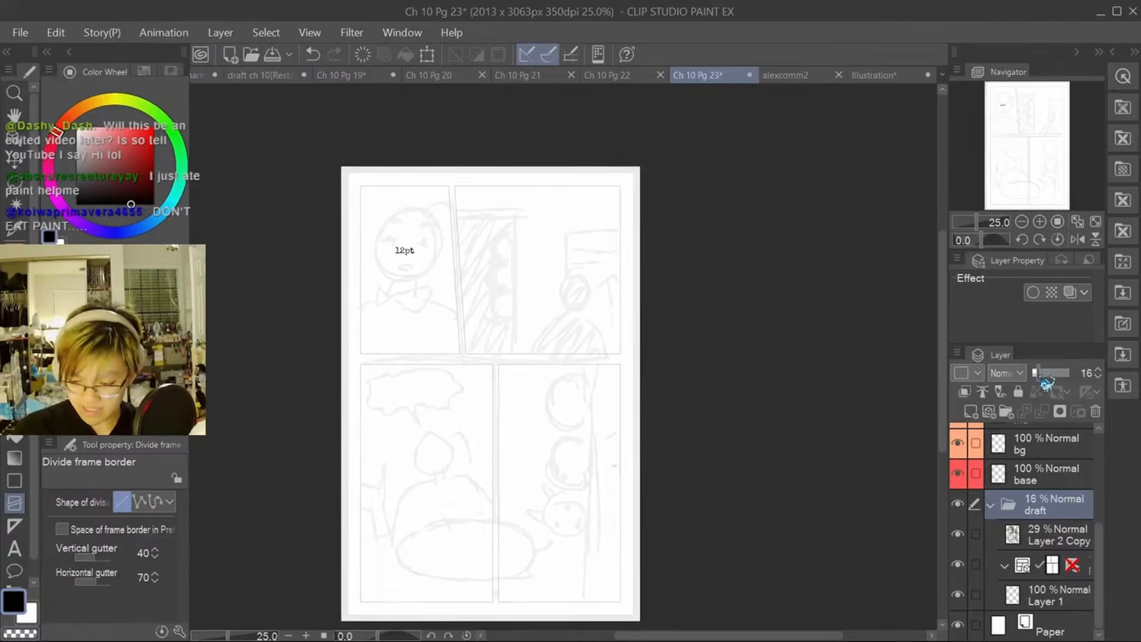
Step: Hide the 12pt text layer, make the frame layer active, and set the wiggle brush to size 17
drag(1099, 558, 1100, 463)
click(1067, 460)
click(1067, 442)
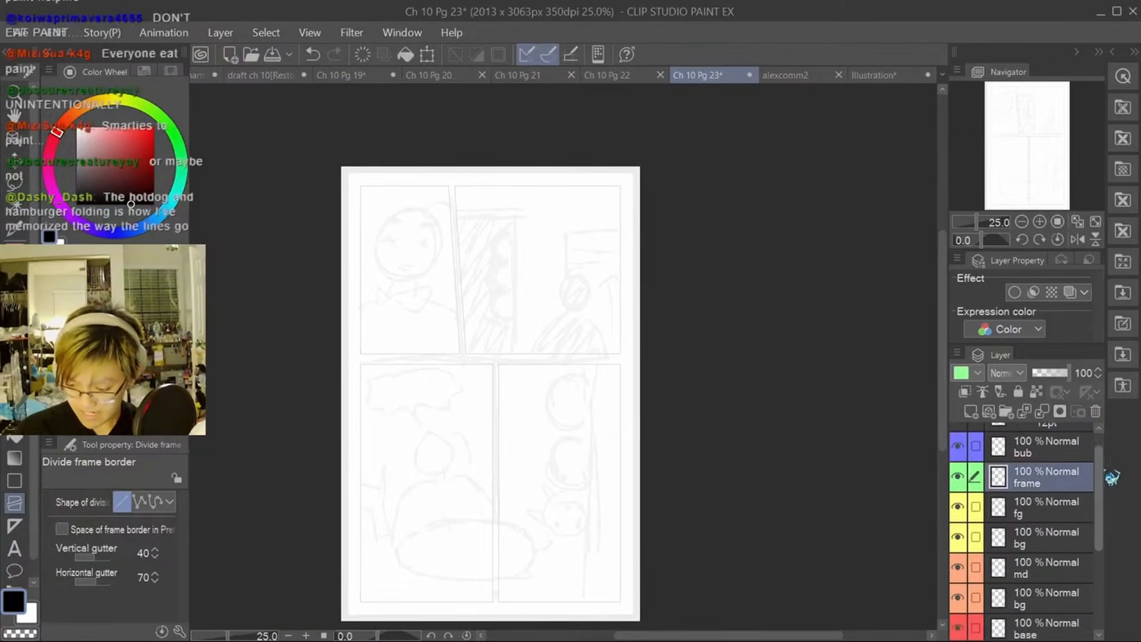
drag(1113, 479, 1112, 471)
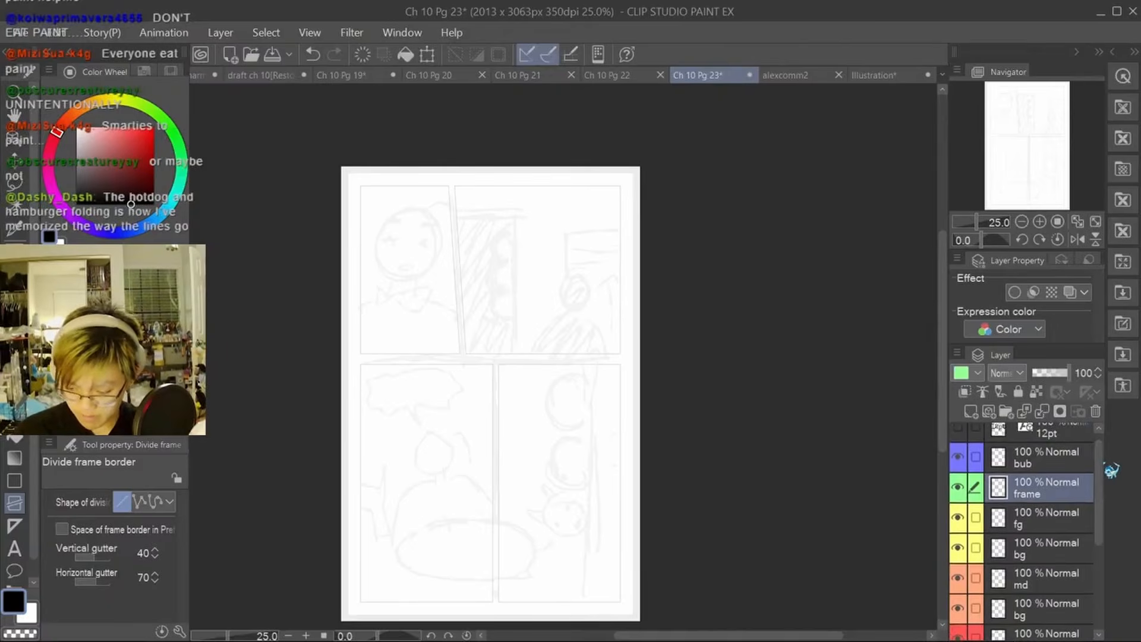
key(p)
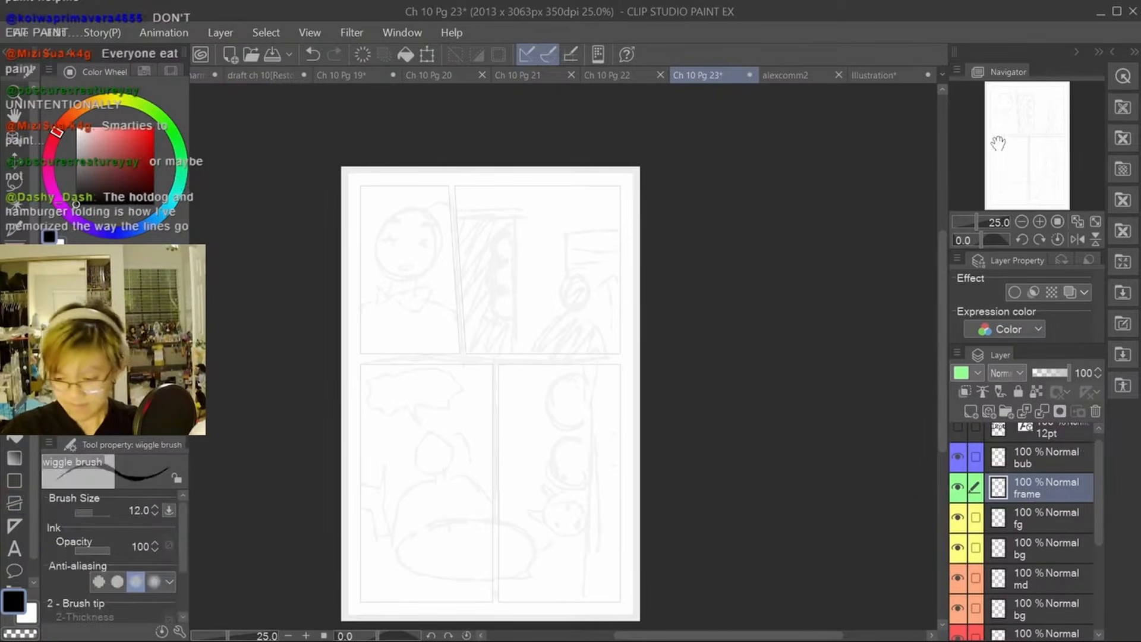
drag(1038, 165, 1029, 135)
click(1040, 221)
drag(469, 322, 486, 324)
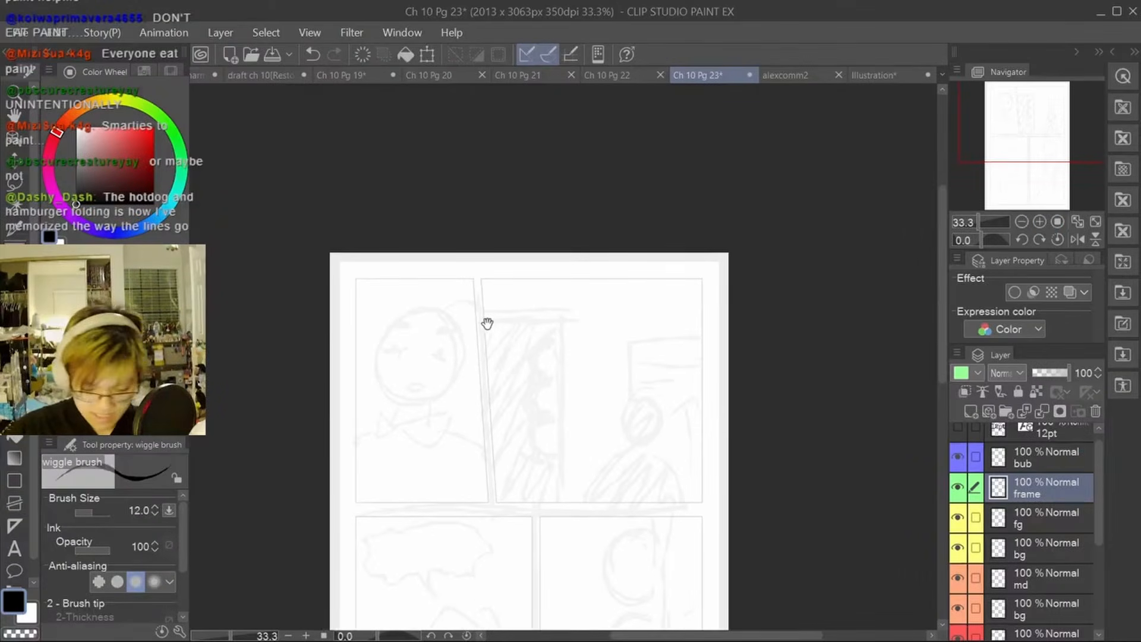
key(])
key(])
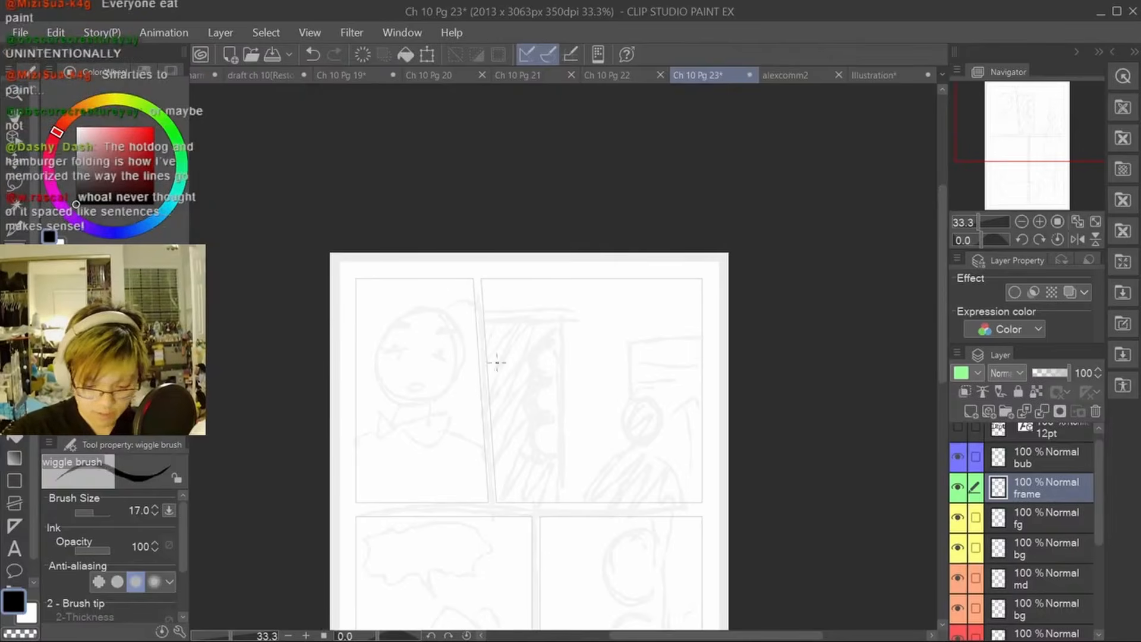
Step: Ink the left edge of the upper-left panel with the wiggle brush along the guide frame, undoing the misplaced strokes
drag(521, 424, 589, 410)
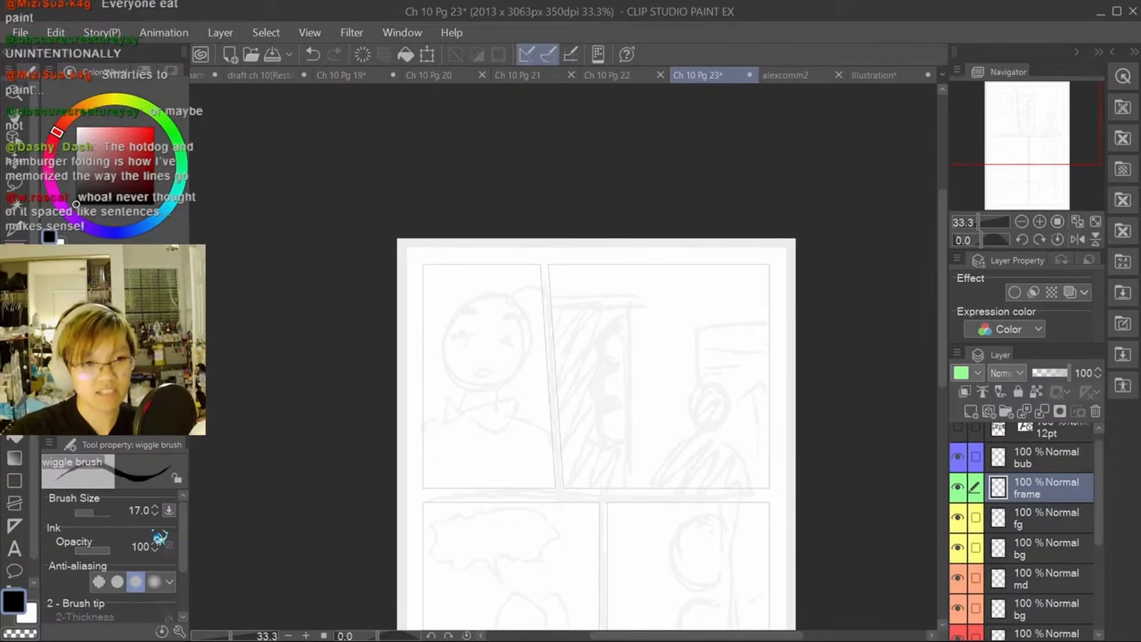
drag(556, 334, 585, 328)
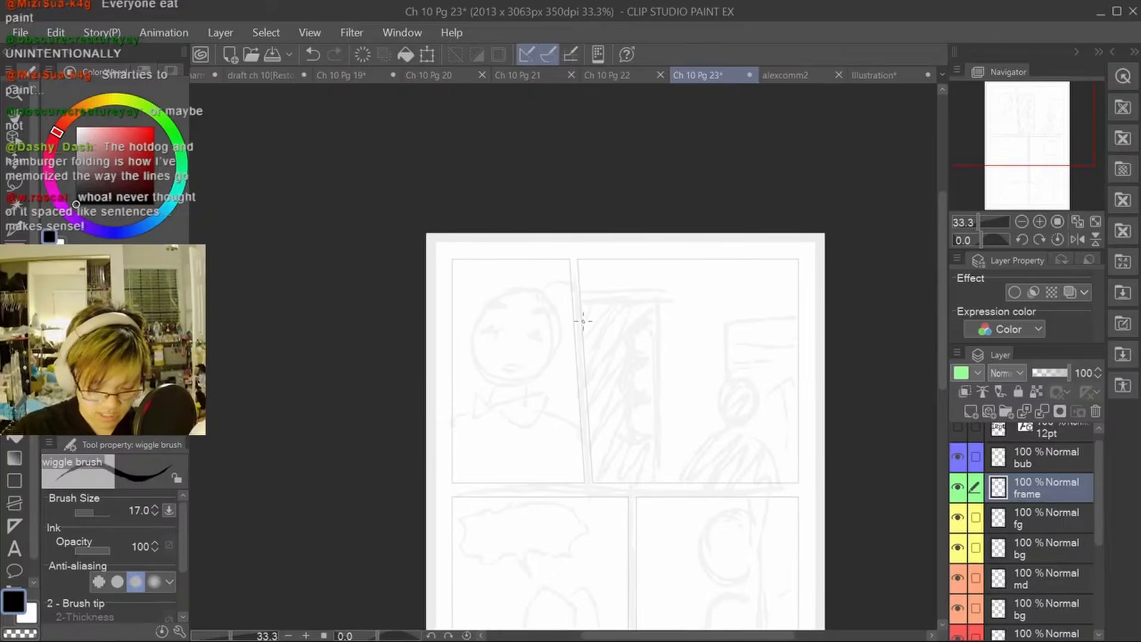
drag(452, 258, 451, 344)
key(ctrl+z)
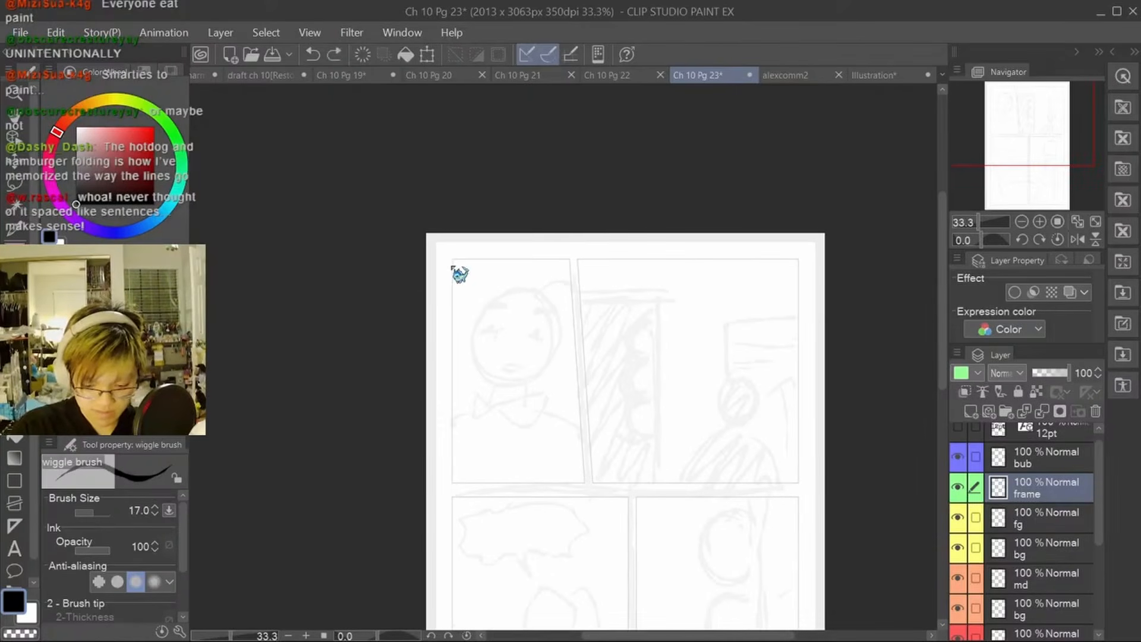
key(ctrl+z)
drag(452, 259, 451, 299)
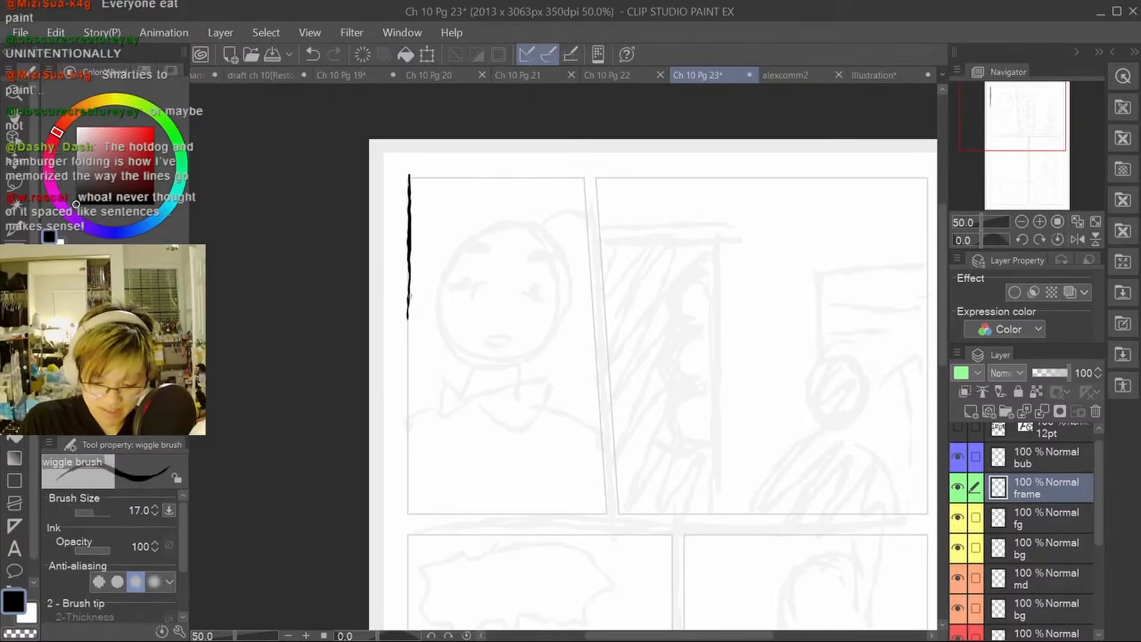
drag(410, 297, 406, 396)
key(ctrl+z)
drag(409, 302, 408, 423)
drag(410, 347, 414, 482)
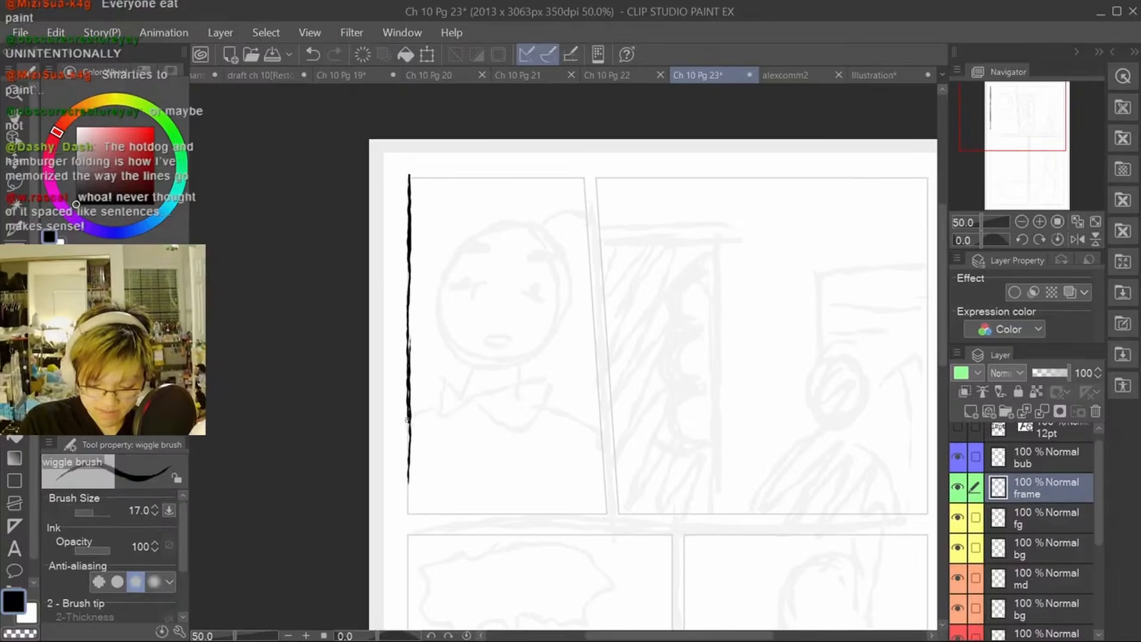
drag(409, 418, 408, 512)
Step: Ink the left edge of the lower-left panel from its upper corner down along the guide frame
drag(685, 278, 615, 225)
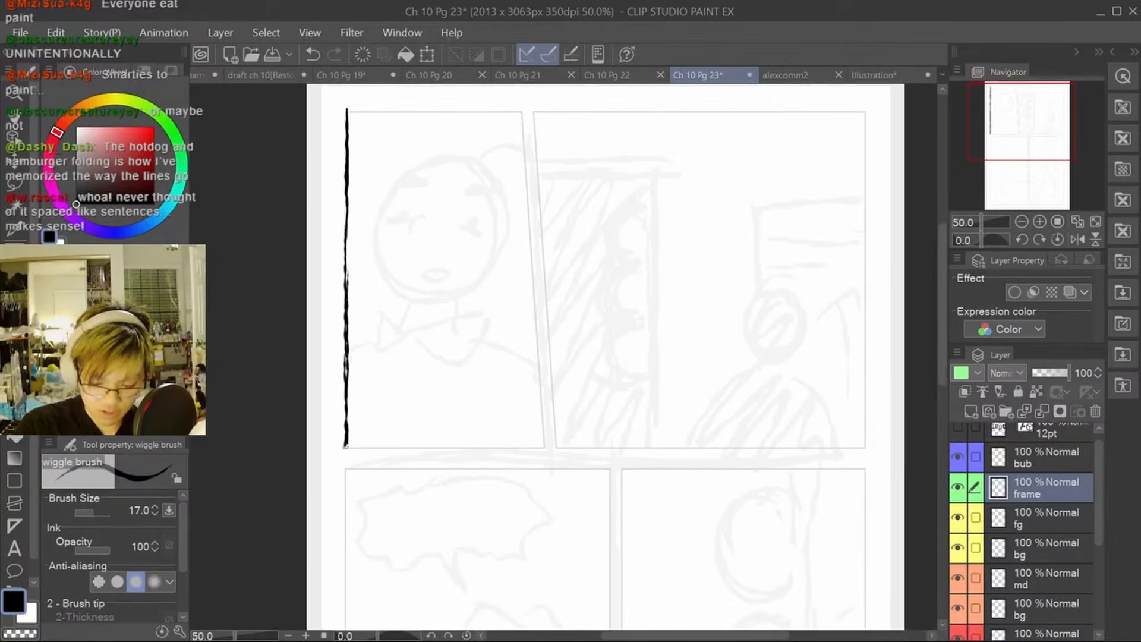
drag(447, 468, 456, 319)
drag(505, 204, 504, 237)
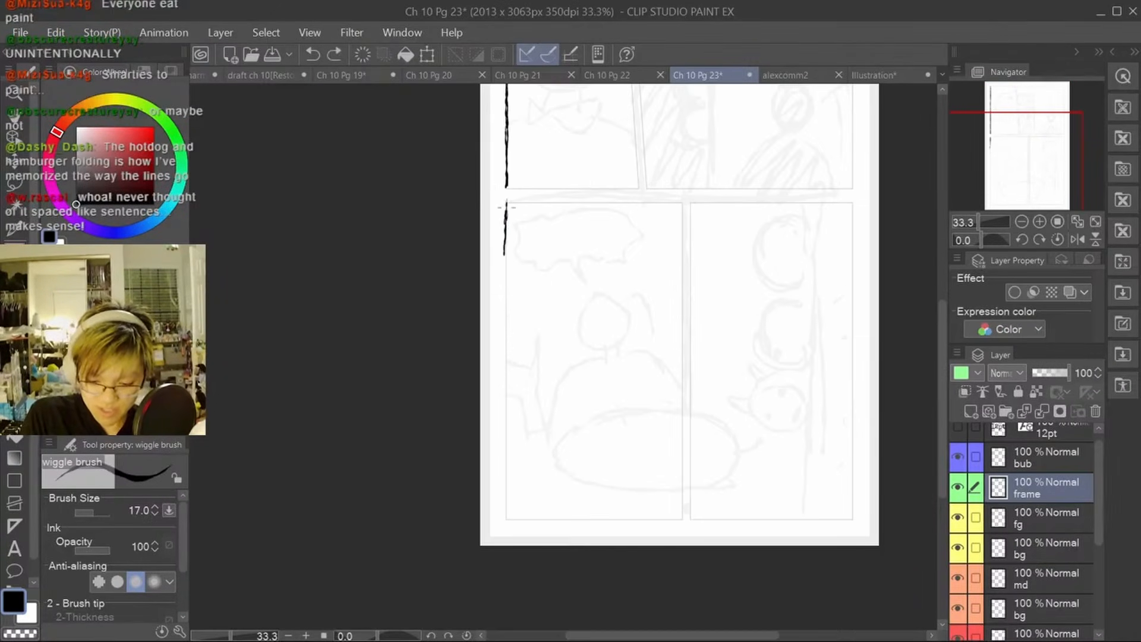
drag(505, 207, 506, 480)
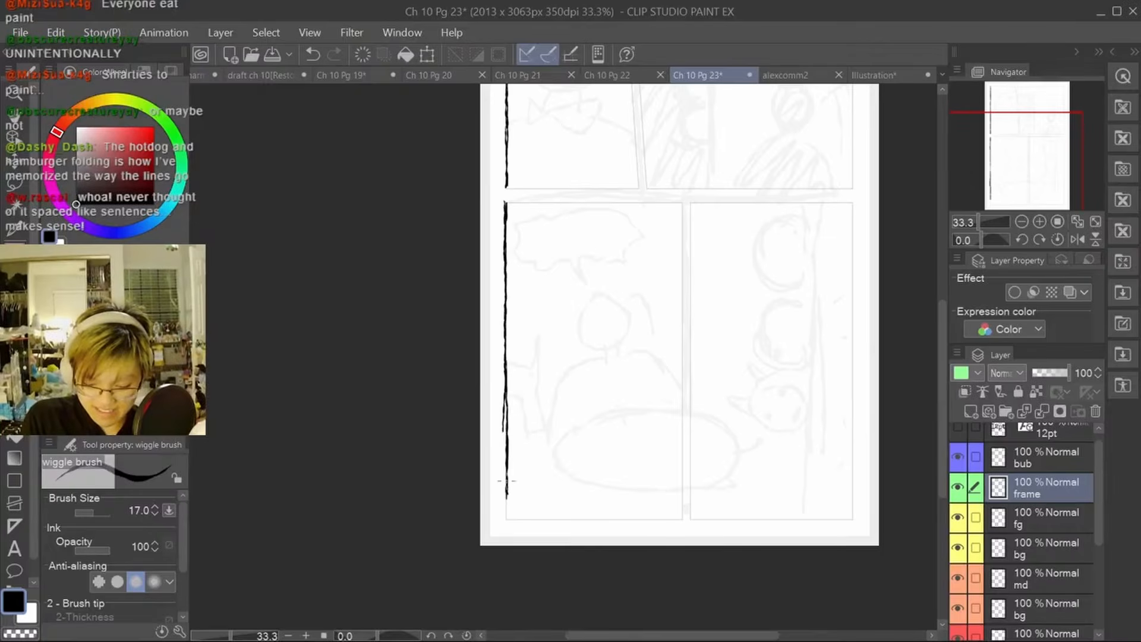
Step: Ink the first part of the lower-left panel's bottom edge, starting at its outer corner, with the canvas rotated to 51.4 degrees
drag(721, 510, 571, 624)
drag(687, 546, 638, 388)
drag(981, 241, 989, 244)
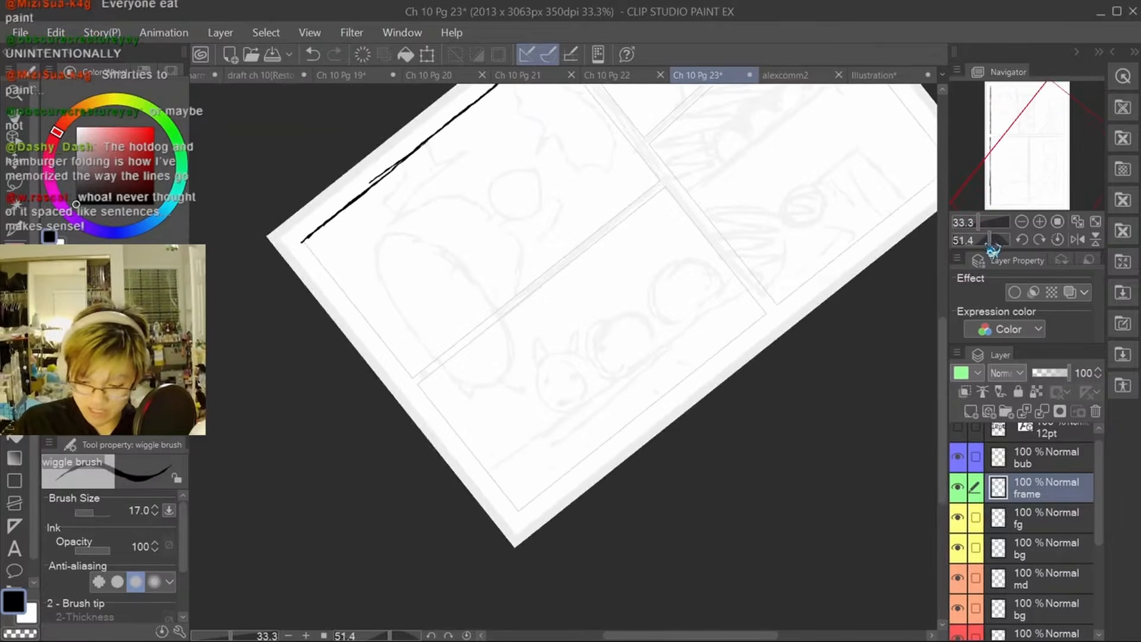
drag(474, 424, 521, 502)
key(e)
mouse_move(355, 324)
mouse_down()
mouse_move(343, 311)
mouse_move(384, 361)
mouse_up()
key(p)
key(ctrl+z)
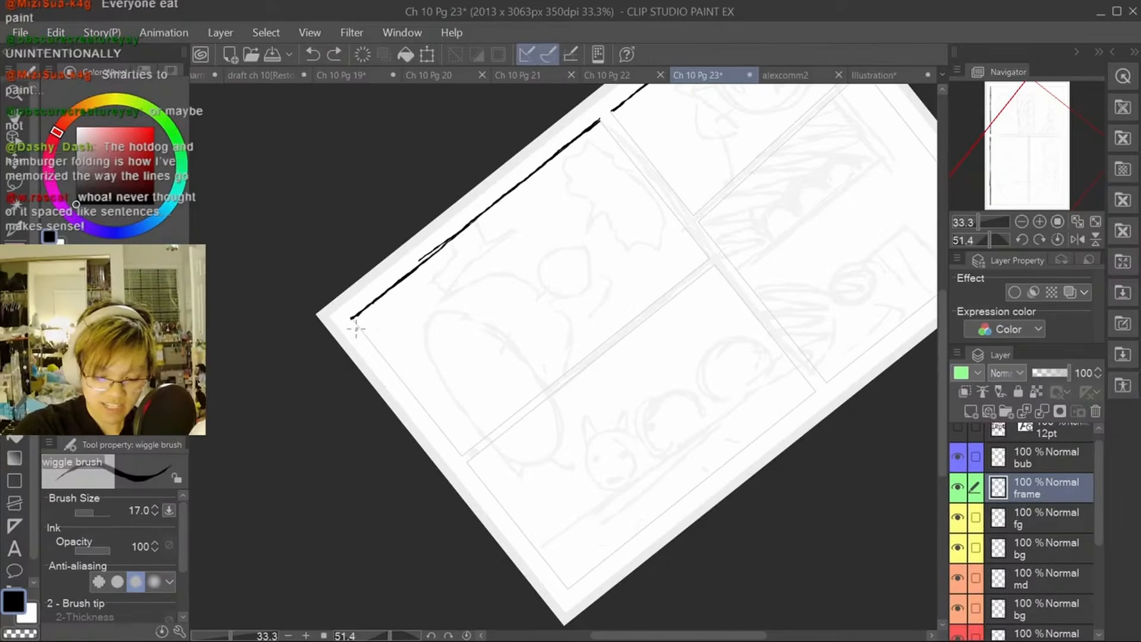
key(ctrl+z)
drag(353, 320, 396, 372)
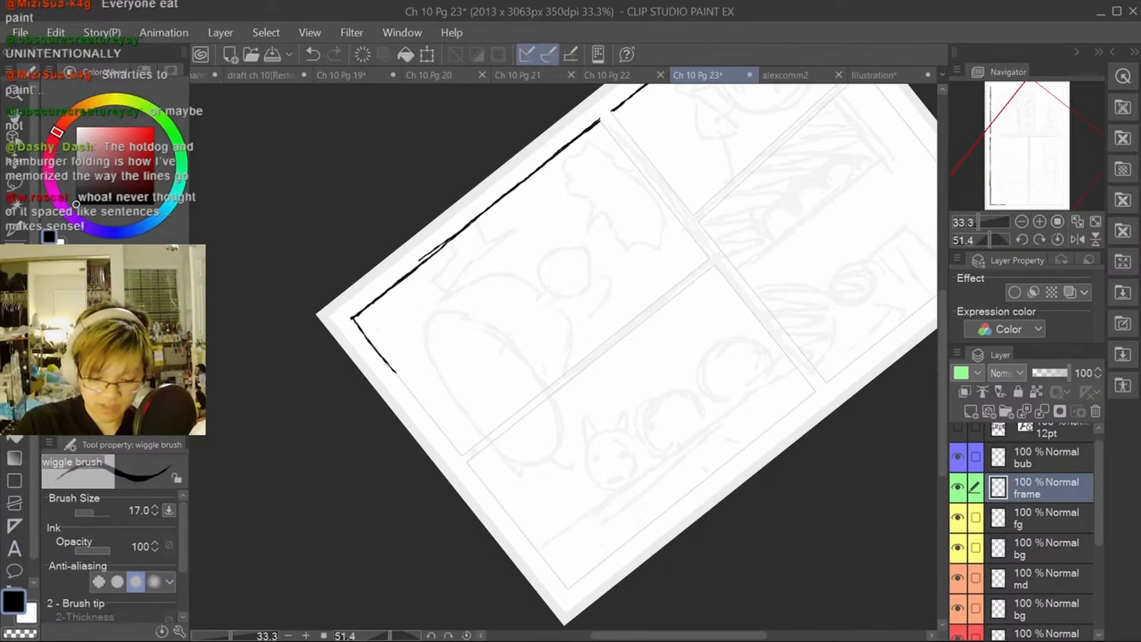
drag(387, 365, 399, 379)
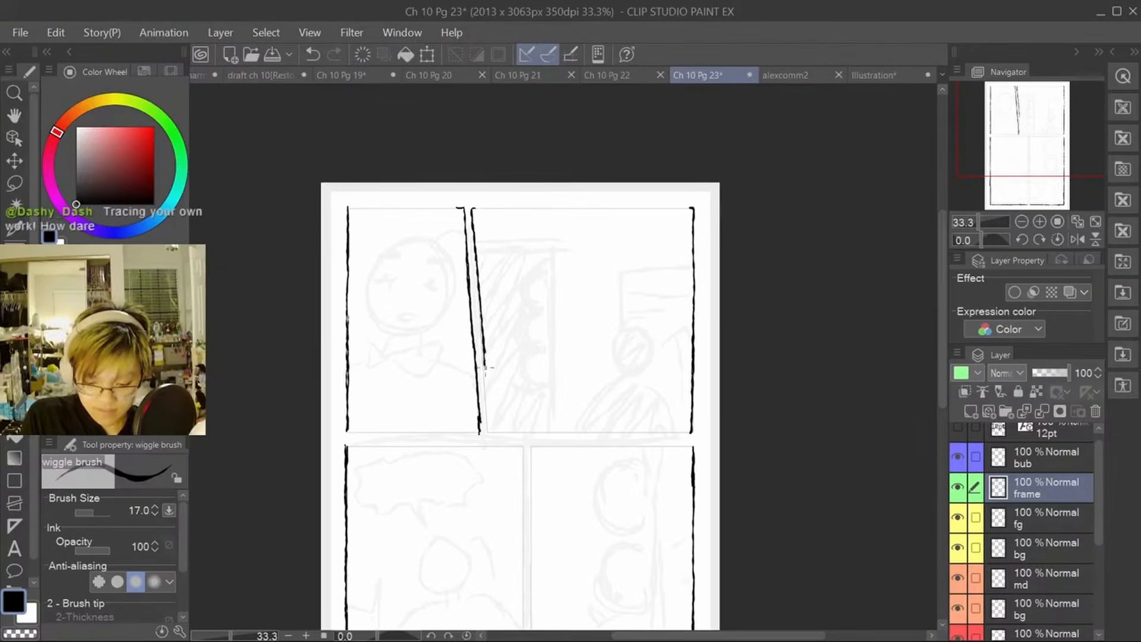
Step: Ink the slanted left edge of the upper-right panel down to its lower corner
drag(485, 359, 485, 378)
drag(480, 321, 486, 426)
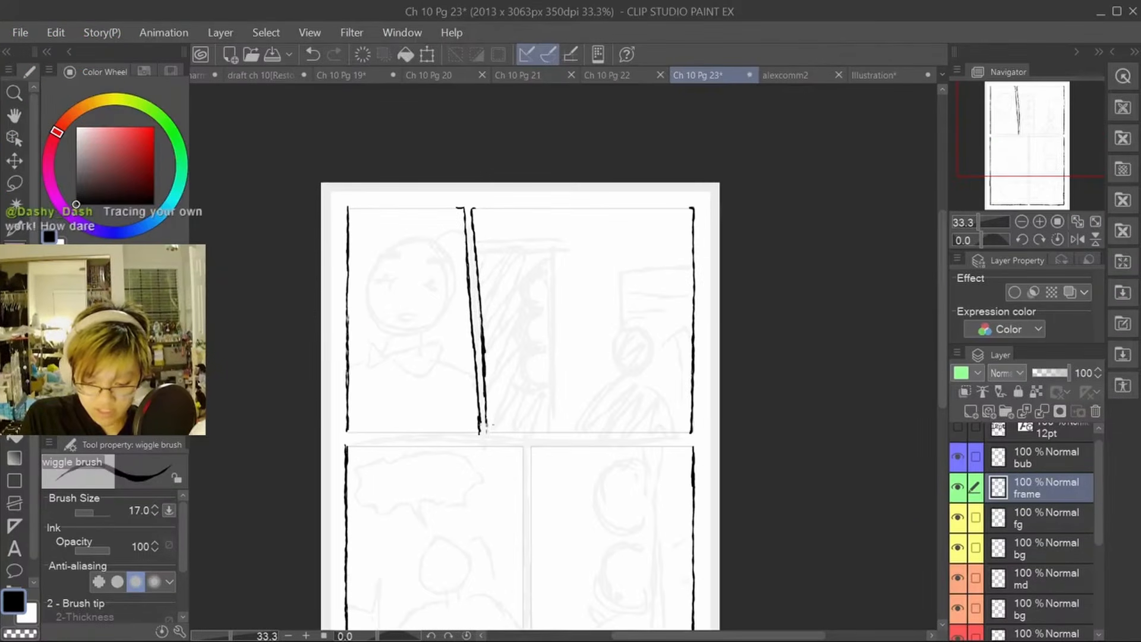
drag(739, 455, 756, 411)
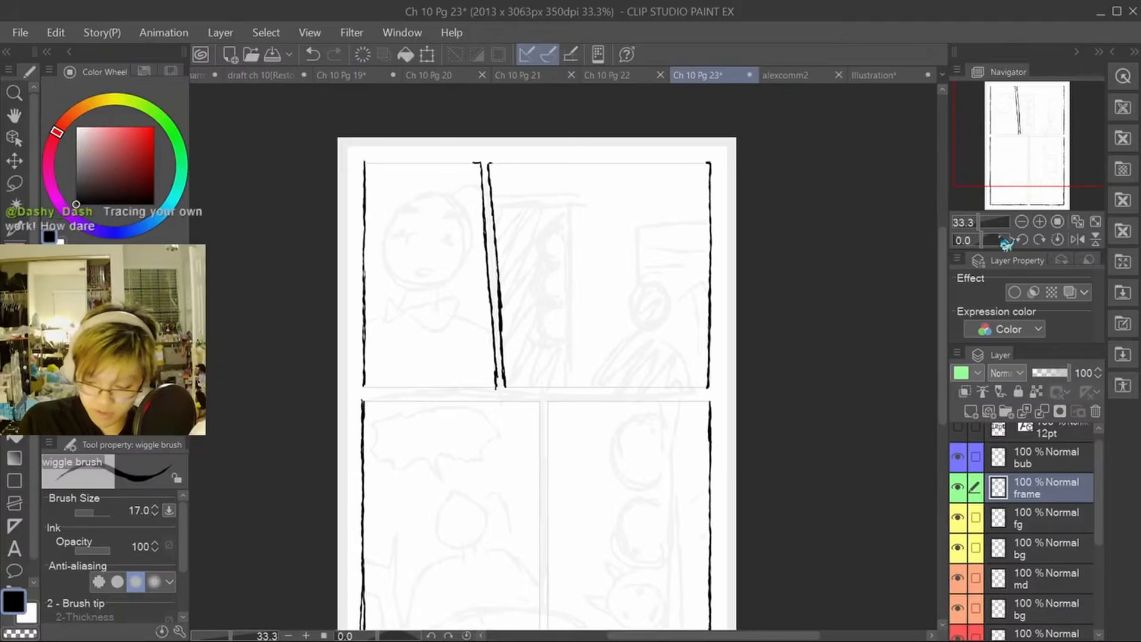
Step: Rotate the canvas to 47.8 degrees and ink the bottom edge of the upper-left panel starting at its outer corner
drag(1005, 243, 1013, 241)
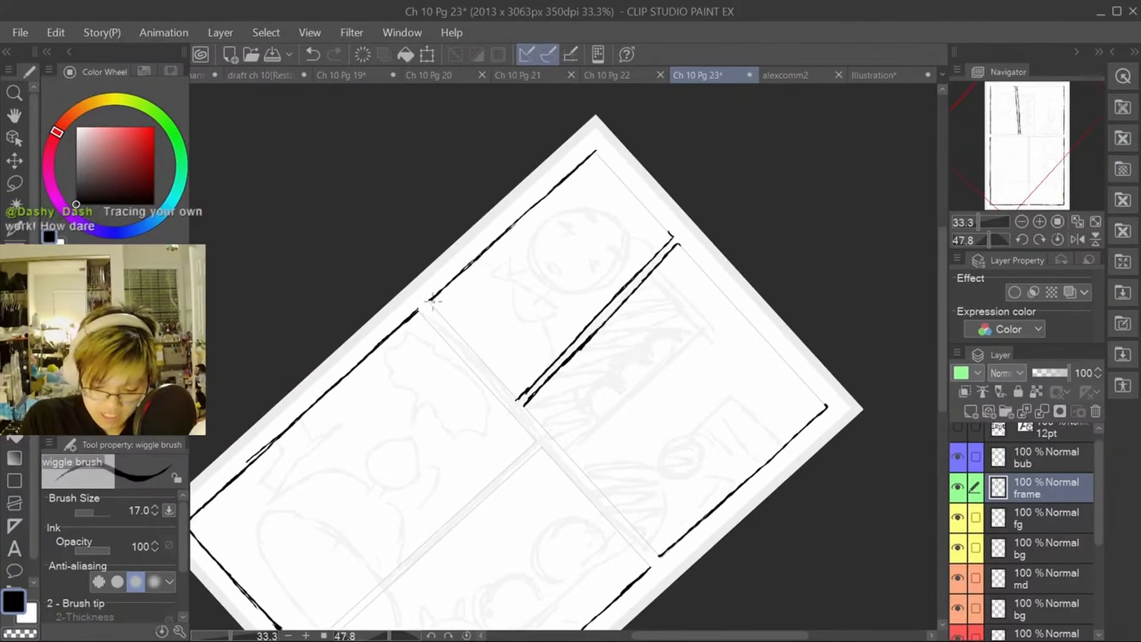
key(ctrl+z)
key(ctrl+z)
drag(429, 301, 492, 371)
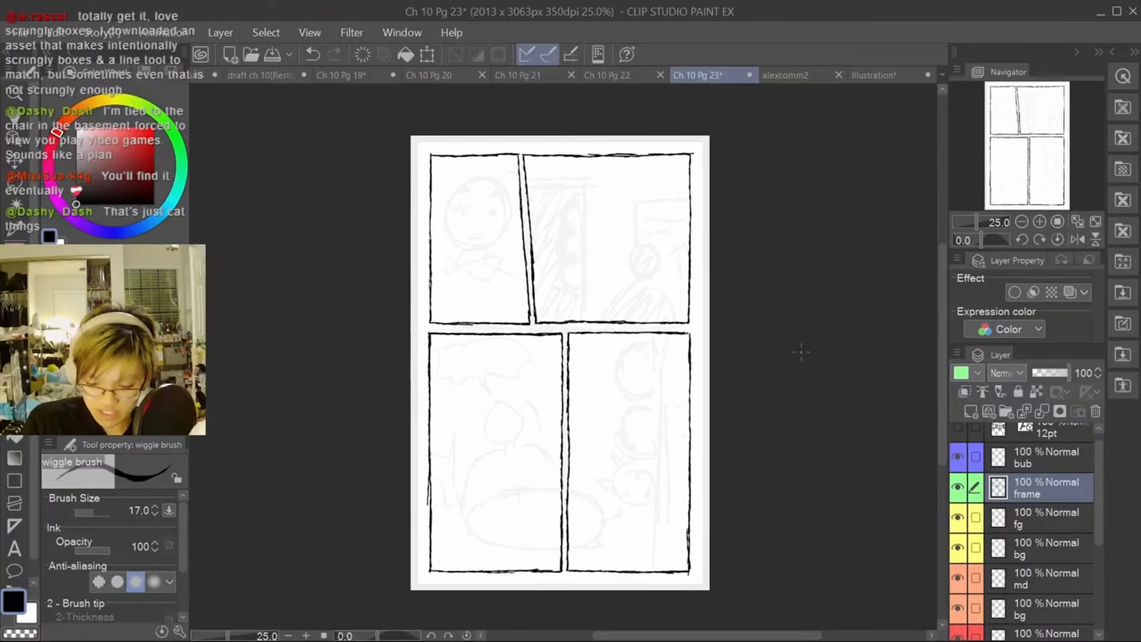
drag(801, 353, 805, 368)
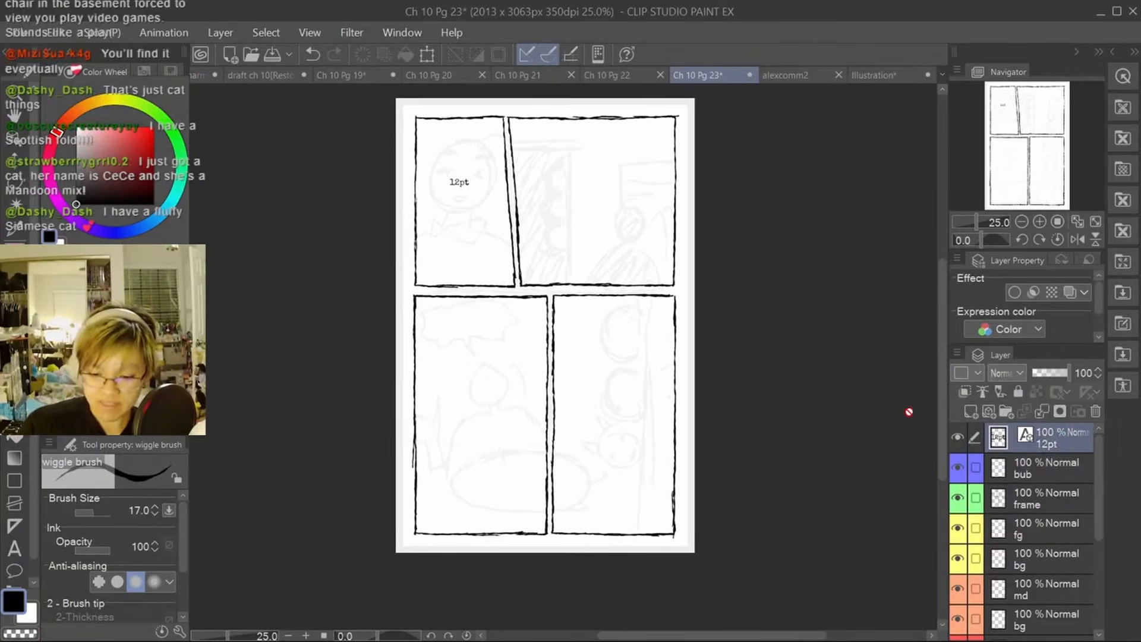
drag(561, 407, 545, 461)
drag(721, 373, 726, 409)
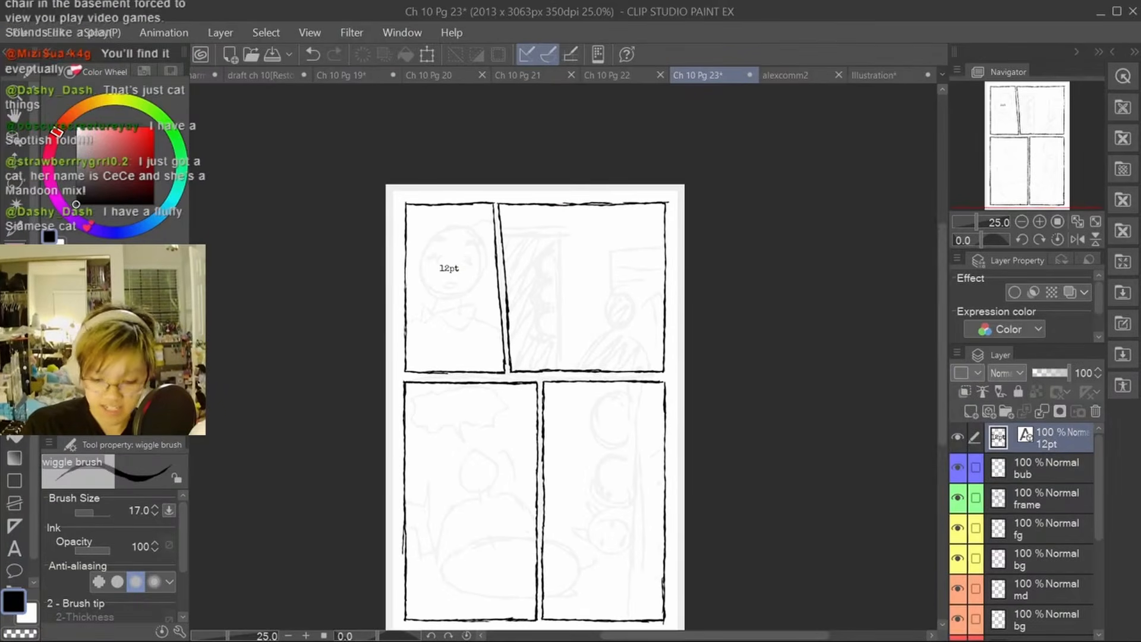
drag(637, 354, 653, 309)
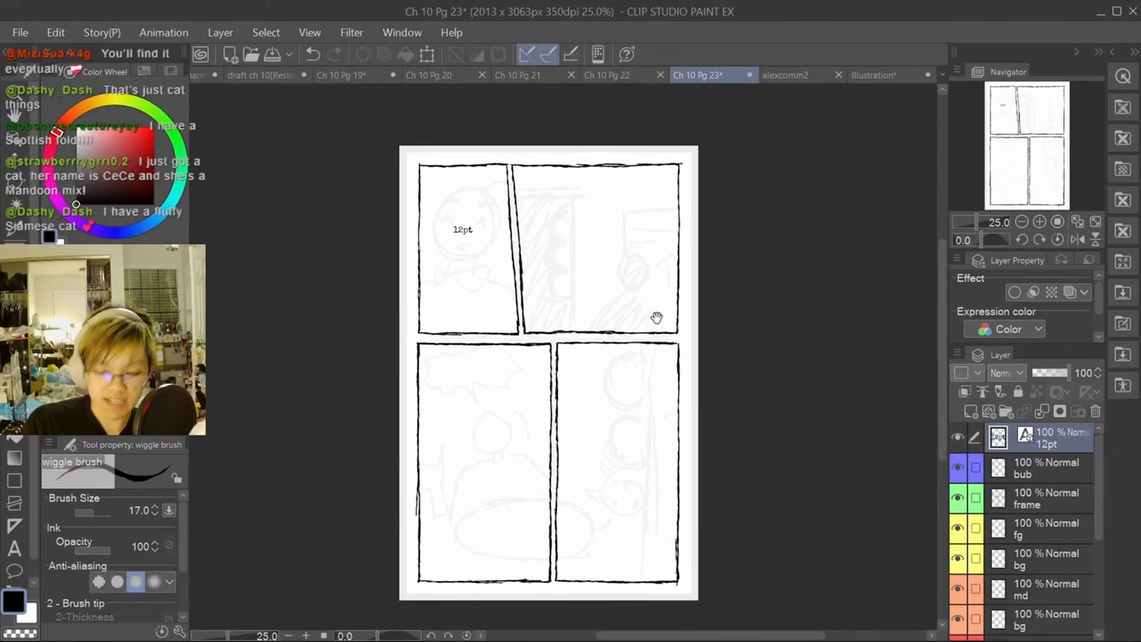
drag(688, 355, 670, 363)
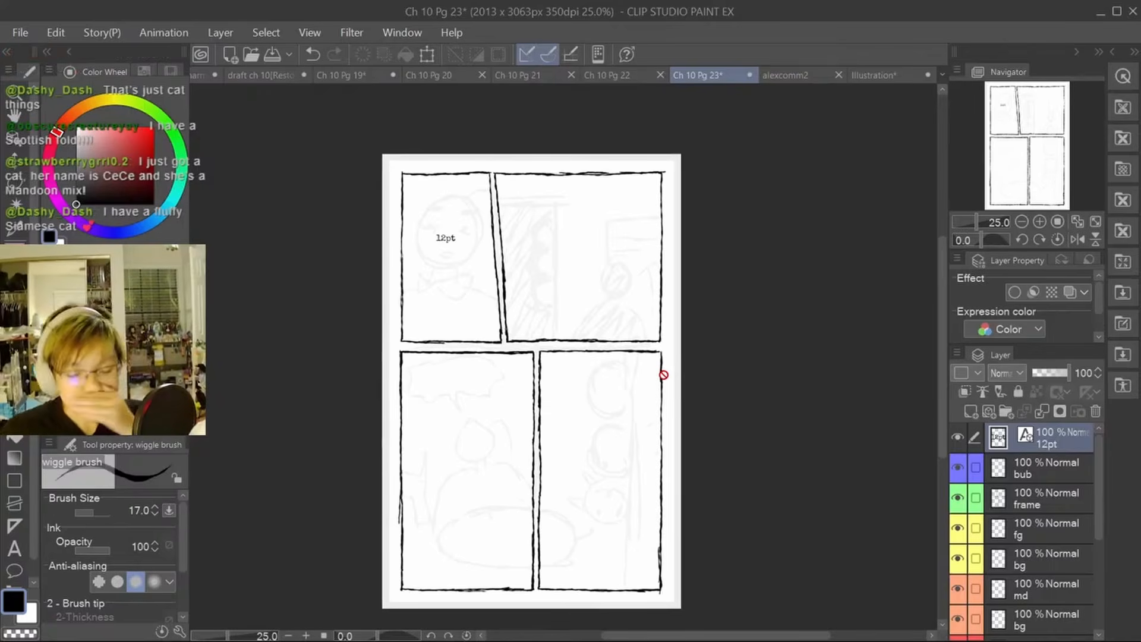
scroll(1088, 602, down, 3)
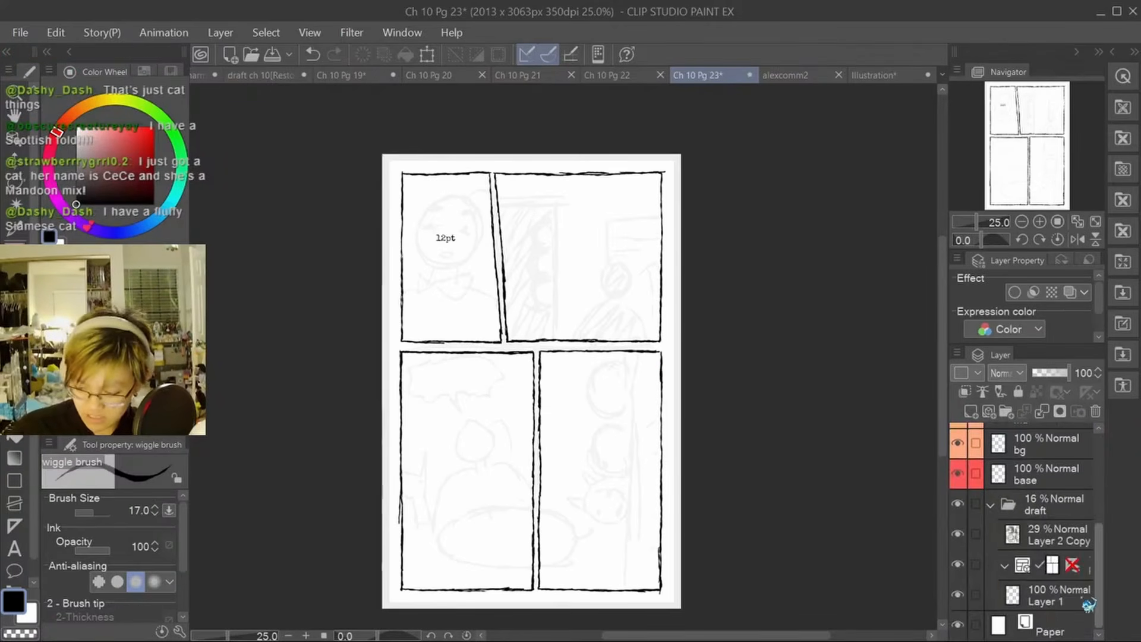
scroll(1087, 602, up, 5)
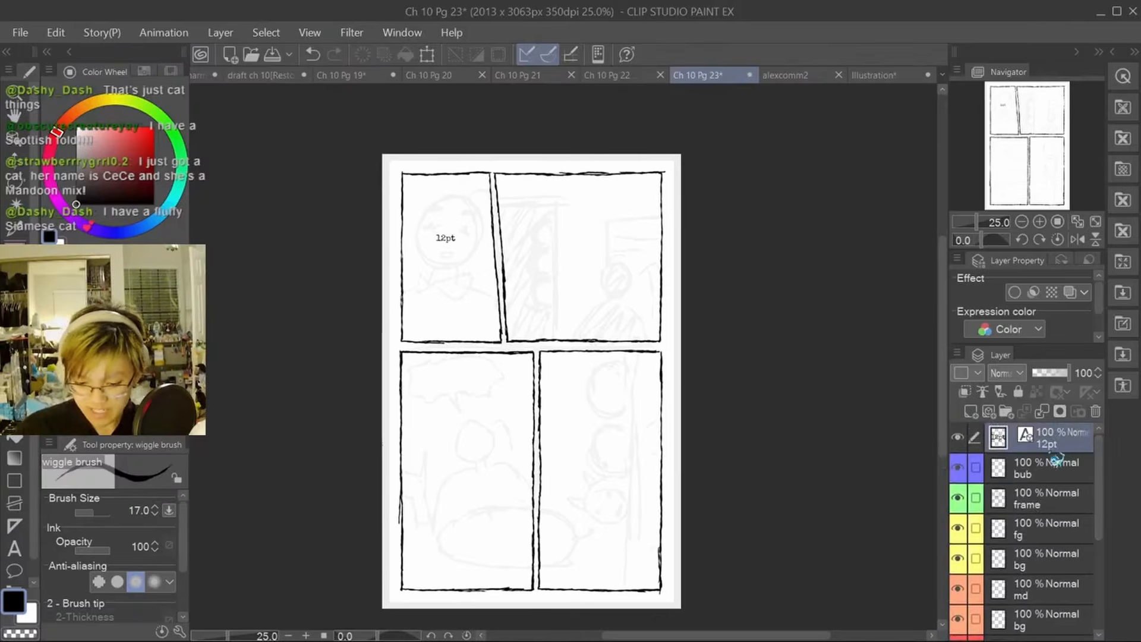
click(1039, 222)
drag(1031, 132, 1028, 127)
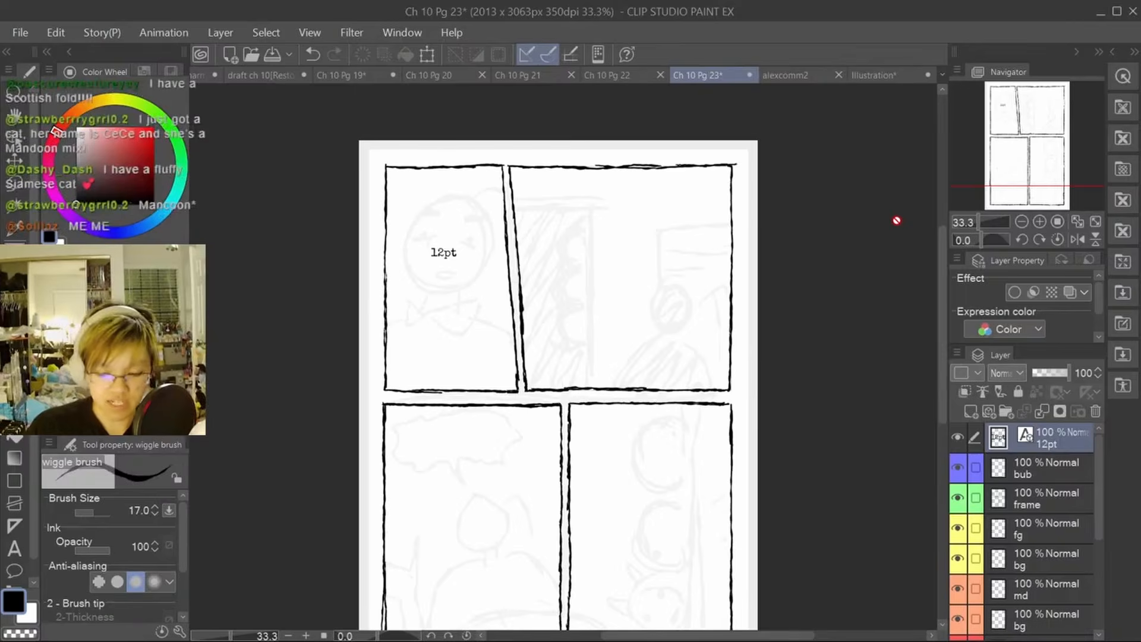
key(t)
click(1021, 221)
drag(1046, 171, 1047, 184)
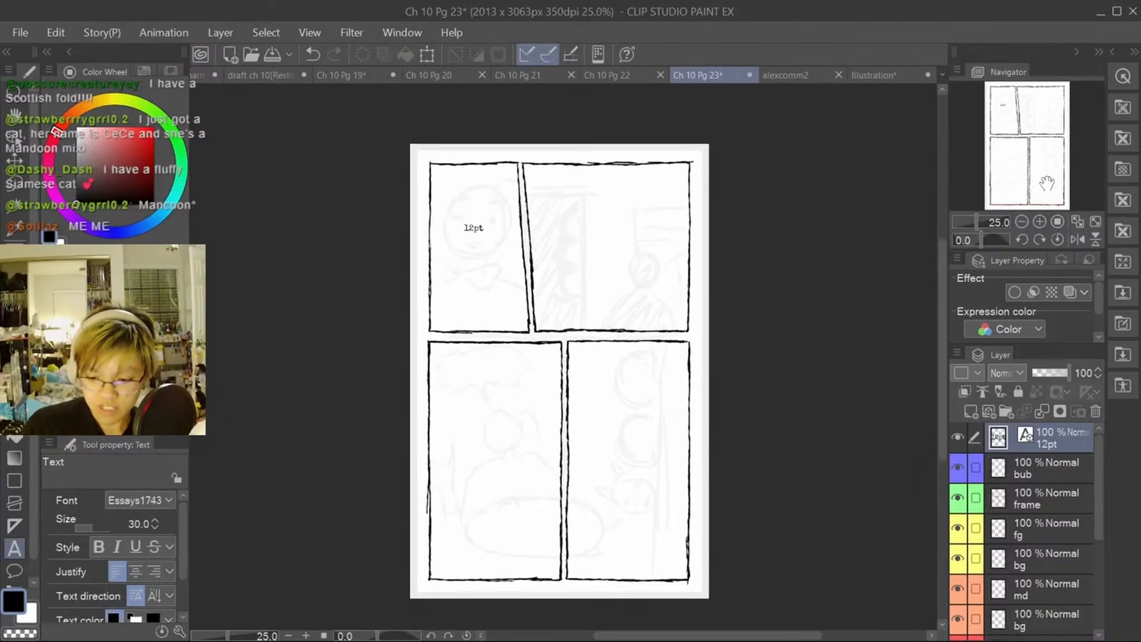
click(1022, 222)
click(1039, 221)
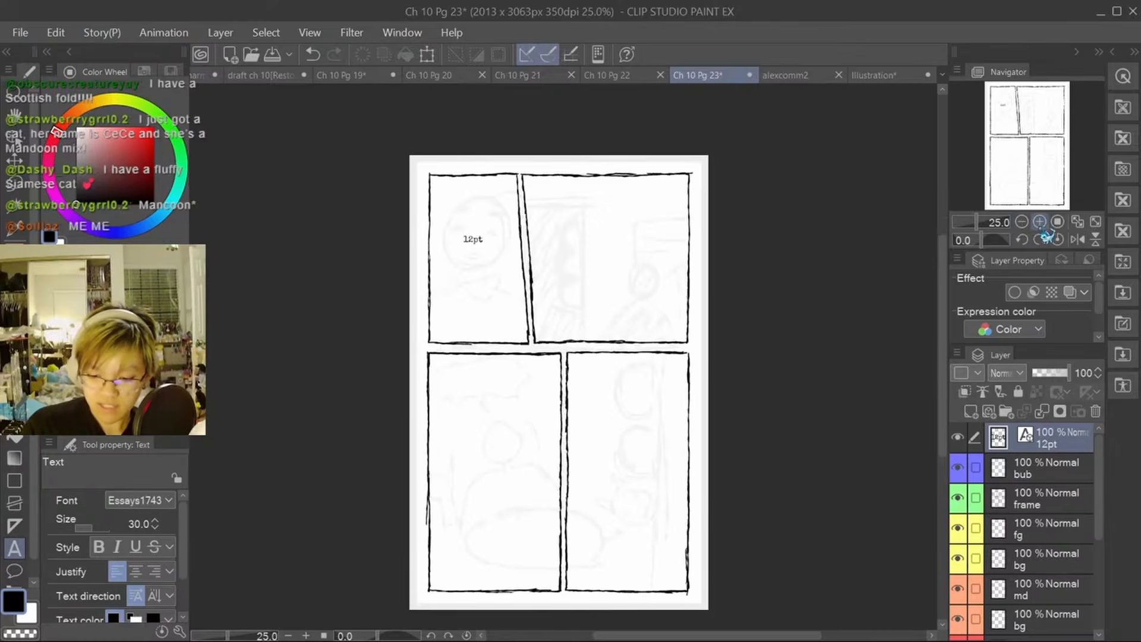
drag(1044, 177, 1060, 183)
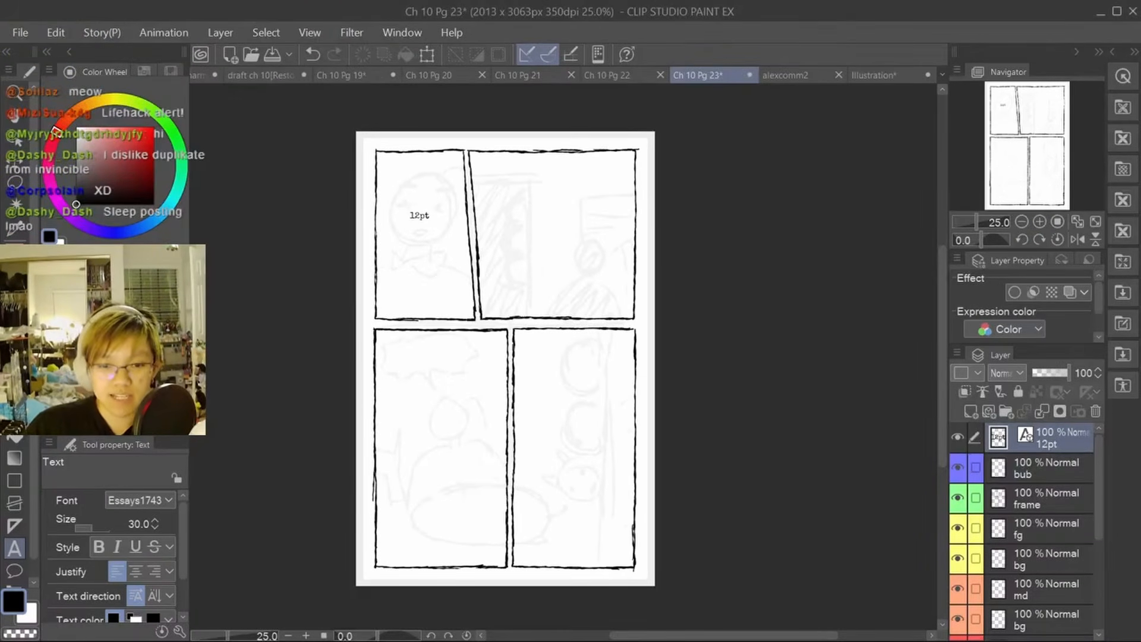
Step: Take the line "It was an accident this time!" from the Google Docs script and replace the 12pt sample text with it, placing two copies in the lower-left panel
key(alt+Tab)
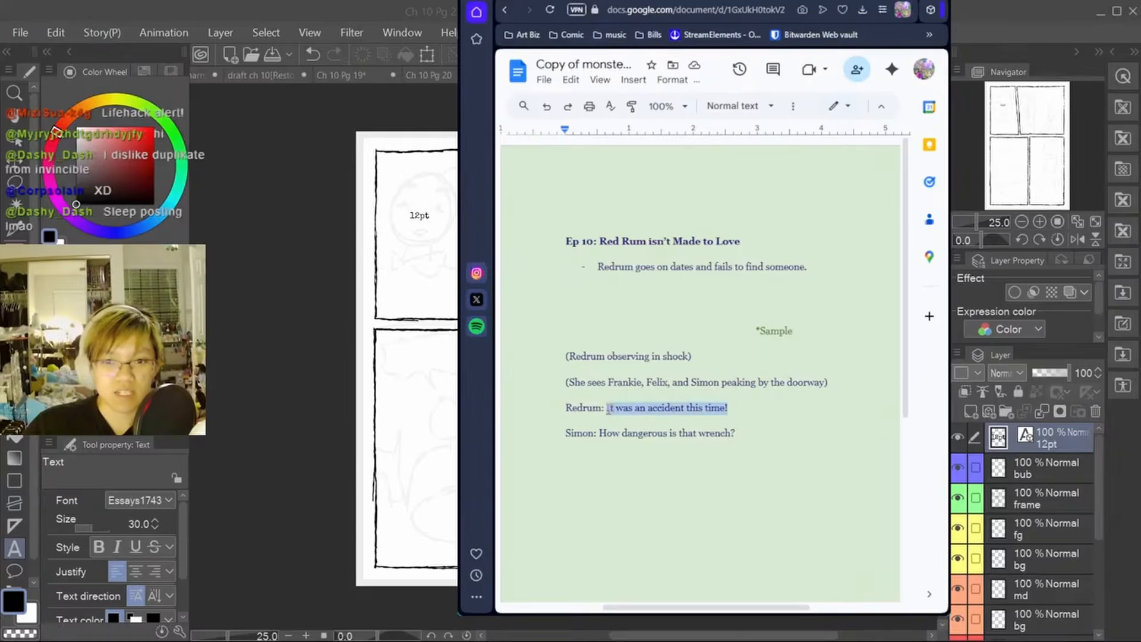
key(alt+Tab)
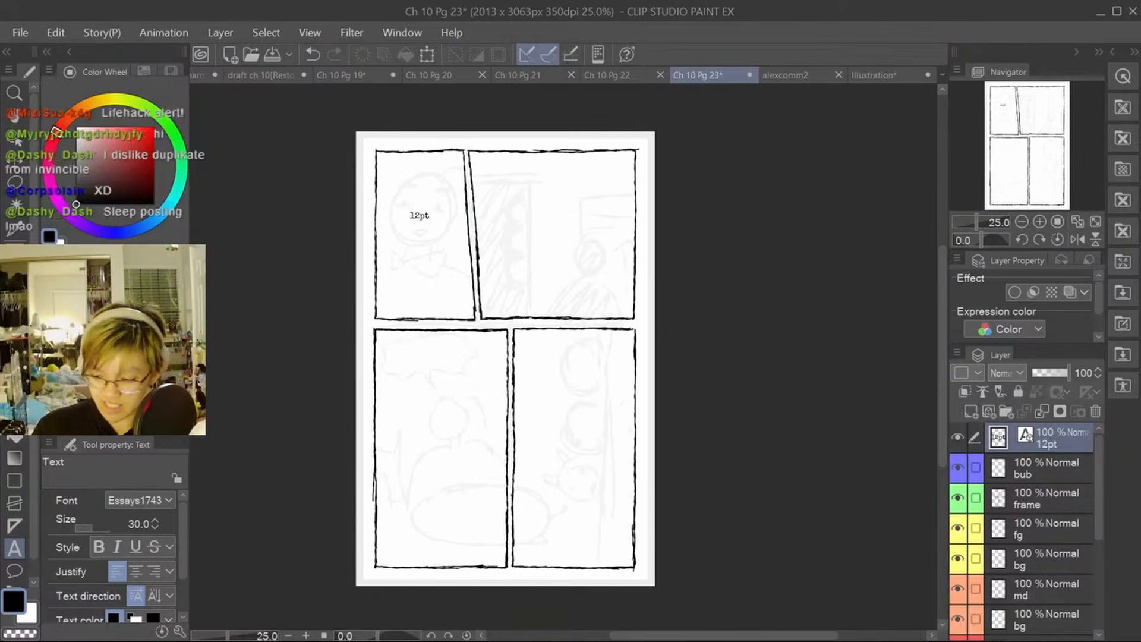
click(1059, 468)
click(1072, 447)
key(t)
key(t)
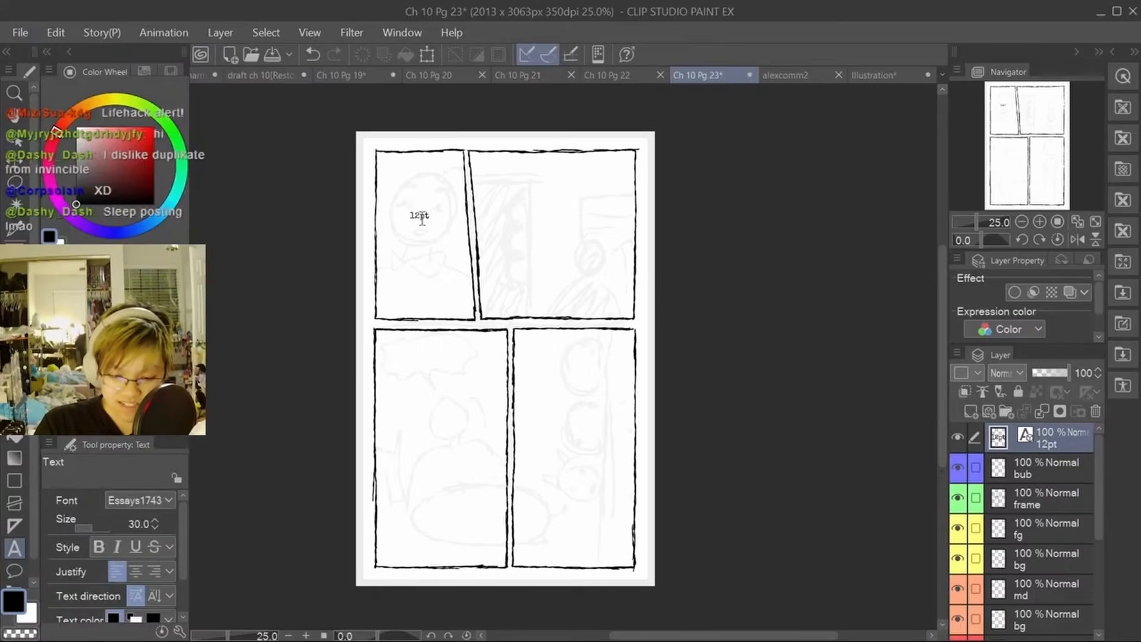
click(417, 212)
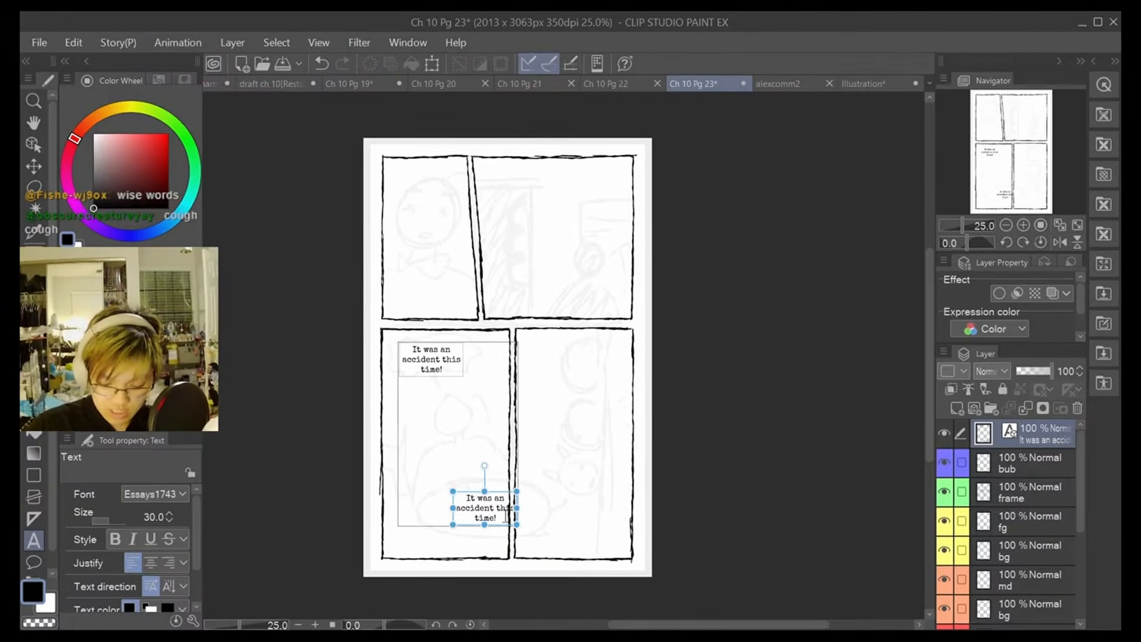
Step: Replace the lower text copy with Simon's line "How dangerous is that wrench?" taken from the Google Docs script
click(492, 508)
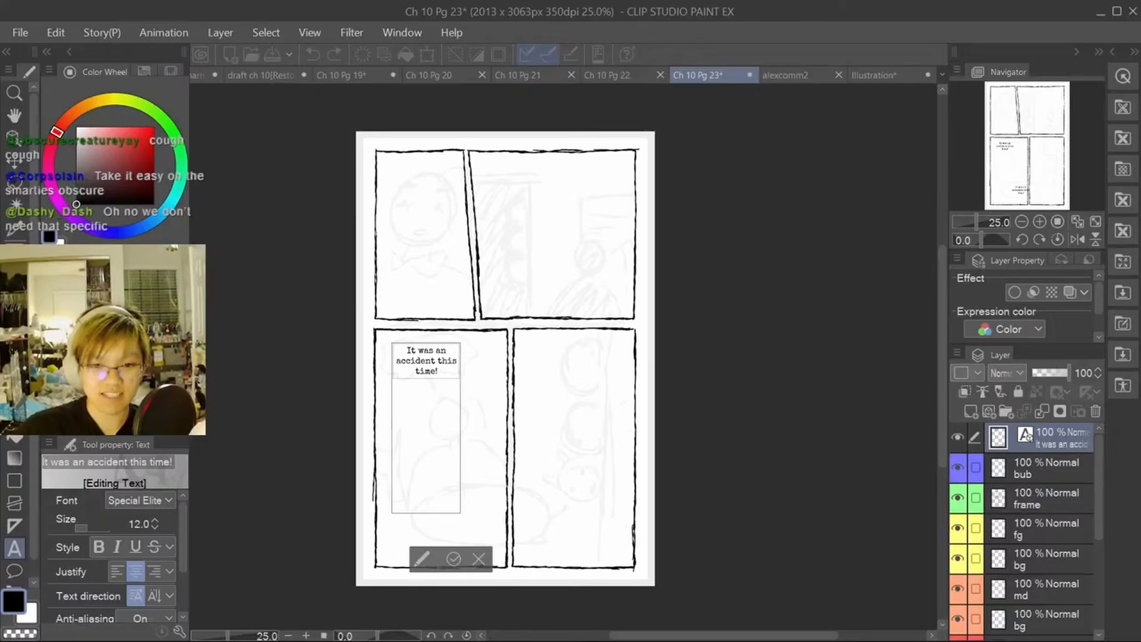
key(alt+Tab)
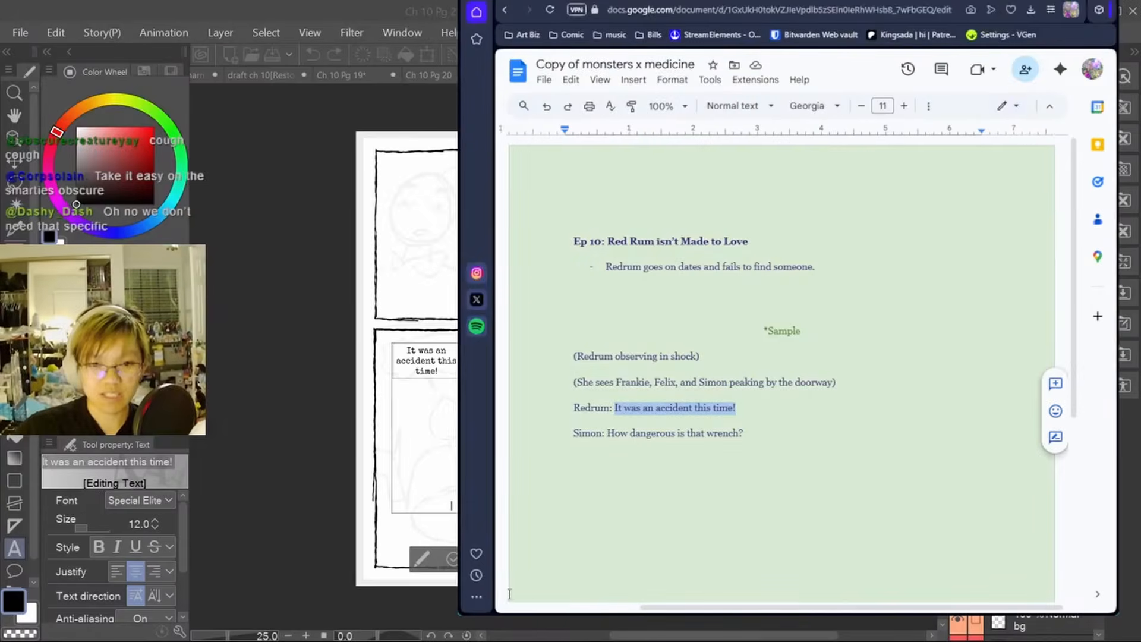
drag(785, 441, 783, 433)
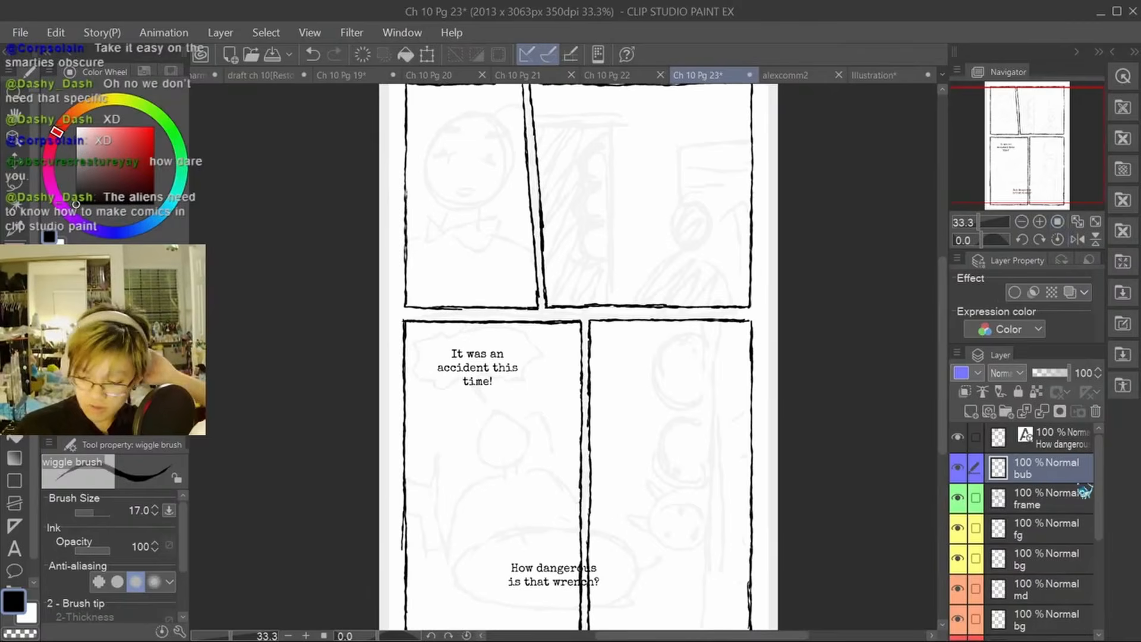
Step: Make the bub layer, directly above the frame layer, active for drawing over the lower-left panel
click(1063, 440)
drag(1039, 162, 1005, 157)
click(1079, 463)
click(1079, 447)
click(1078, 460)
key(ctrl+plus)
key(ctrl+plus)
click(1055, 506)
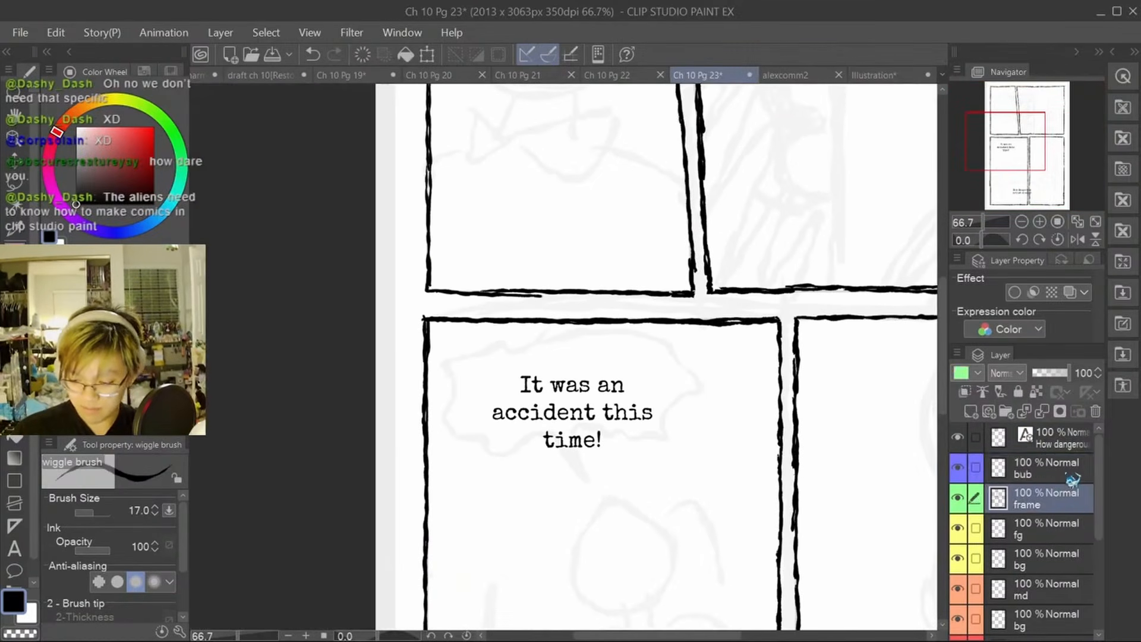
click(1074, 478)
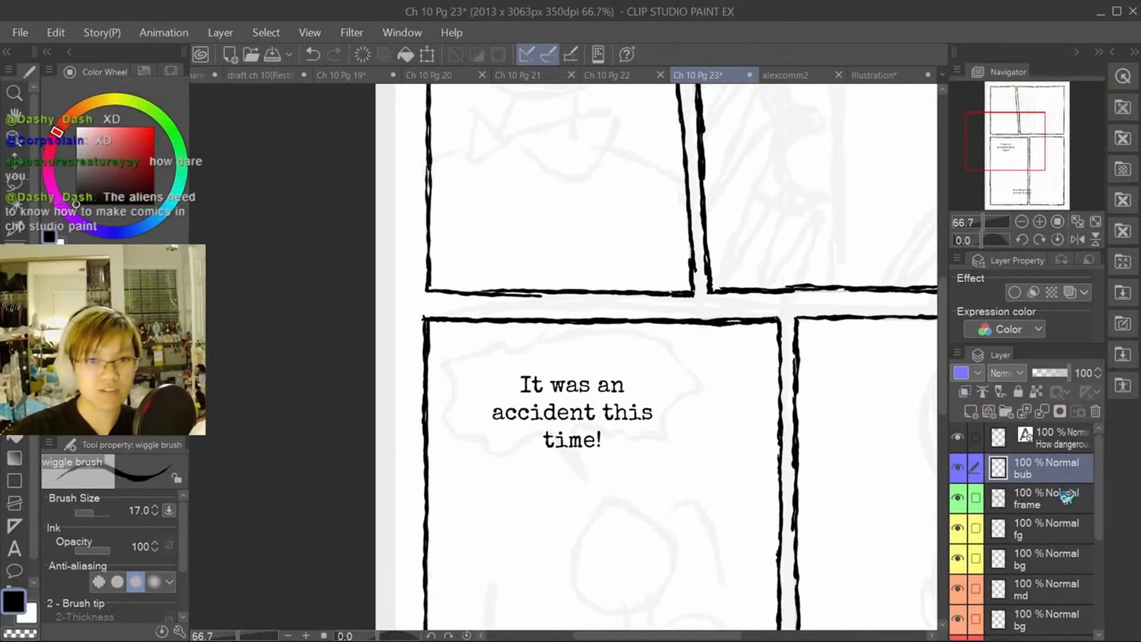
click(1057, 500)
click(1056, 475)
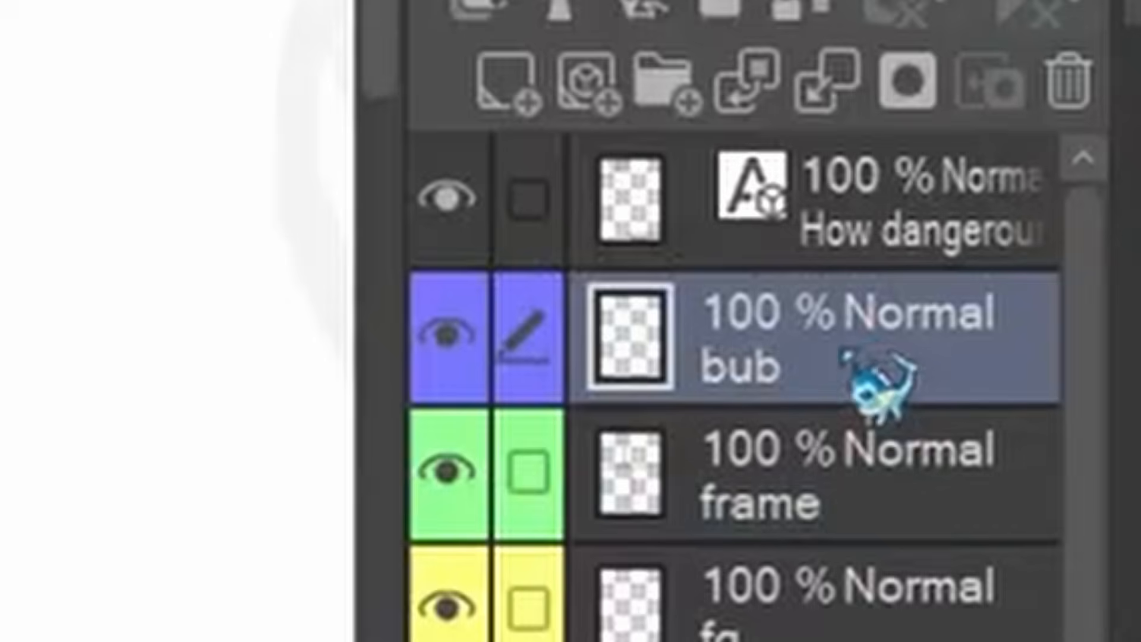
Step: Ink the jagged top and right side of a shout bubble around "It was an accident this time!" with the wiggle brush at size 17
mouse_move(540, 348)
mouse_down()
mouse_move(624, 339)
mouse_move(704, 393)
mouse_move(714, 435)
mouse_up()
key(ctrl+z)
key(ctrl+z)
key(ctrl+z)
key(ctrl+z)
mouse_move(707, 393)
mouse_down()
mouse_move(702, 426)
mouse_move(678, 437)
mouse_move(681, 463)
mouse_move(637, 461)
mouse_up()
key(ctrl+z)
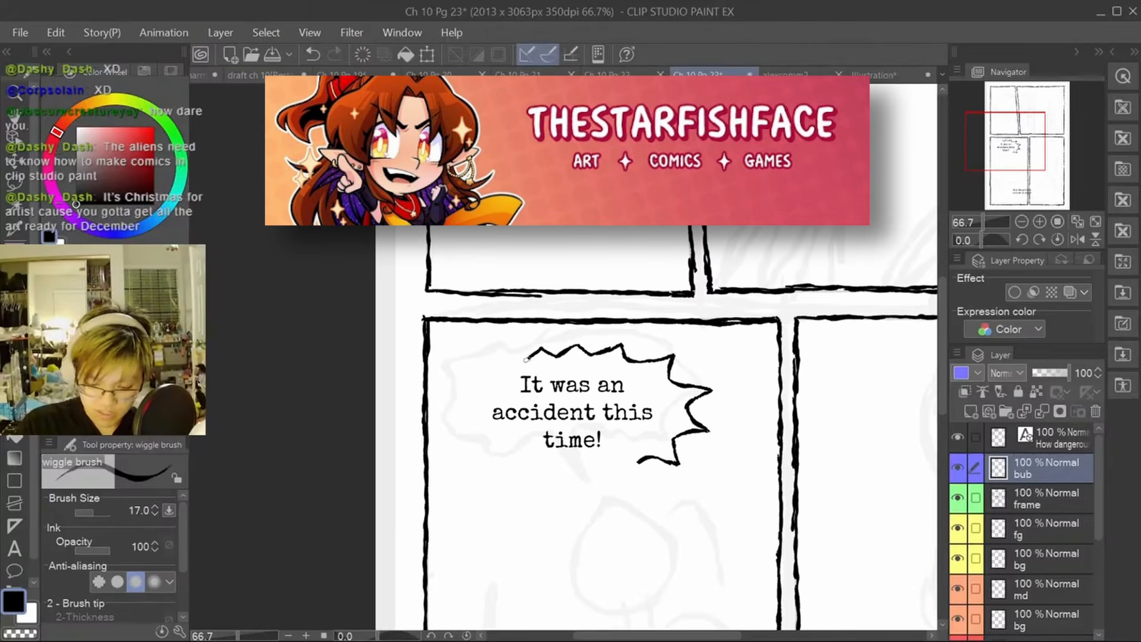
Step: Ink the shout bubble's jagged left side and bottom edge, closing the outline around the text
key(ctrl+z)
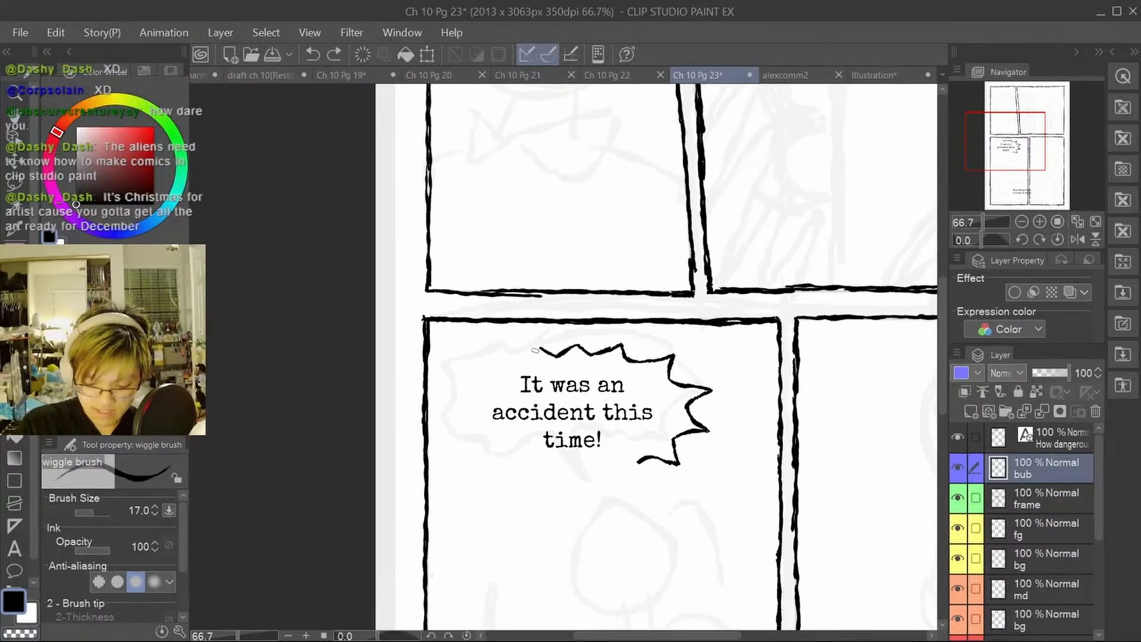
key(ctrl+z)
mouse_move(492, 363)
mouse_down()
mouse_move(475, 375)
mouse_move(455, 369)
mouse_move(467, 389)
mouse_move(443, 403)
mouse_up()
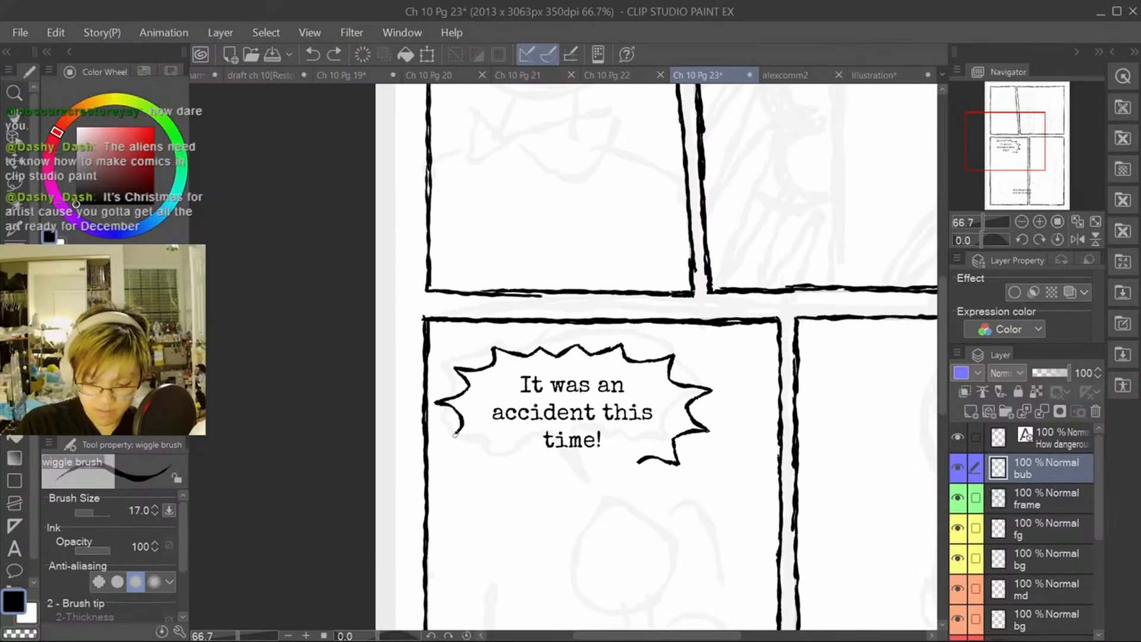
mouse_move(484, 441)
mouse_down()
mouse_move(523, 467)
mouse_move(567, 467)
mouse_up()
key(ctrl+z)
drag(562, 464, 568, 471)
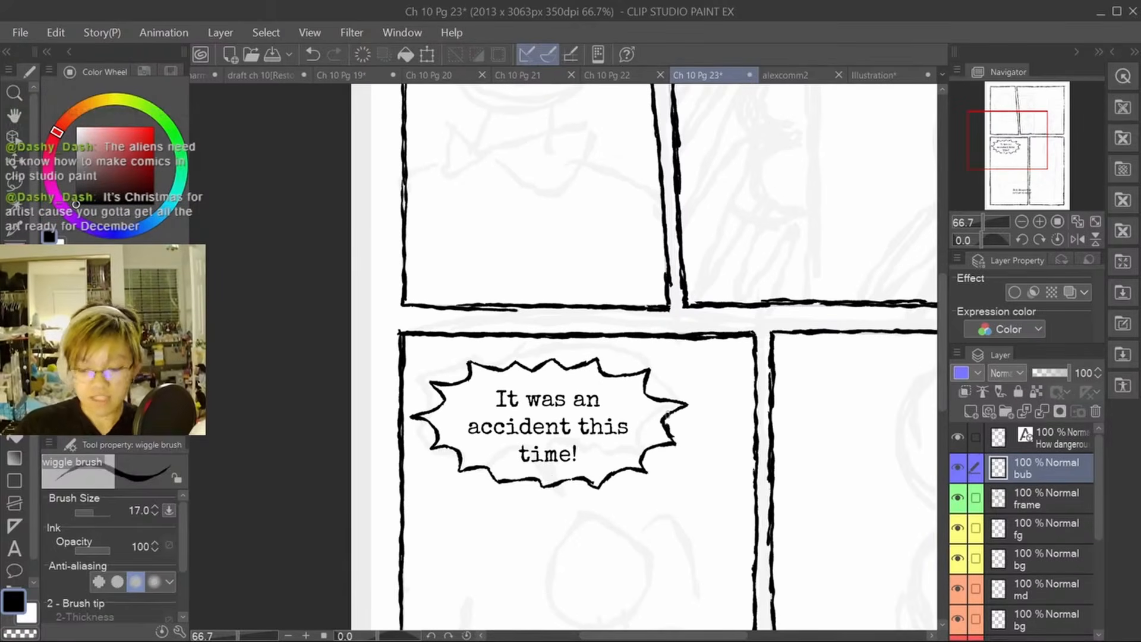
Step: Erase the uneven spikes along the shout bubble's bottom edge and redraw them
key(e)
mouse_move(503, 484)
mouse_down()
mouse_move(550, 482)
mouse_move(497, 484)
mouse_move(542, 492)
mouse_up()
key(p)
mouse_move(542, 492)
mouse_down()
mouse_move(574, 472)
mouse_move(564, 485)
mouse_up()
key(e)
key(p)
key(e)
key(p)
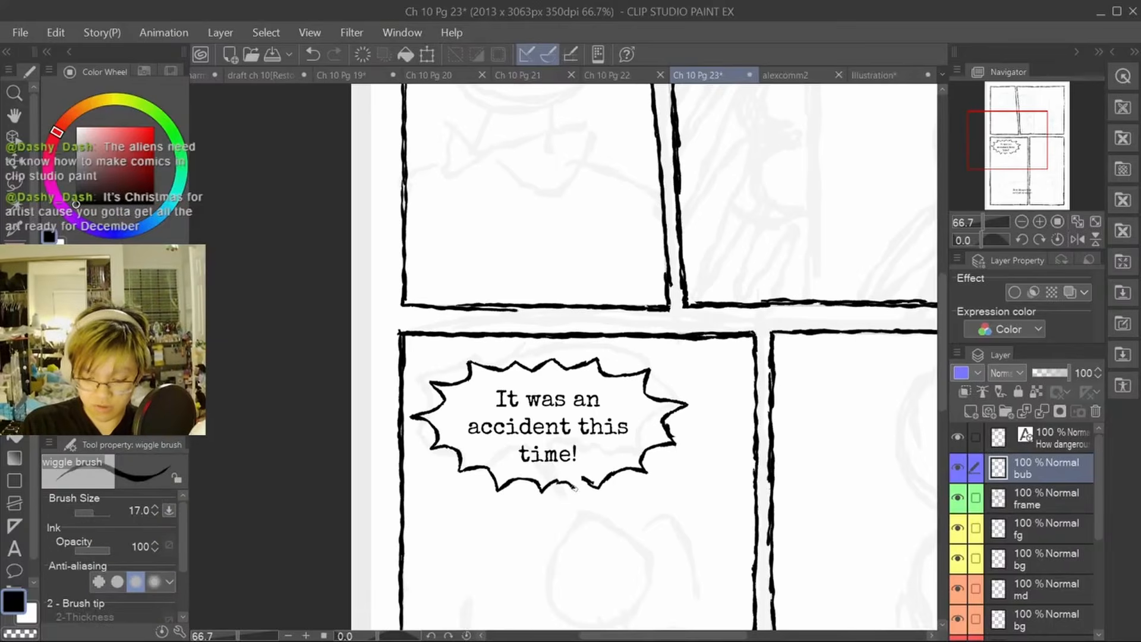
key(ctrl+z)
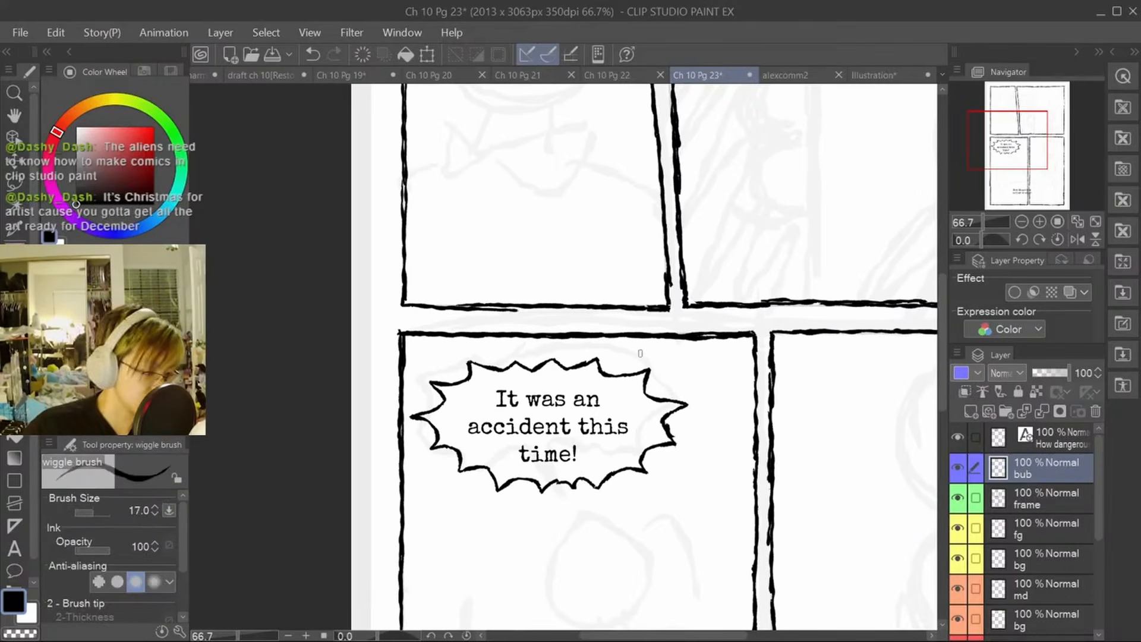
Step: Scale the shout bubble down tightly around its text and check the fit at 50% zoom
key(ctrl+t)
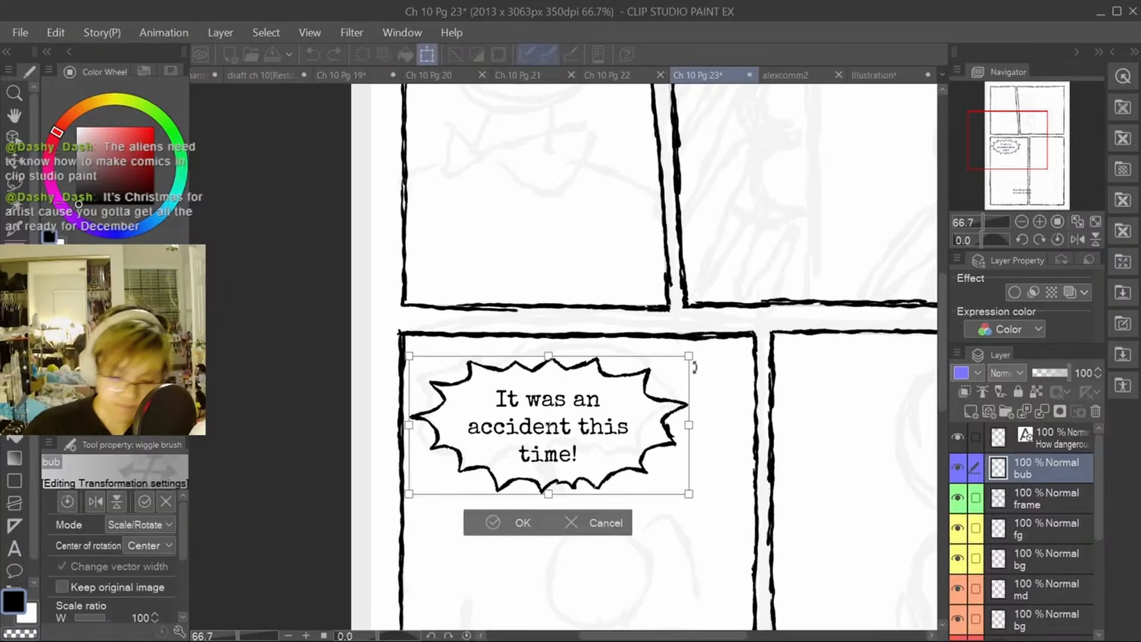
drag(547, 498, 547, 469)
drag(568, 390, 570, 400)
click(516, 505)
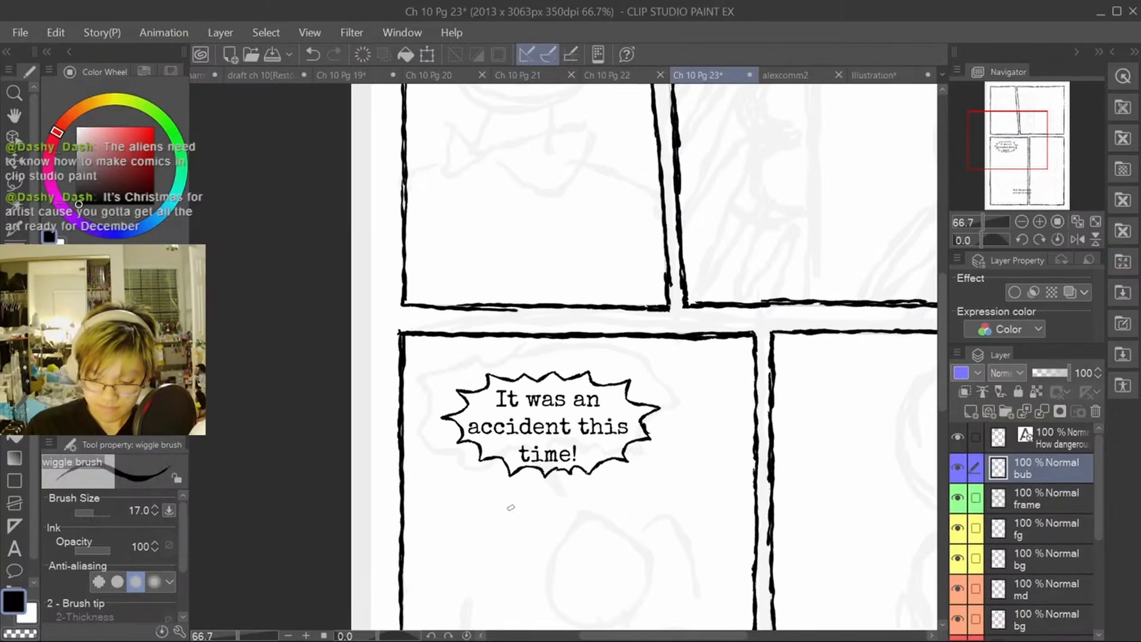
click(1022, 222)
click(1021, 221)
click(1039, 223)
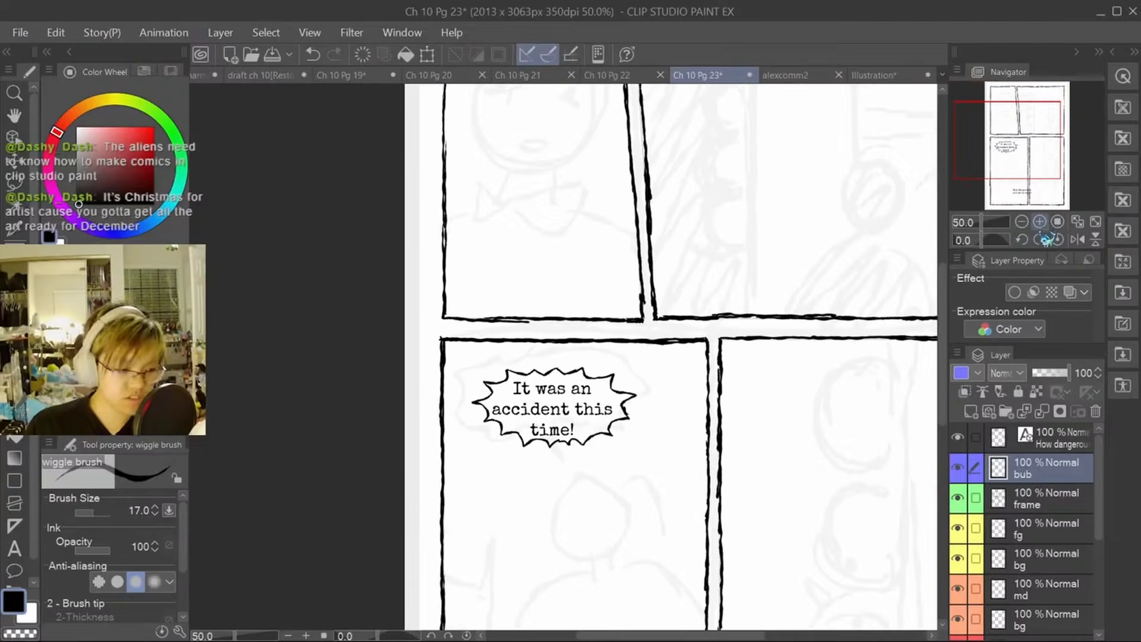
Step: Enlarge the shout bubble slightly and recentre it on its text
key(ctrl+t)
drag(552, 452, 551, 460)
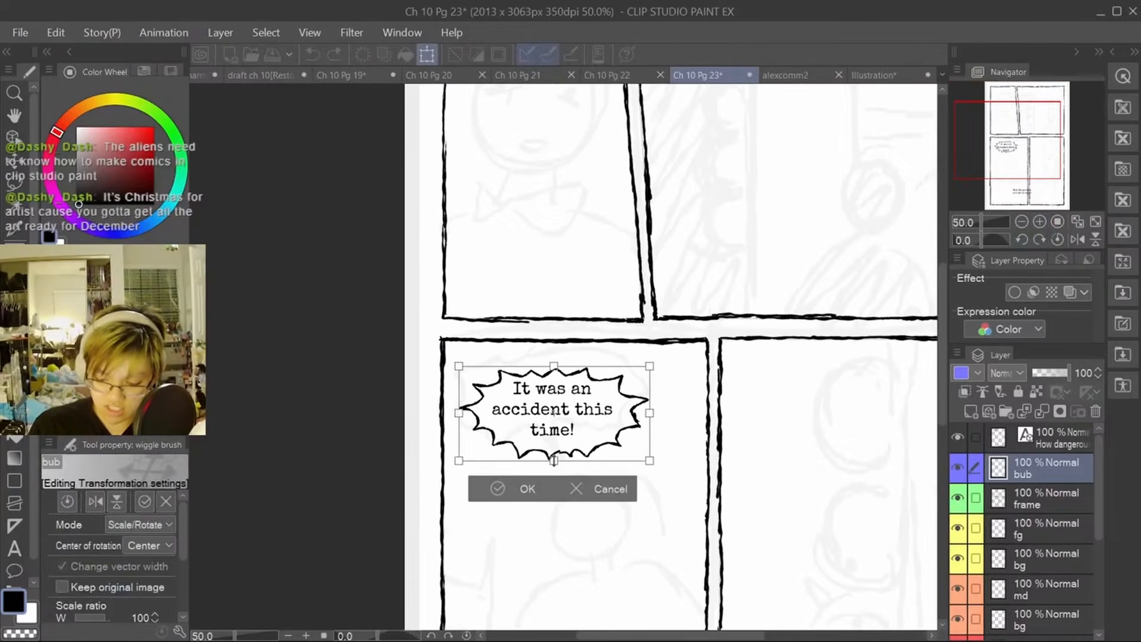
mouse_move(587, 397)
mouse_down()
mouse_move(557, 350)
mouse_move(592, 388)
mouse_up()
click(529, 493)
Step: Add a pointed tail beneath the shout bubble, erasing the outline where it joins and trimming the tail's tip
key(e)
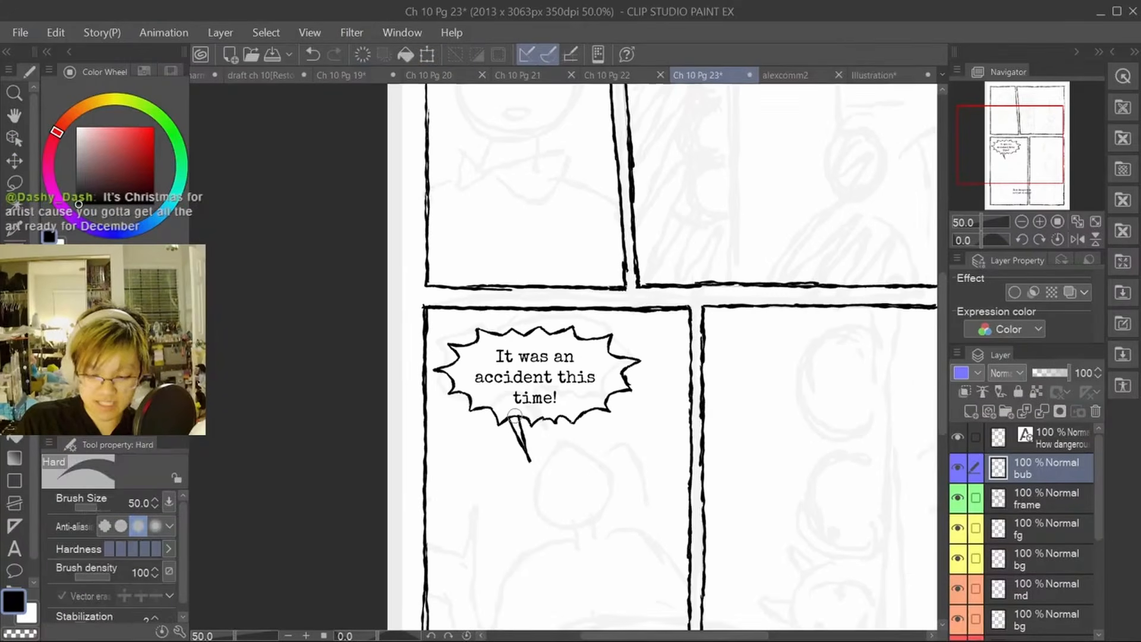
drag(517, 416, 522, 422)
key(p)
drag(743, 461, 726, 470)
key(e)
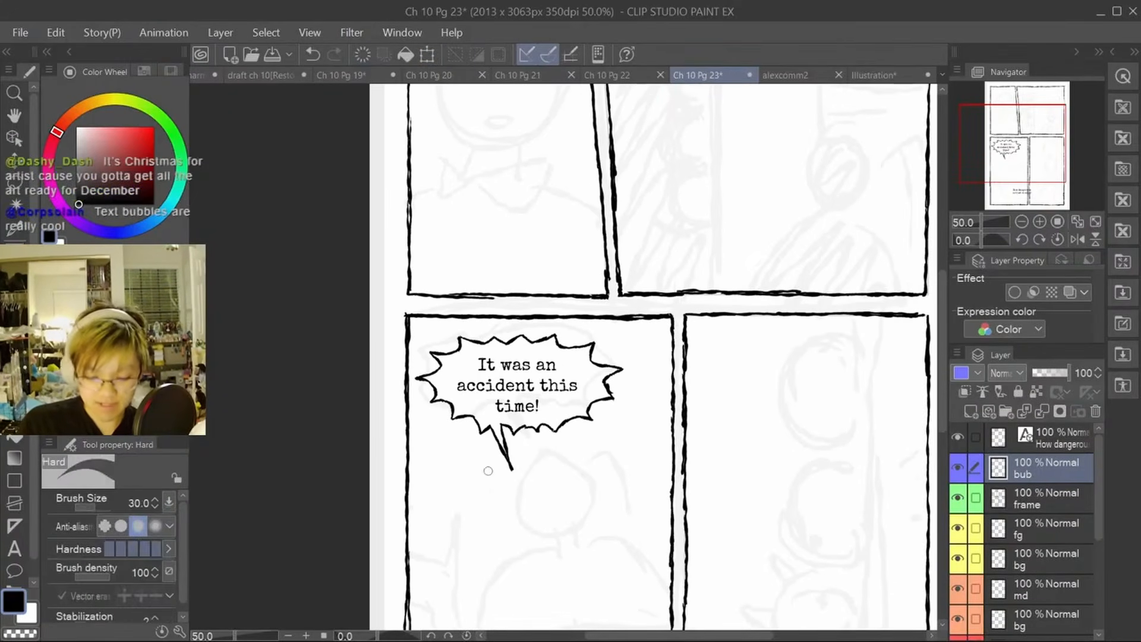
key(p)
key(e)
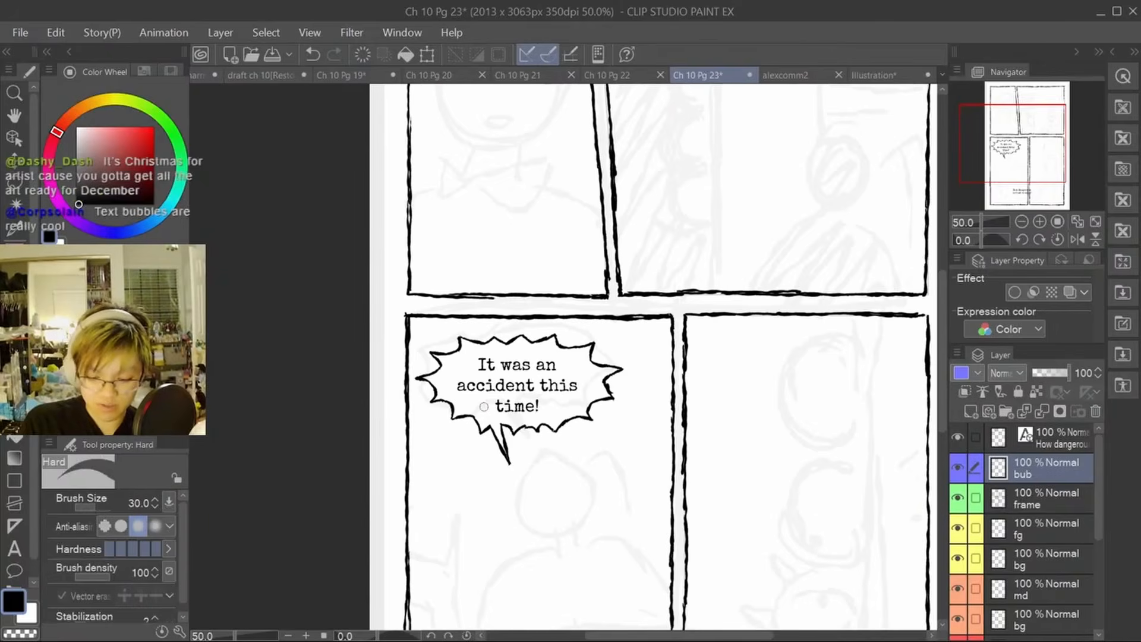
Step: Redraw the jagged outline beside the shout bubble's tail and clean up the joins
key(p)
key(ctrl+z)
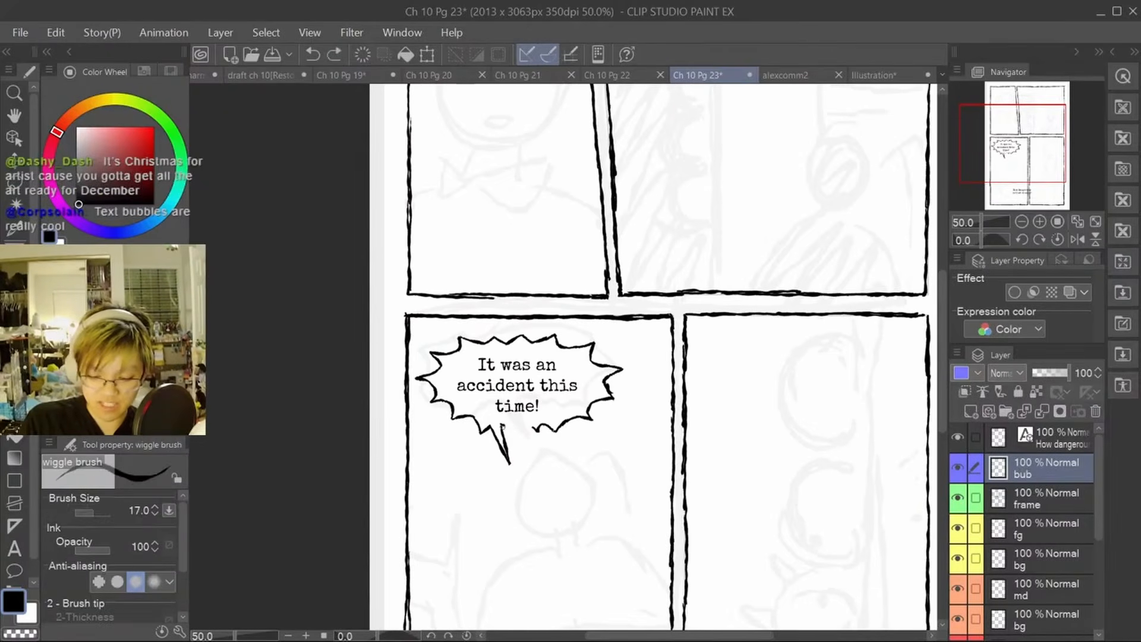
key(p)
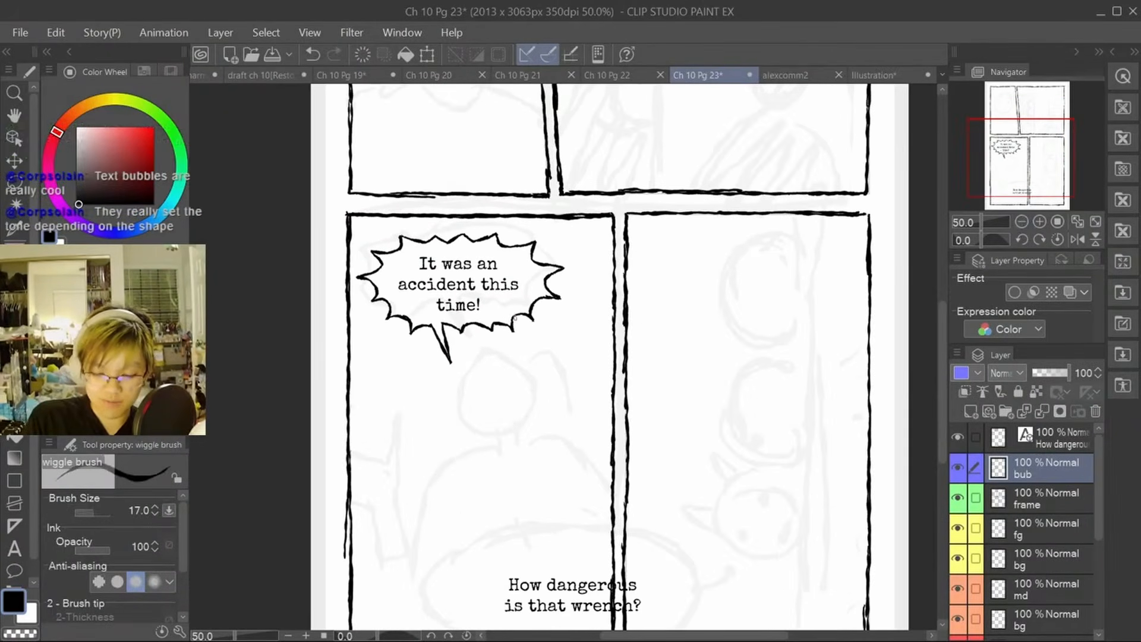
key(ctrl+z)
key(e)
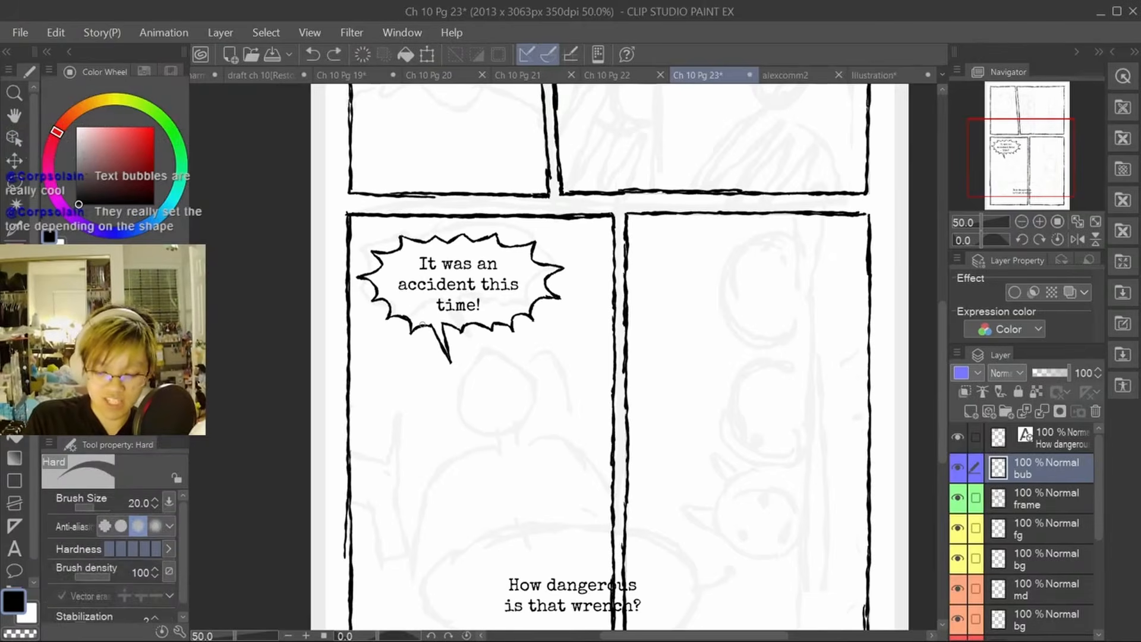
key(p)
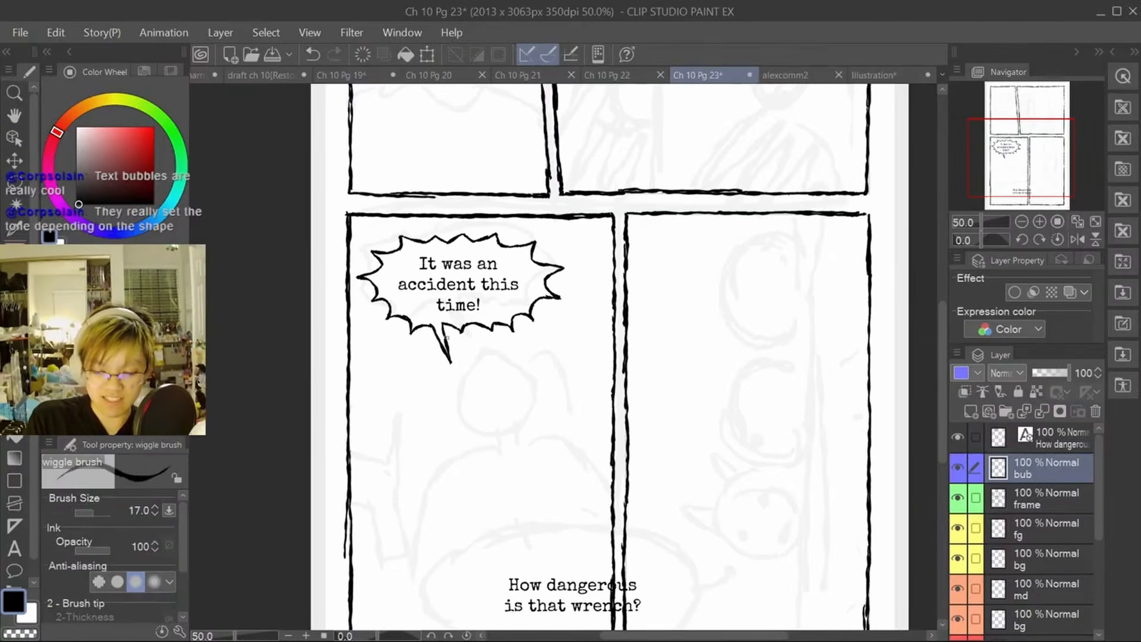
Step: Ink a rounded bubble around "How dangerous is that wrench?" across the panel gutter, with a tail pointing into the lower-right panel
drag(729, 484, 636, 454)
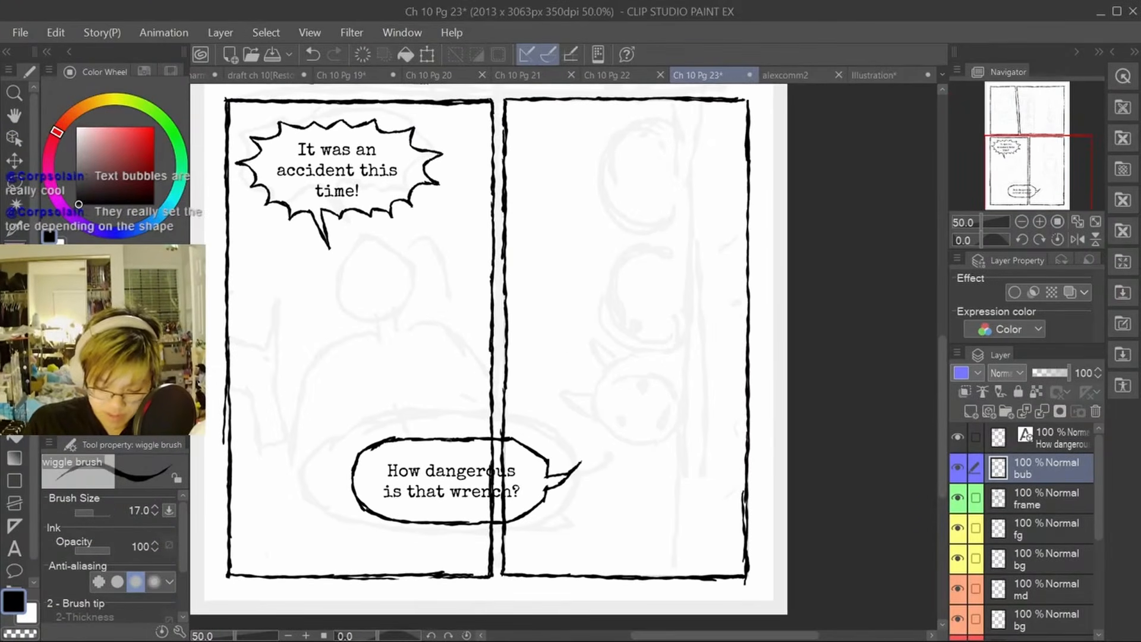
drag(568, 442, 574, 440)
mouse_move(505, 474)
mouse_down()
mouse_move(510, 534)
mouse_move(525, 499)
mouse_move(485, 530)
mouse_move(535, 505)
mouse_move(485, 487)
mouse_up()
key(ctrl+z)
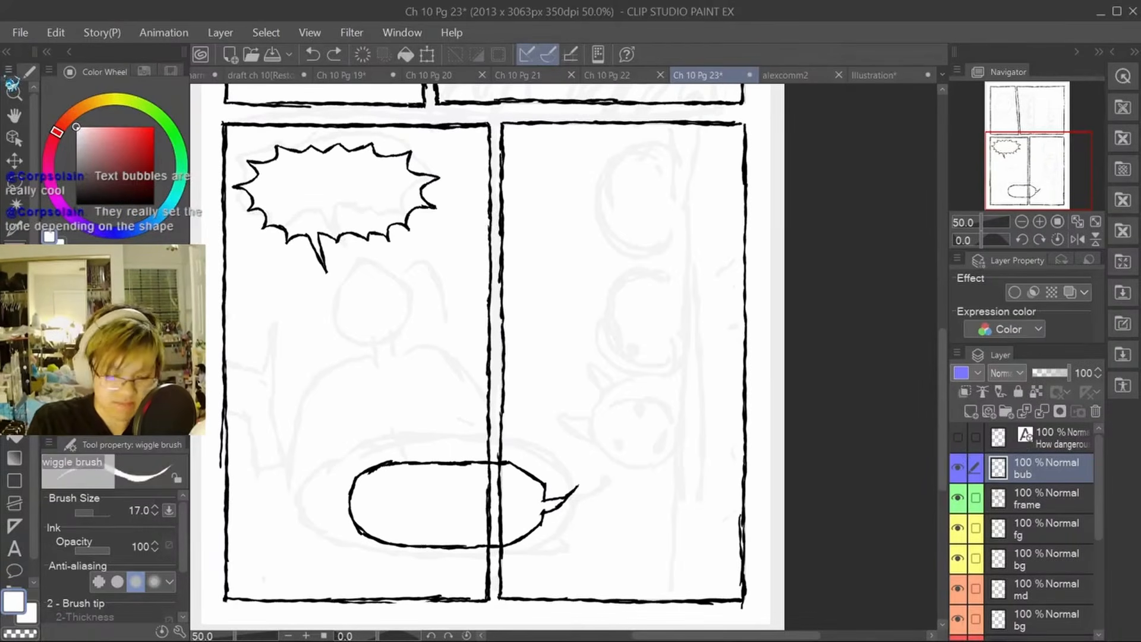
Step: Fill the rounded bubble with white on the bub layer so that it covers the panel borders behind it
key(g)
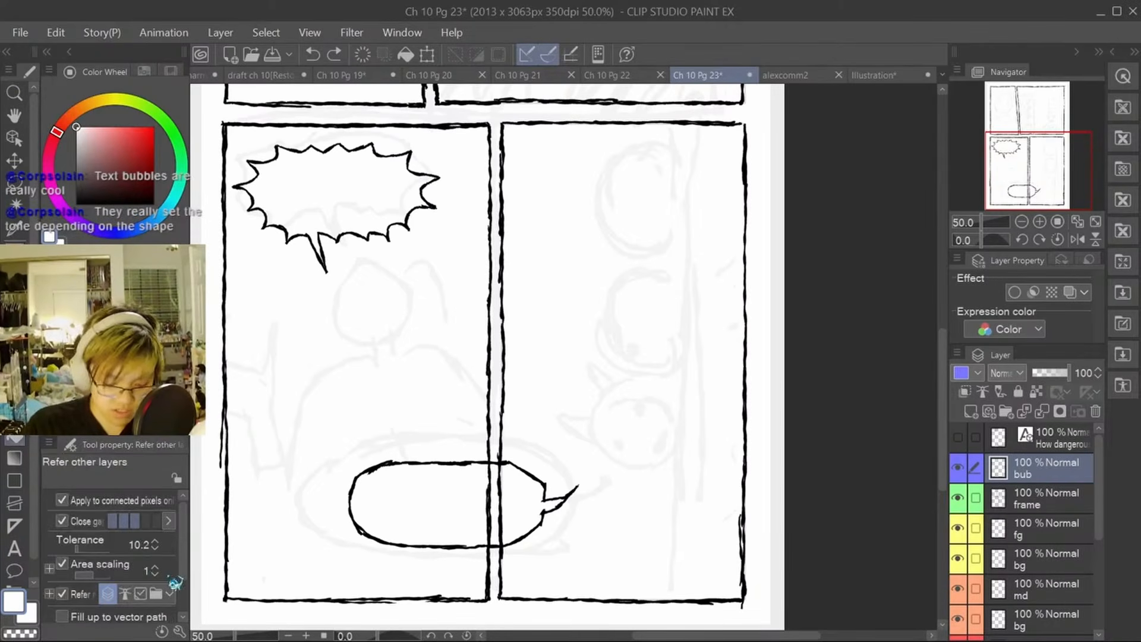
click(407, 484)
key(p)
key(ctrl+z)
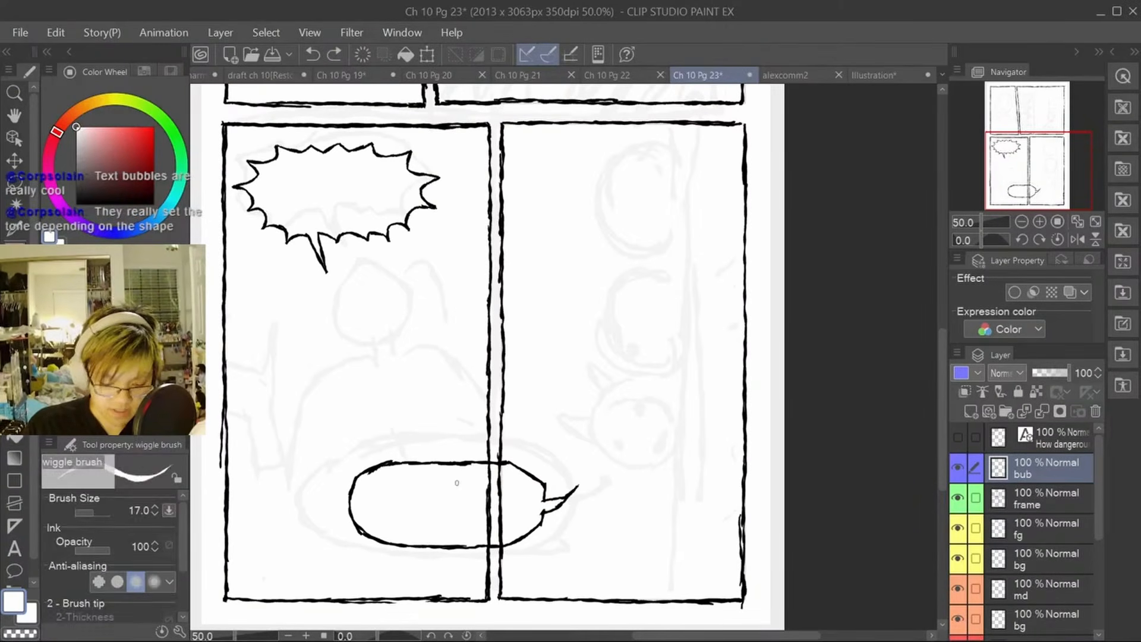
key(g)
key(g)
click(478, 502)
key(p)
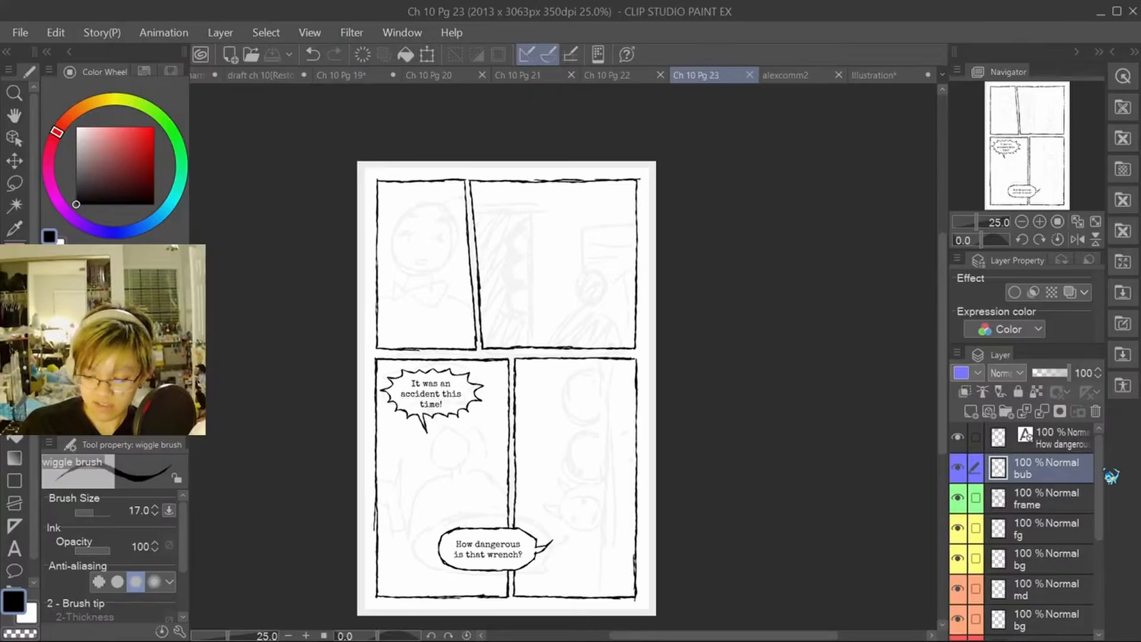
Step: Go through the yellow fg and bg layers below the frame layer
scroll(1090, 502, down, 2)
click(1075, 475)
click(1078, 504)
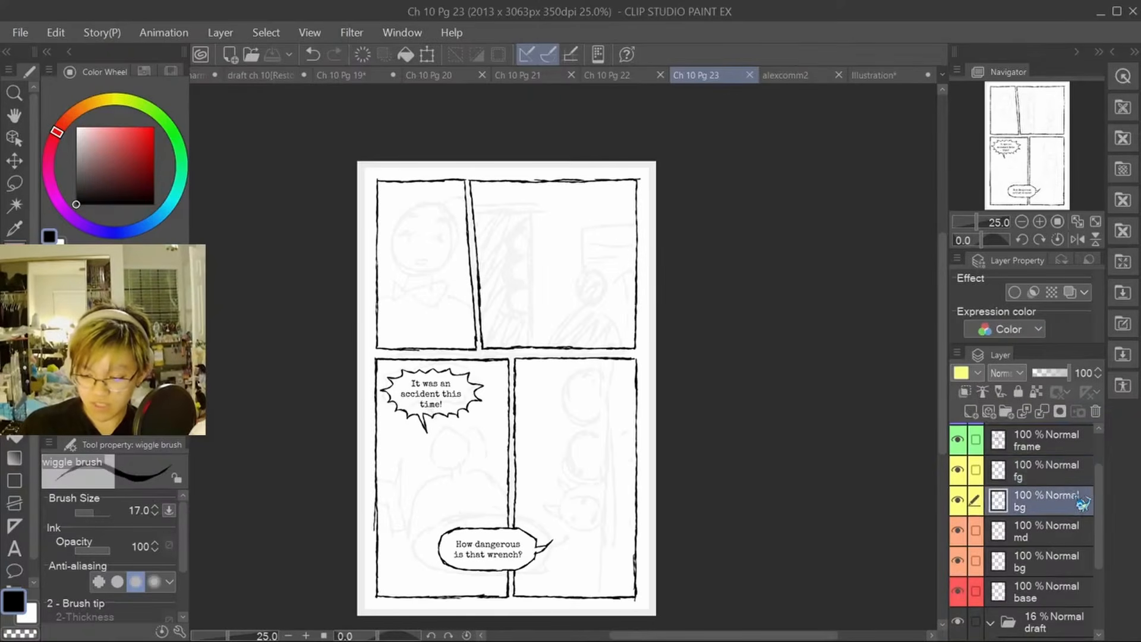
click(1078, 478)
click(1074, 512)
click(1076, 478)
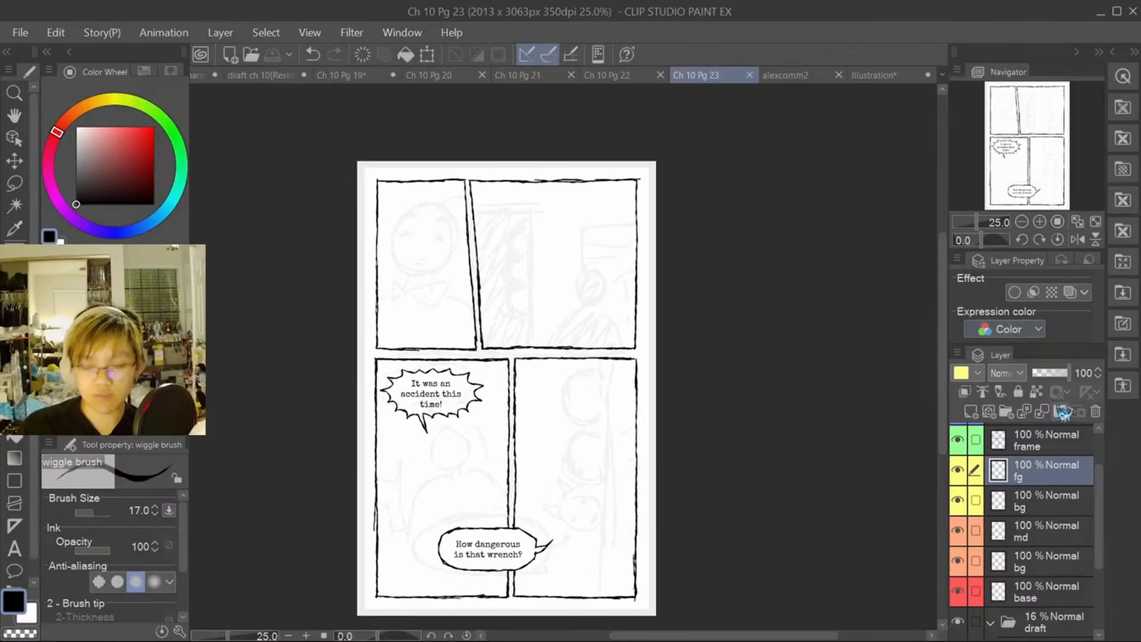
click(1051, 502)
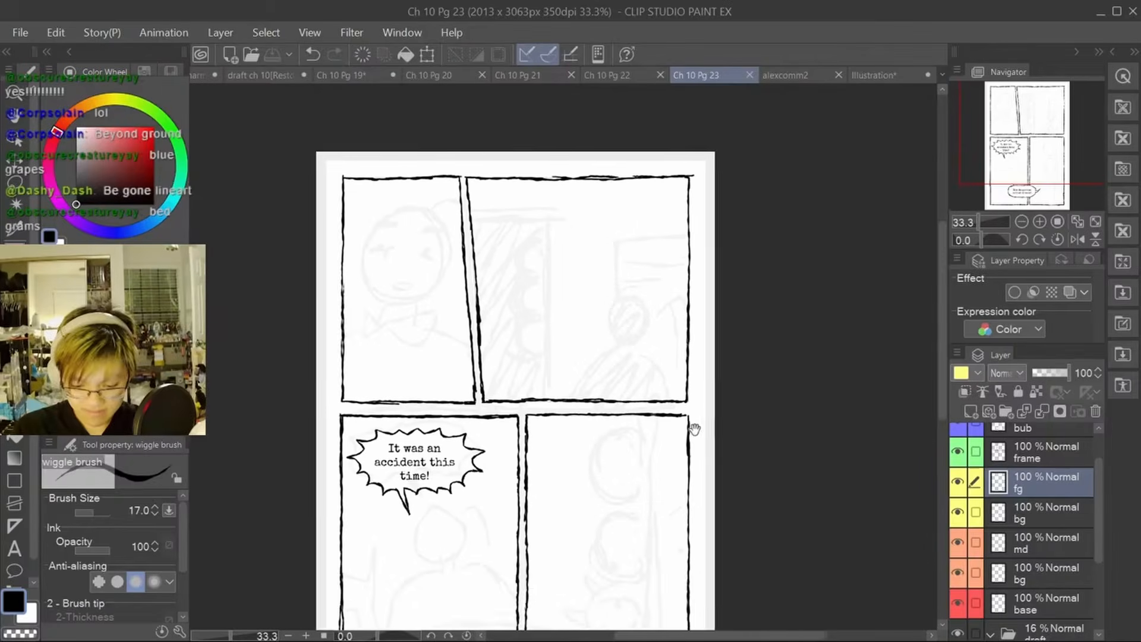
key(ctrl+plus)
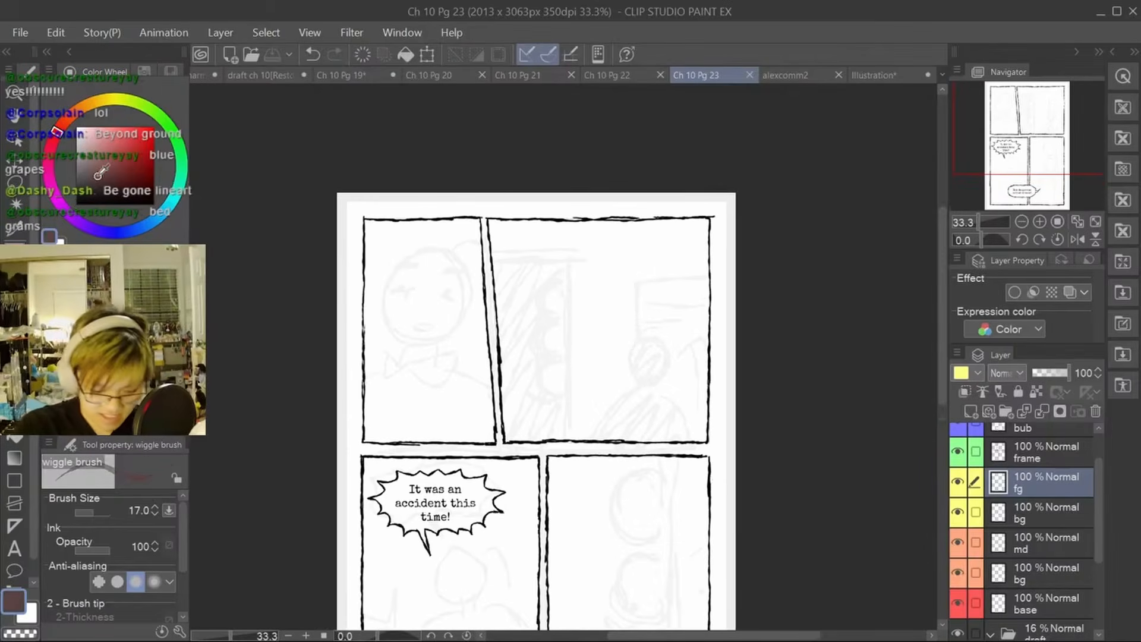
drag(735, 325, 697, 327)
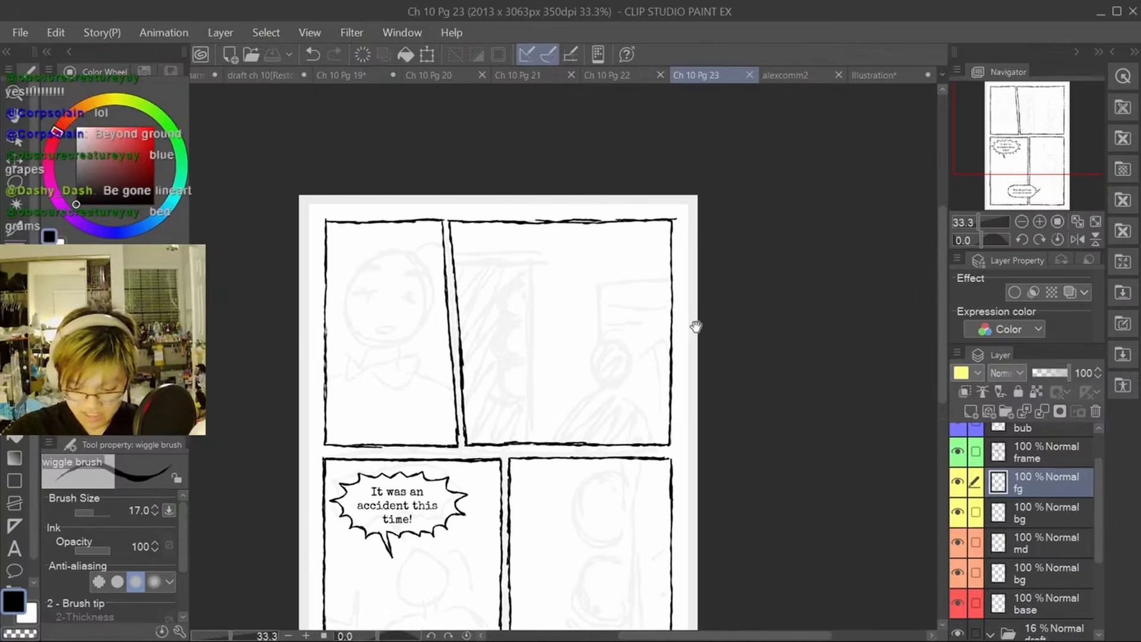
mouse_move(621, 347)
mouse_down()
mouse_move(615, 357)
mouse_move(653, 399)
mouse_up()
key(ctrl+z)
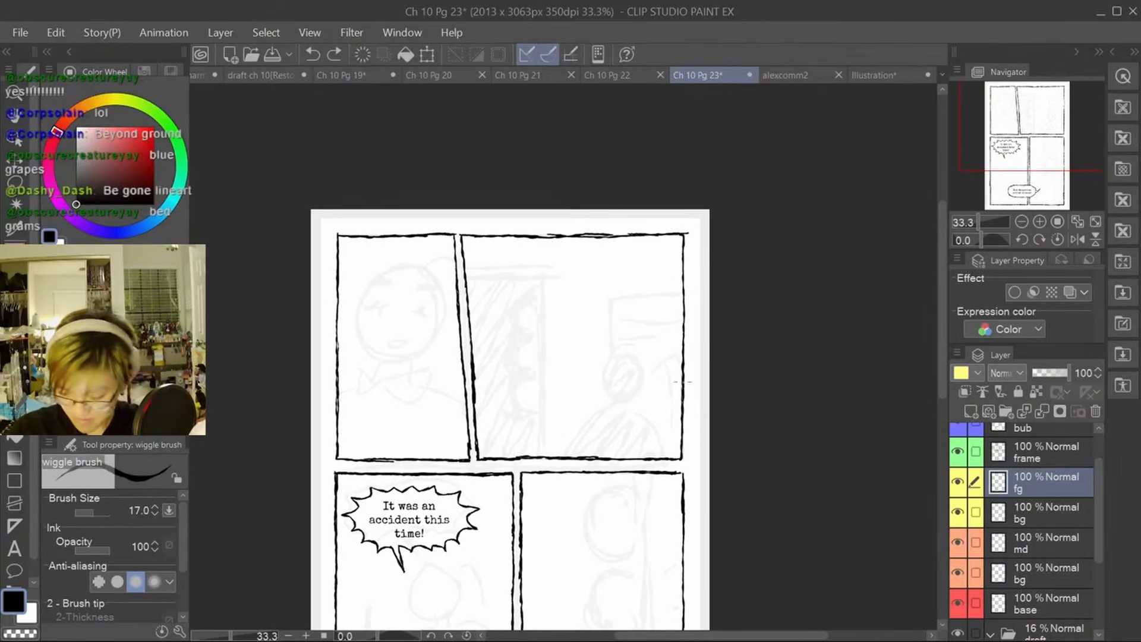
drag(438, 323, 552, 360)
drag(876, 478, 849, 427)
drag(860, 370, 865, 410)
click(1039, 221)
drag(567, 345, 641, 411)
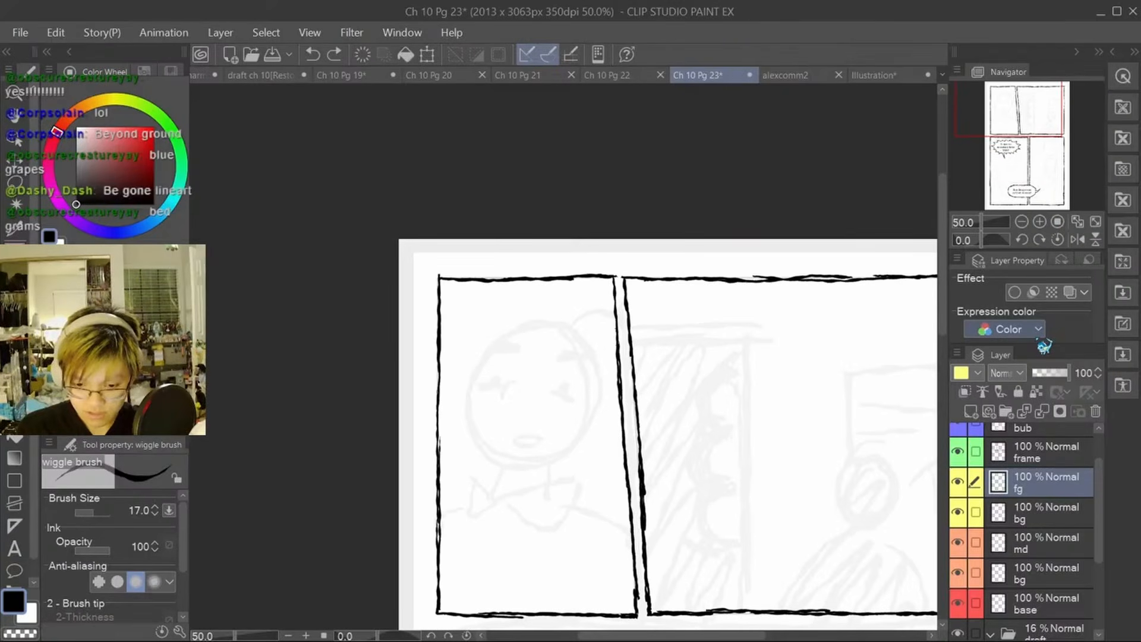
drag(675, 495, 650, 481)
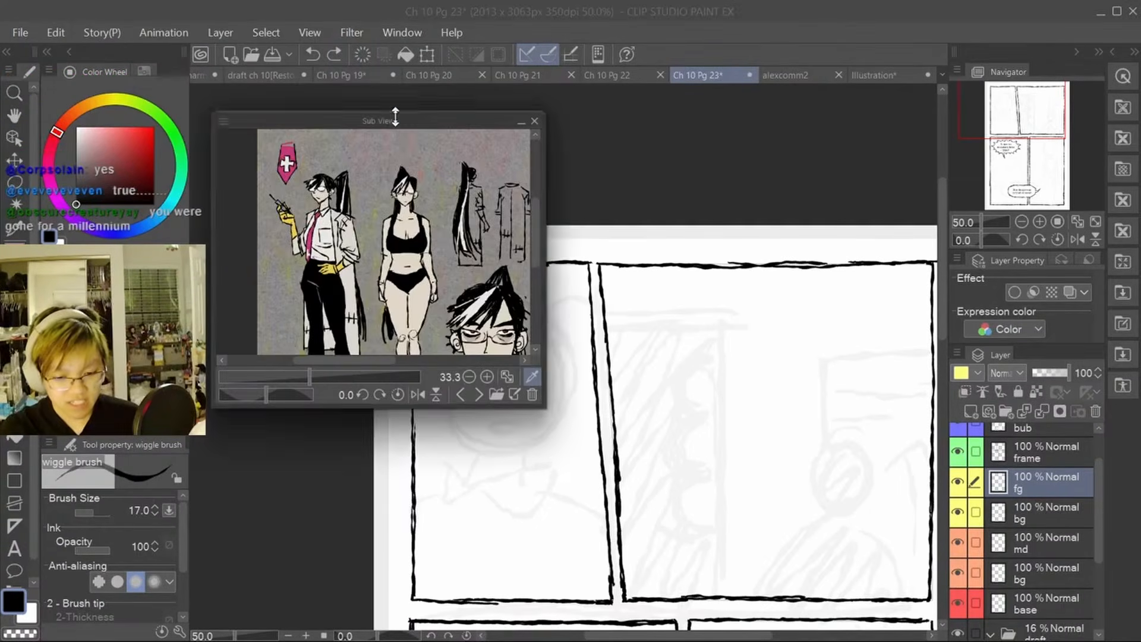
Step: Move the Sub View reference window aside and browse the character sheets to the dark-haired woman in the shirt and tie
drag(394, 114, 364, 103)
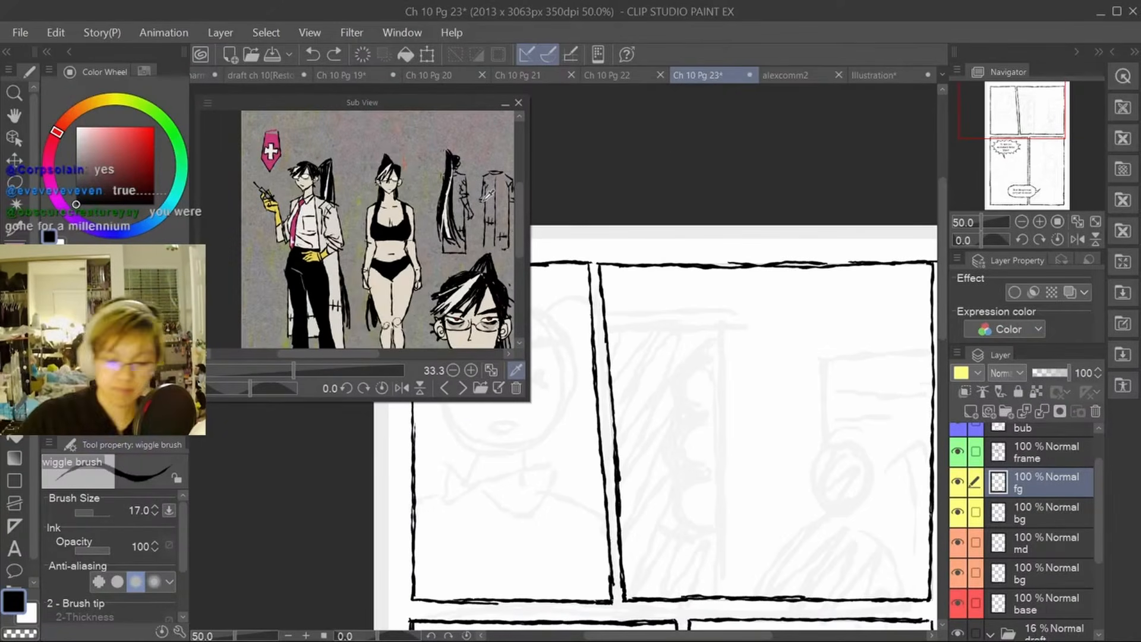
mouse_move(438, 257)
mouse_down()
mouse_move(403, 260)
mouse_move(510, 354)
mouse_move(471, 253)
mouse_move(429, 255)
mouse_move(445, 249)
mouse_up()
click(445, 388)
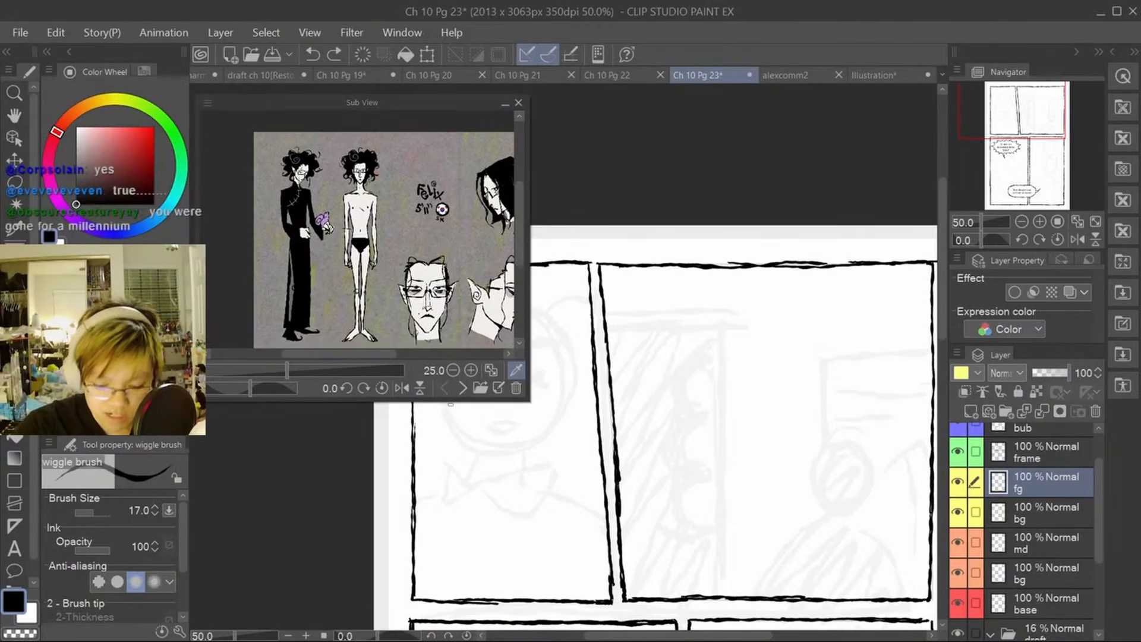
click(463, 388)
drag(383, 271, 448, 301)
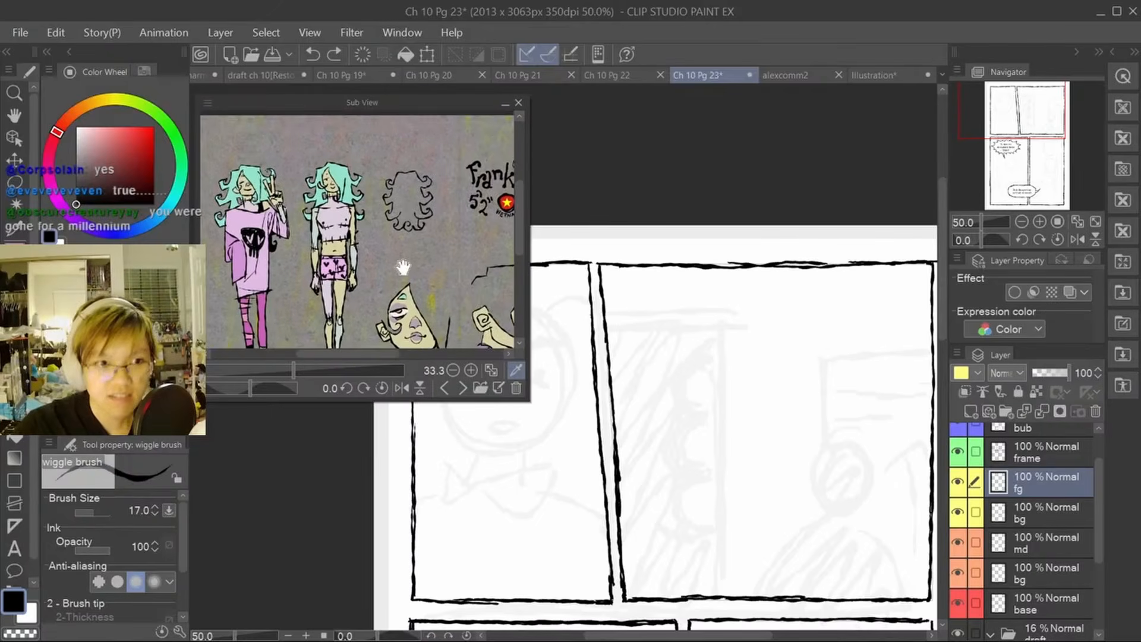
drag(402, 268, 450, 248)
drag(469, 303, 449, 265)
click(463, 388)
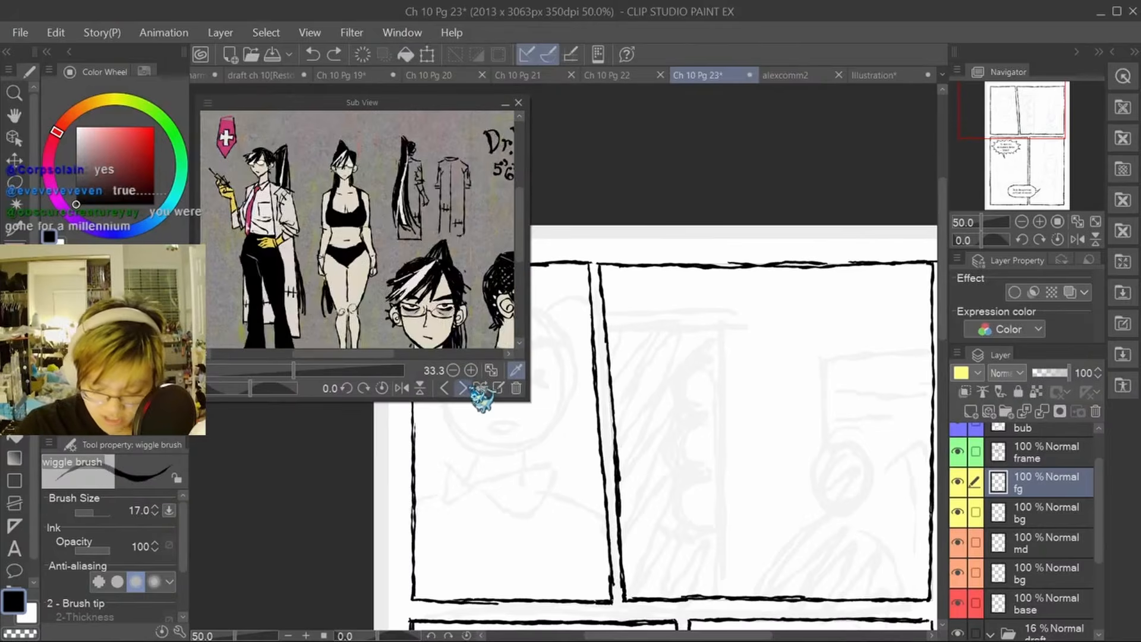
click(463, 388)
click(462, 388)
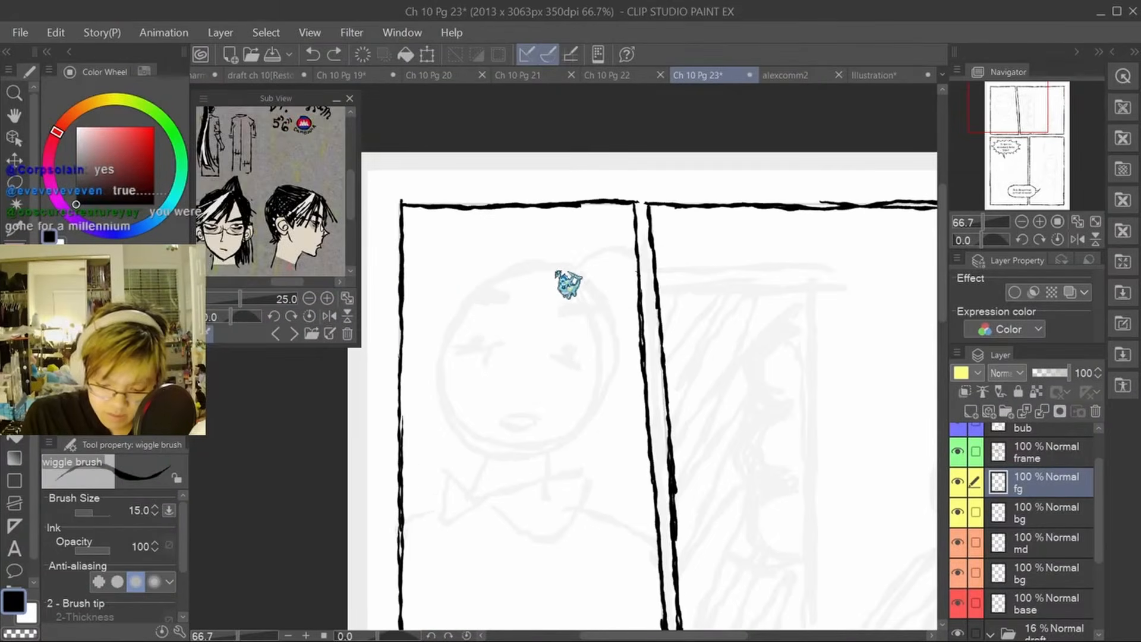
Step: Ink the outline of the character's head over the faint sketch in the upper-left panel with the size 15 wiggle brush
mouse_move(472, 292)
mouse_down()
mouse_move(565, 267)
mouse_move(473, 300)
mouse_up()
key(ctrl+z)
key(ctrl+z)
key(ctrl+z)
drag(553, 266, 455, 313)
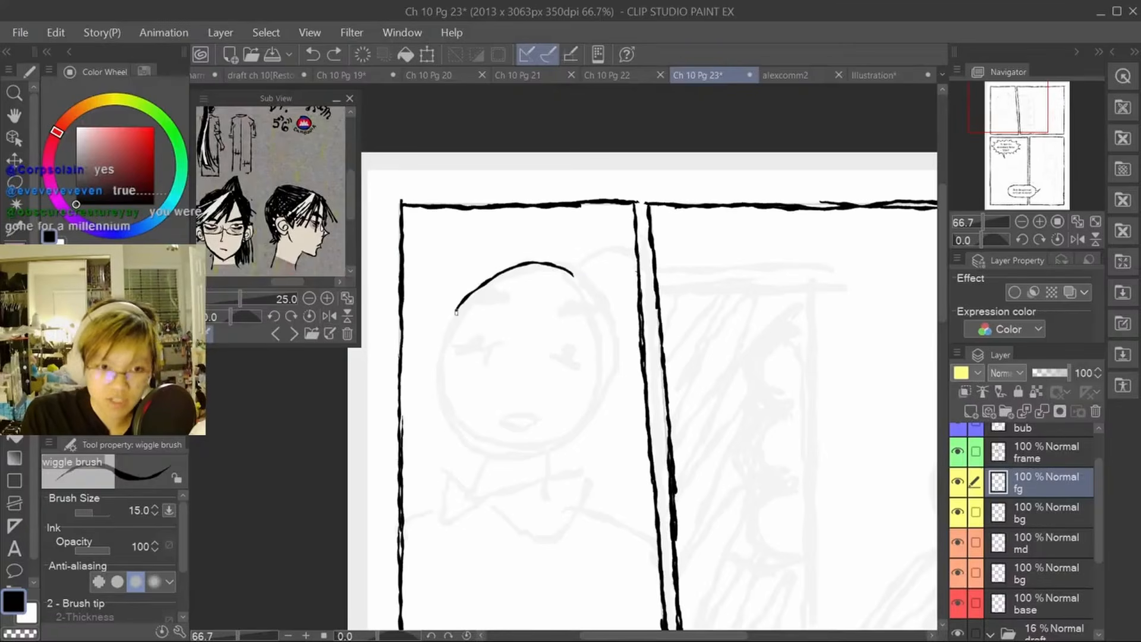
key(ctrl+z)
key(ctrl+z)
drag(564, 270, 466, 311)
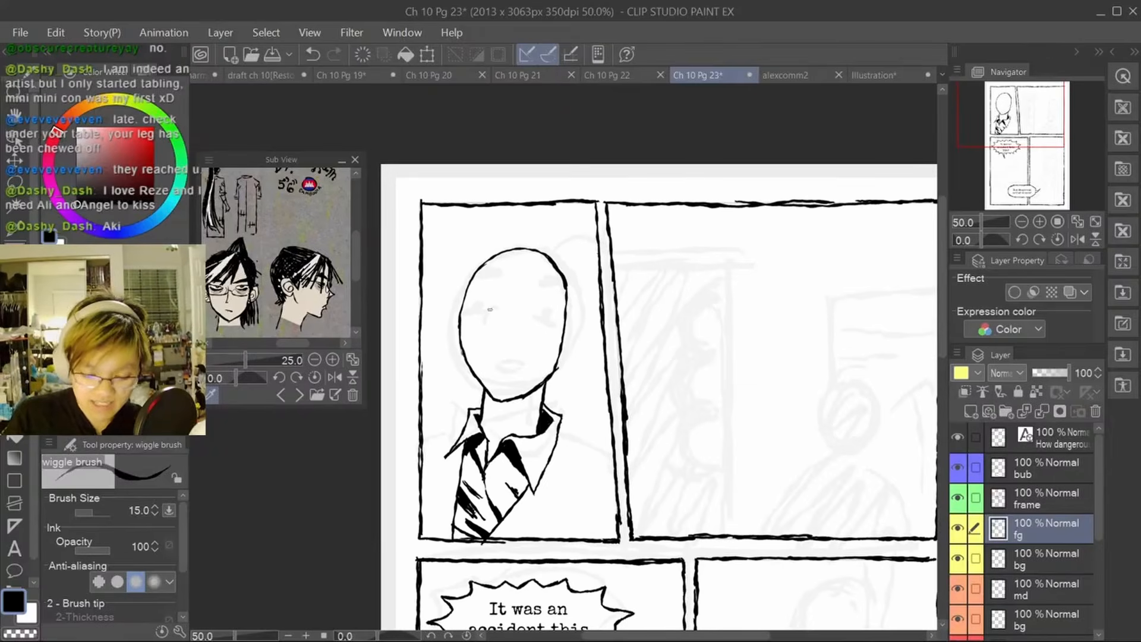
Step: Fill the neck between the chin and the shirt collar with solid black
mouse_move(485, 403)
mouse_down()
mouse_move(525, 436)
mouse_move(537, 431)
mouse_up()
key(ctrl+z)
key(g)
click(531, 411)
key(p)
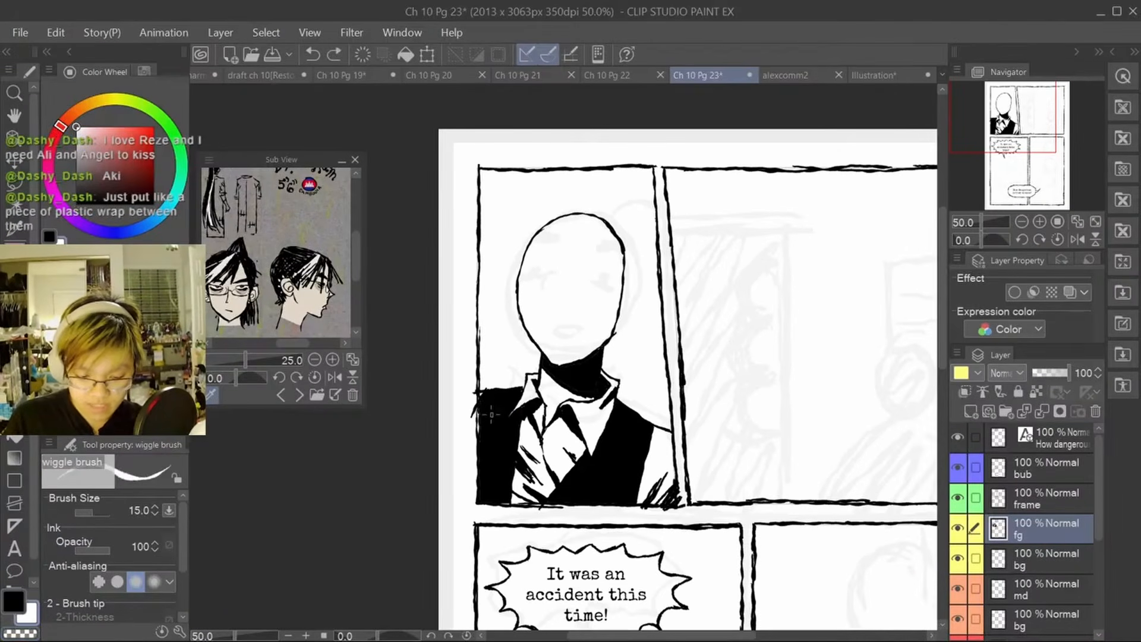
Step: Draw thin white pinstripes along the black vest of the upper-left panel's character
mouse_move(490, 392)
mouse_down()
mouse_move(473, 426)
mouse_move(491, 392)
mouse_move(500, 416)
mouse_up()
key(ctrl+z)
drag(504, 410, 480, 469)
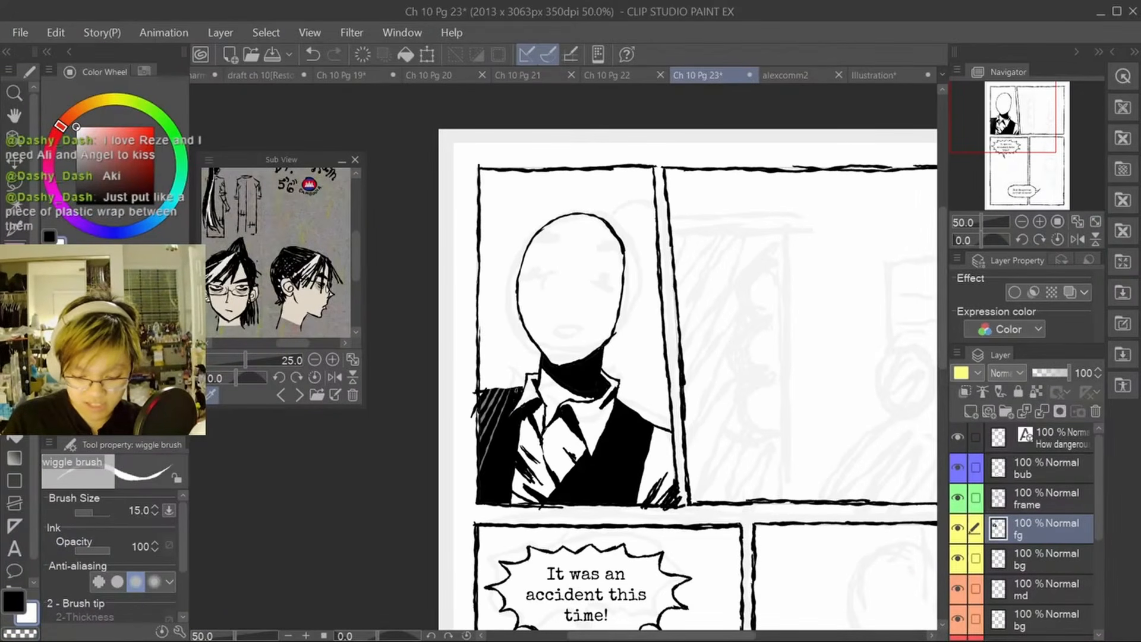
mouse_move(529, 425)
mouse_down()
mouse_move(481, 496)
mouse_move(502, 468)
mouse_up()
key(ctrl+z)
drag(507, 462, 490, 502)
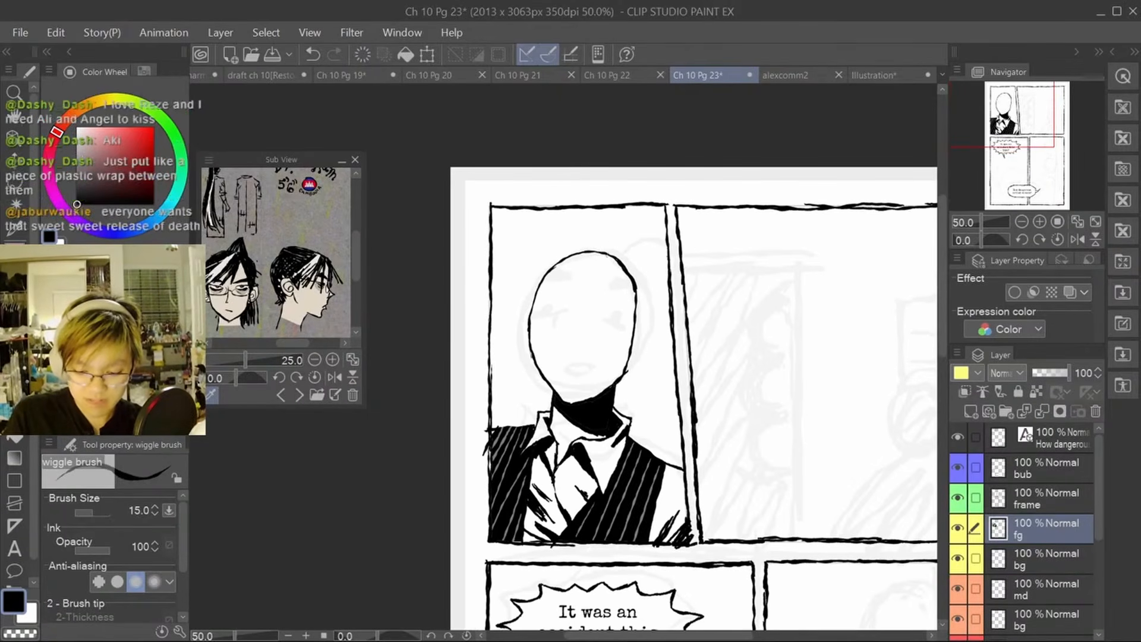
Step: Ink the character's swept fringe with spiky strands flaring out past the side of the forehead
drag(600, 259, 523, 325)
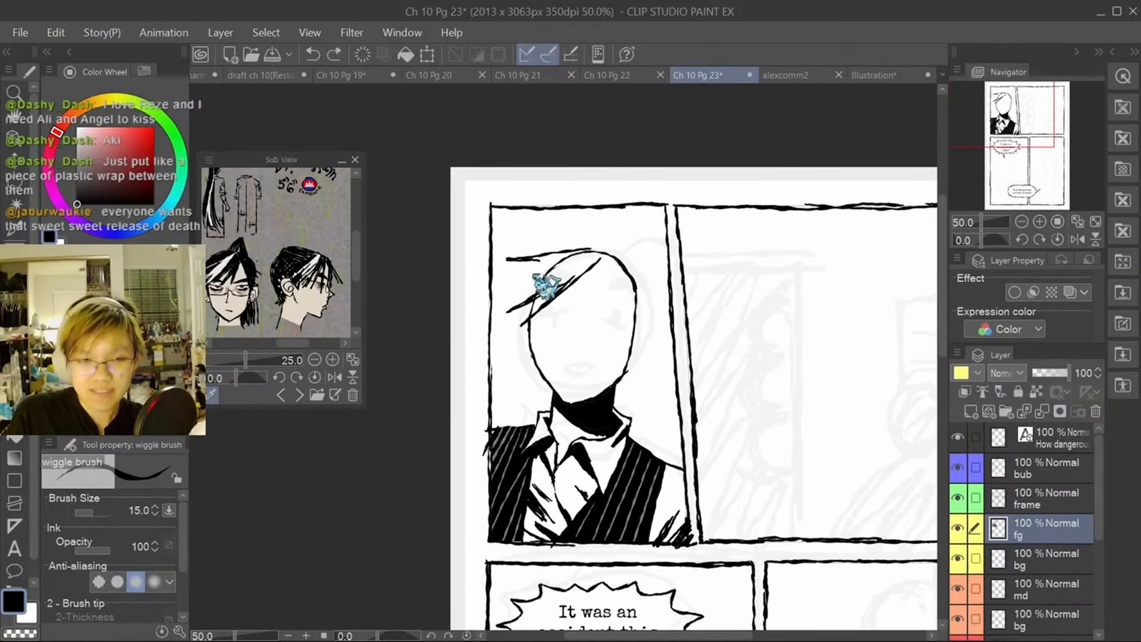
mouse_move(543, 259)
mouse_down()
mouse_move(491, 280)
mouse_move(517, 270)
mouse_move(557, 293)
mouse_up()
key(ctrl+z)
key(ctrl+z)
drag(541, 259, 492, 278)
mouse_move(493, 278)
mouse_down()
mouse_move(539, 274)
mouse_move(486, 305)
mouse_up()
key(ctrl+z)
mouse_move(533, 274)
mouse_down()
mouse_move(498, 294)
mouse_move(508, 310)
mouse_up()
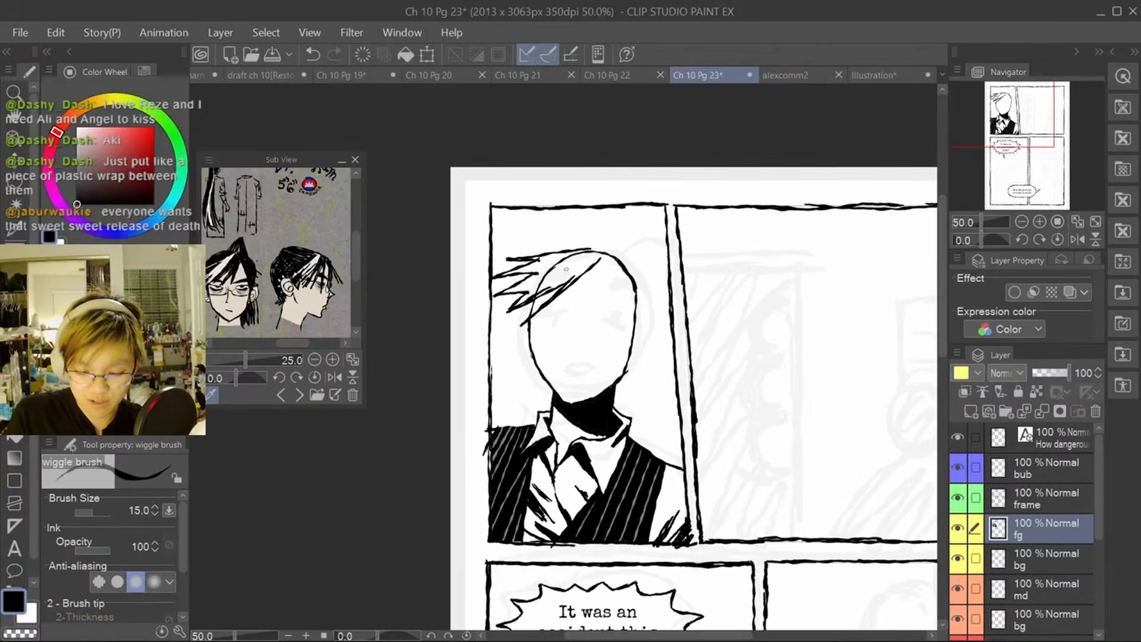
Step: Erase the head outline behind the fringe and rework the hair lines around the crown and parting
key(e)
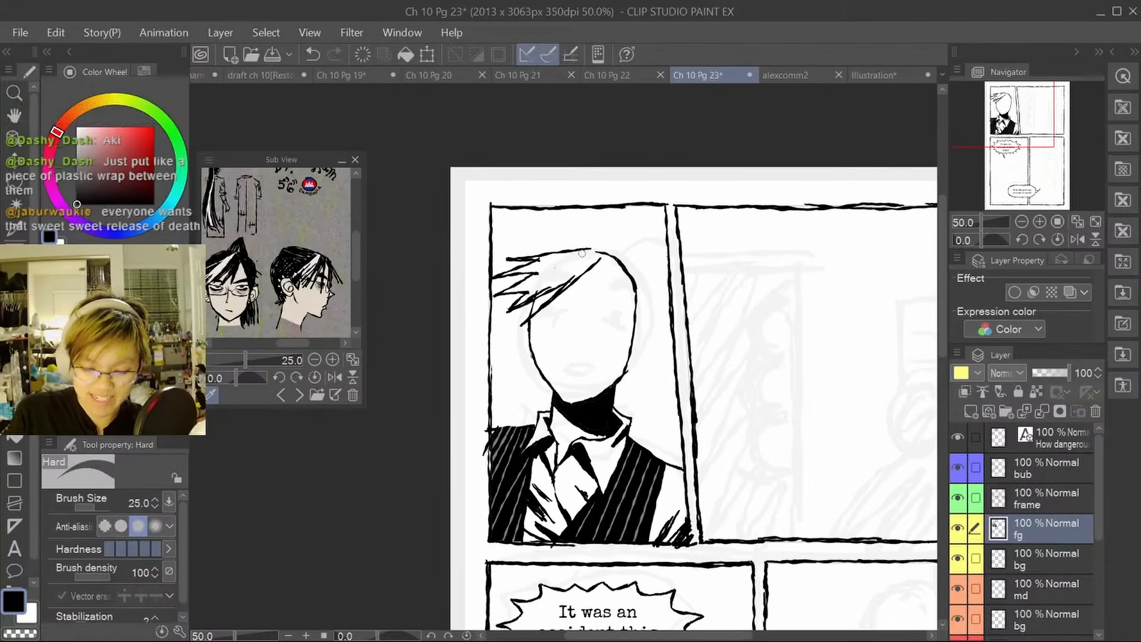
key(p)
drag(620, 249, 592, 273)
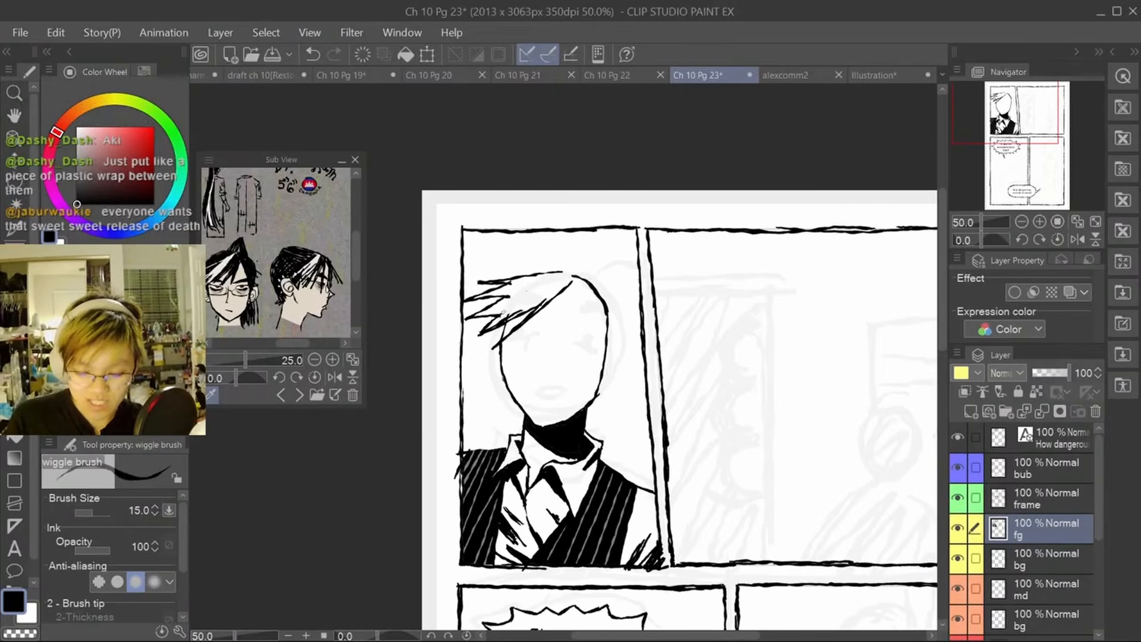
key(ctrl+z)
mouse_move(503, 313)
mouse_down()
mouse_move(559, 282)
mouse_move(552, 268)
mouse_up()
key(ctrl+z)
key(ctrl+z)
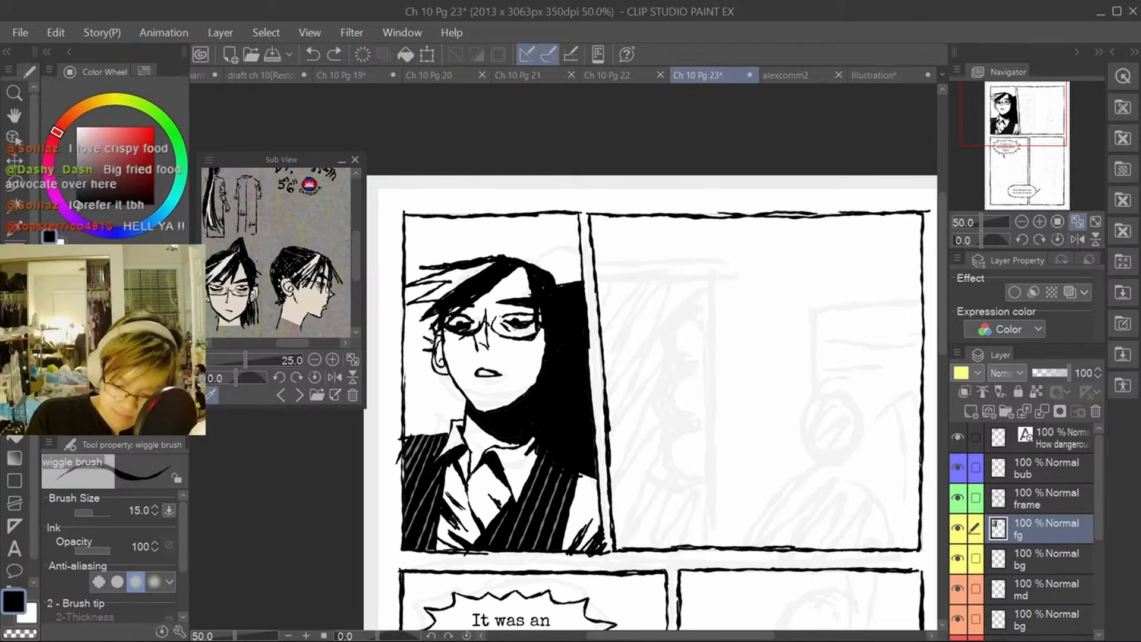
Step: Refine the lines under the character's eyes and erase stray ink around the bridge of the glasses
drag(506, 326, 530, 332)
key(ctrl+z)
key(ctrl+z)
key(ctrl+z)
drag(446, 332, 467, 339)
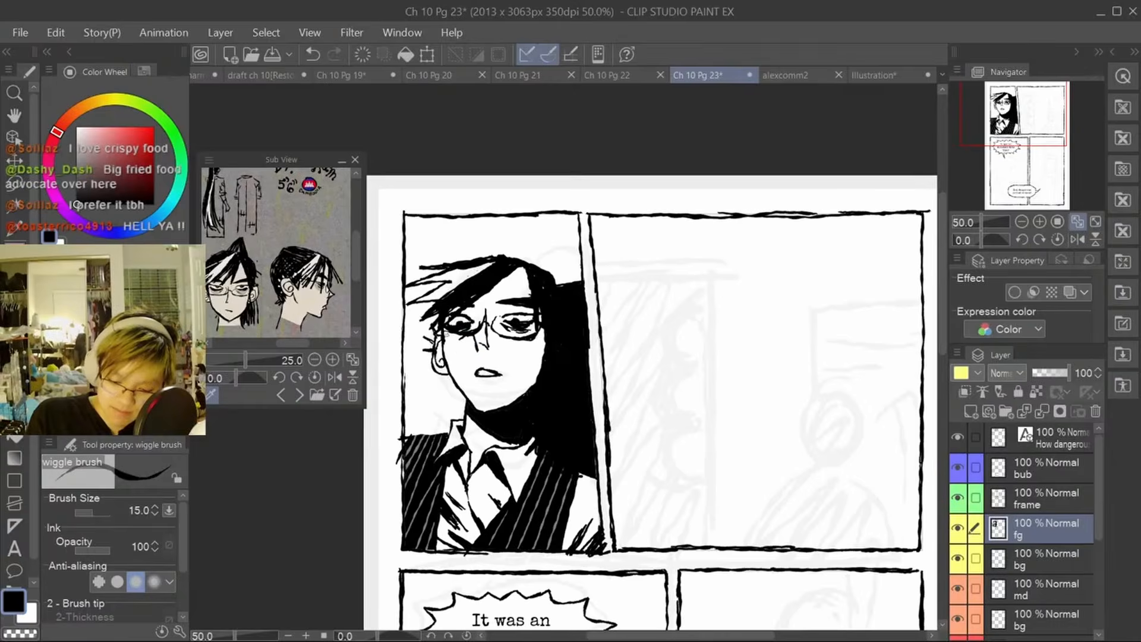
drag(607, 269, 554, 289)
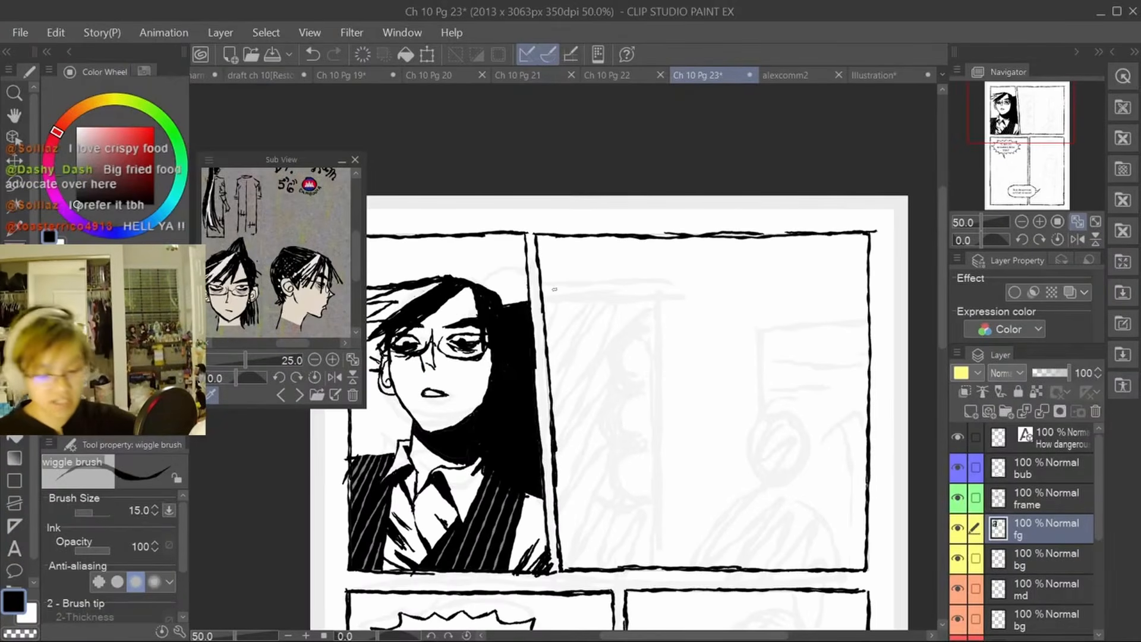
key(e)
drag(425, 318, 425, 332)
key(p)
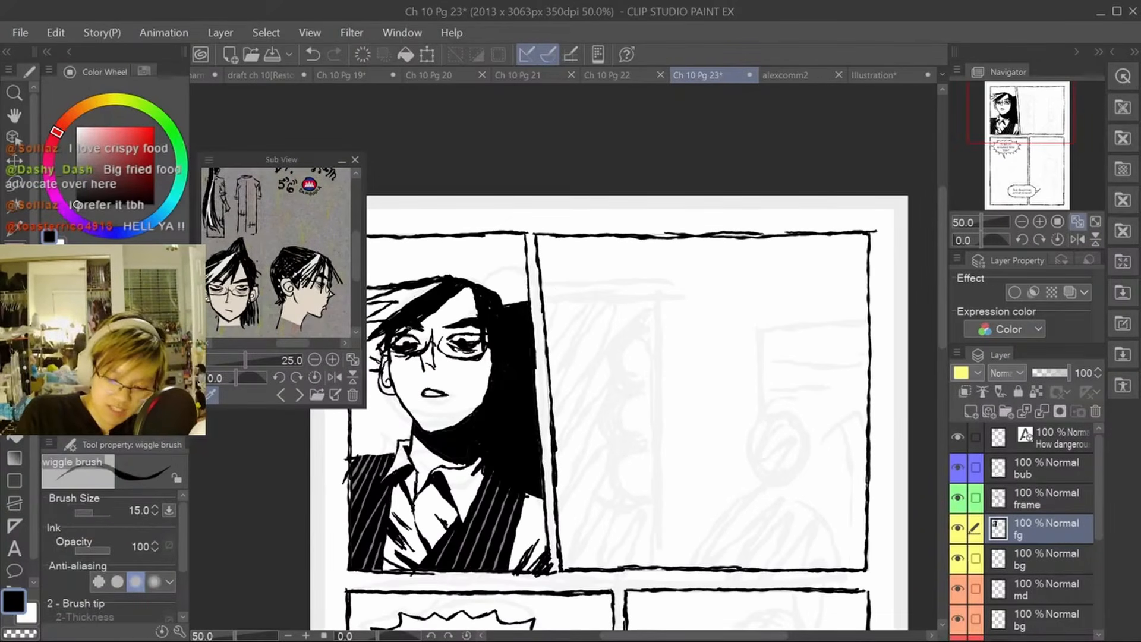
key(e)
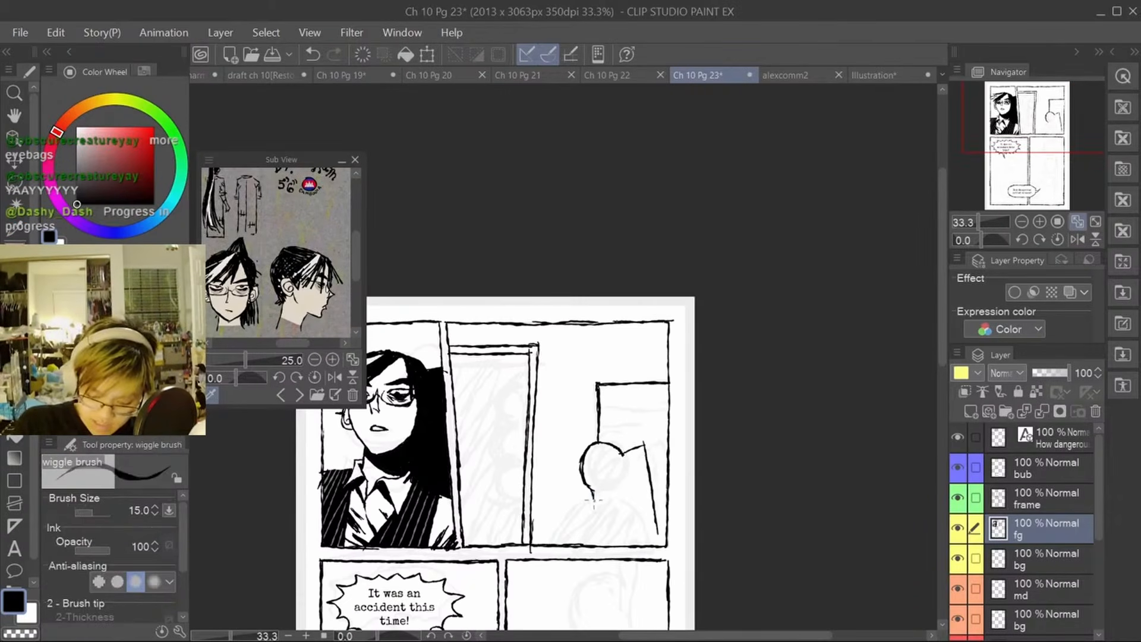
Step: Ink the neck and sloping shoulder of the ponytailed figure seen from behind in the upper-right panel
key(ctrl+z)
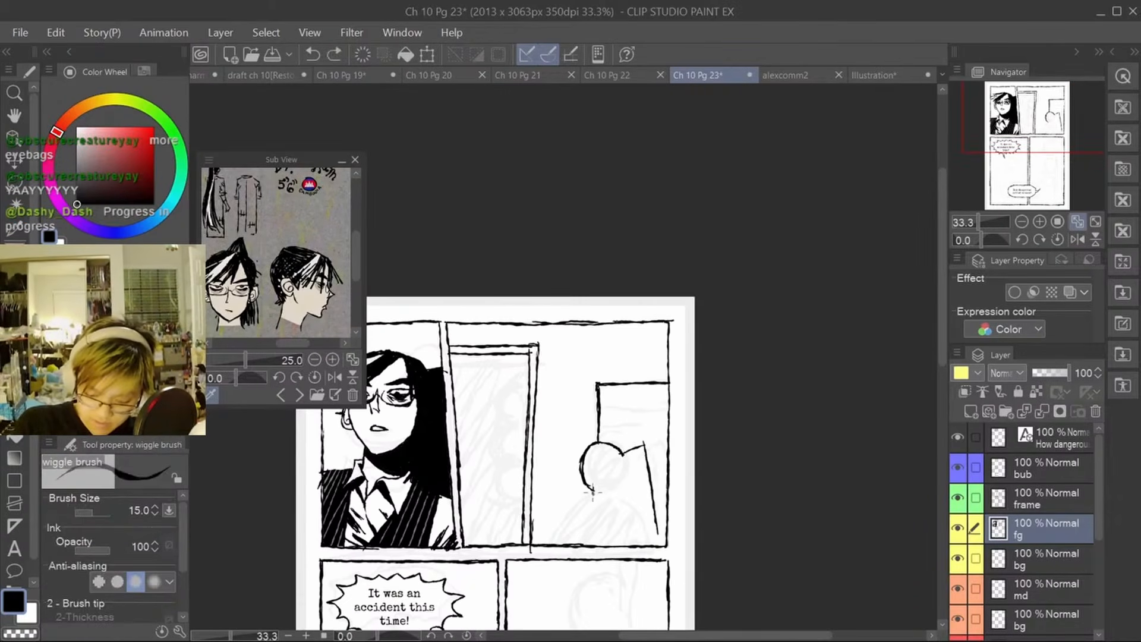
drag(585, 482, 594, 493)
mouse_move(593, 495)
mouse_down()
mouse_move(560, 512)
mouse_move(587, 498)
mouse_move(555, 536)
mouse_up()
key(ctrl+z)
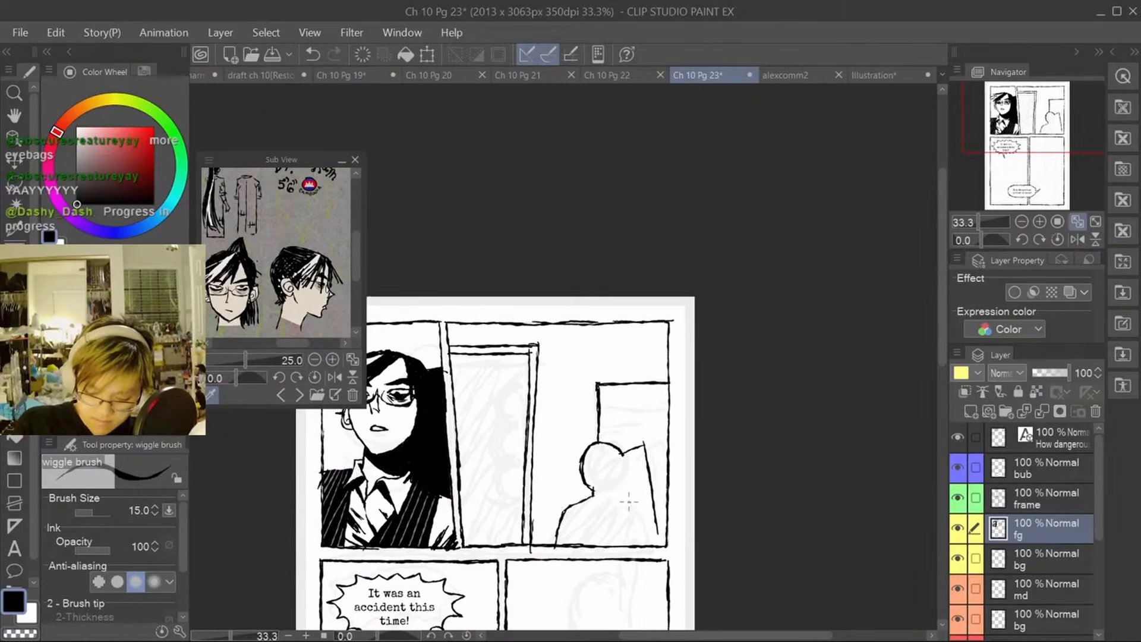
drag(718, 446, 766, 410)
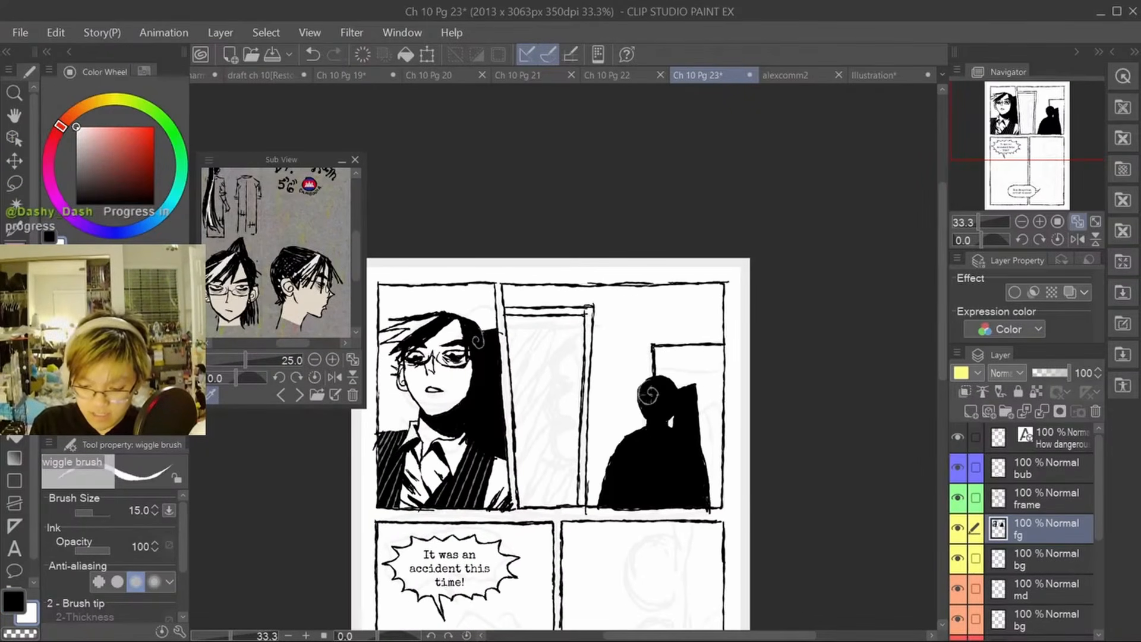
Step: Ink a doubled bookcase frame and a shelf edge behind the black silhouette in the upper-right panel
key(x)
drag(724, 421, 703, 425)
drag(637, 355, 637, 379)
drag(636, 357, 702, 354)
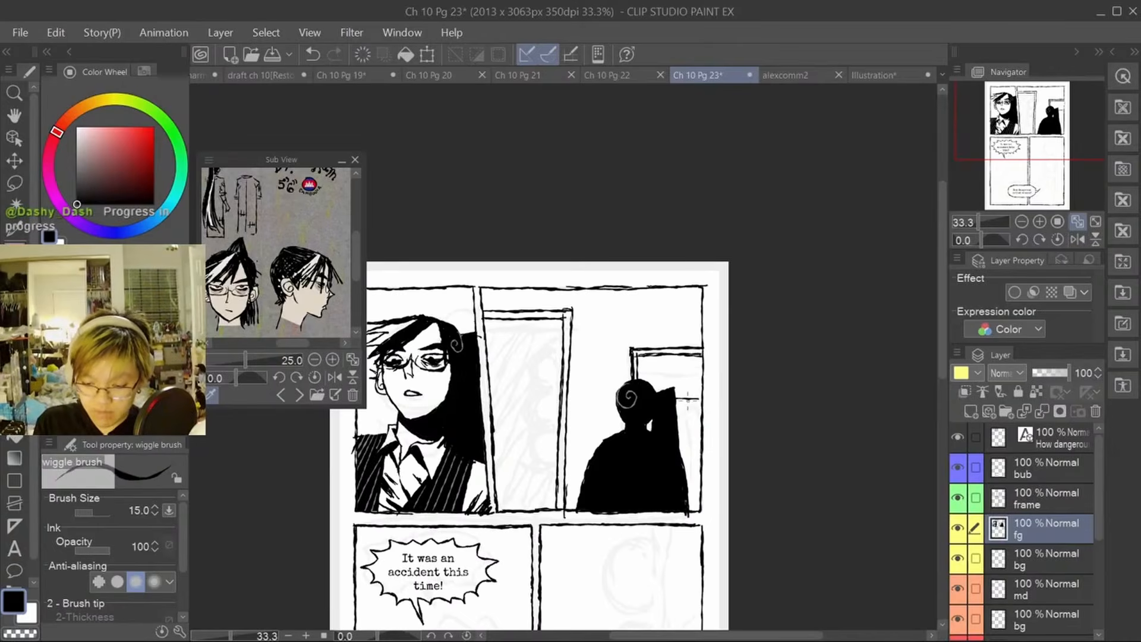
key(ctrl+z)
drag(676, 400, 712, 400)
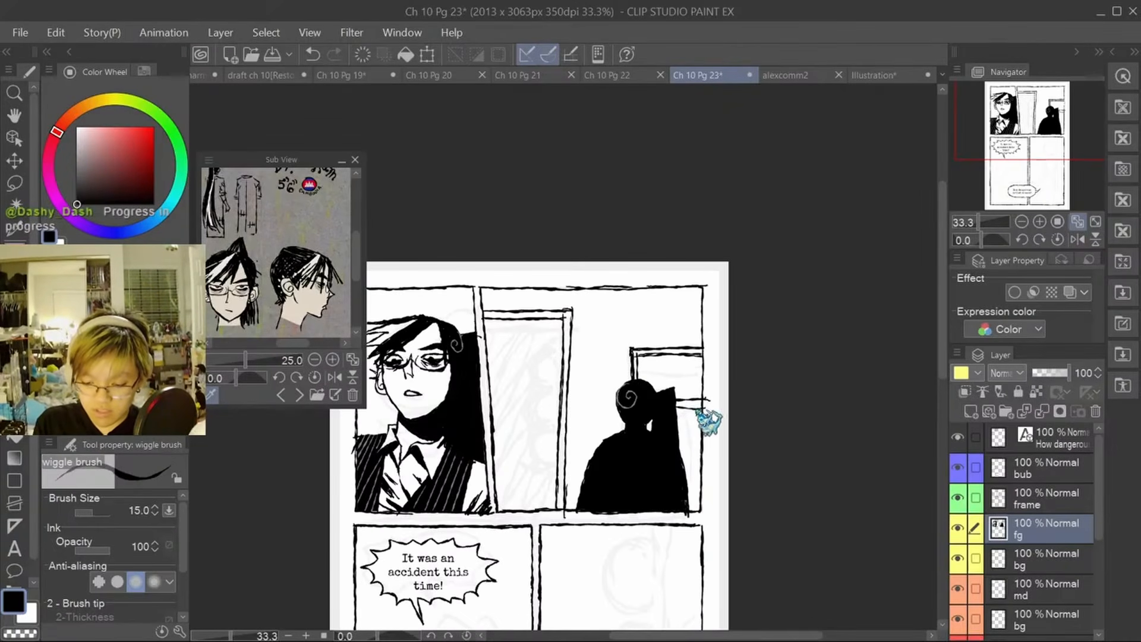
Step: Ink the bookcase details beside the silhouette, reworking the strokes along the panel's outer border
key(e)
key(p)
mouse_move(711, 392)
mouse_down()
mouse_move(686, 441)
mouse_move(705, 441)
mouse_move(704, 493)
mouse_up()
key(ctrl+z)
key(ctrl+z)
key(ctrl+z)
key(ctrl+z)
key(ctrl+z)
key(ctrl+z)
key(ctrl+z)
key(ctrl+z)
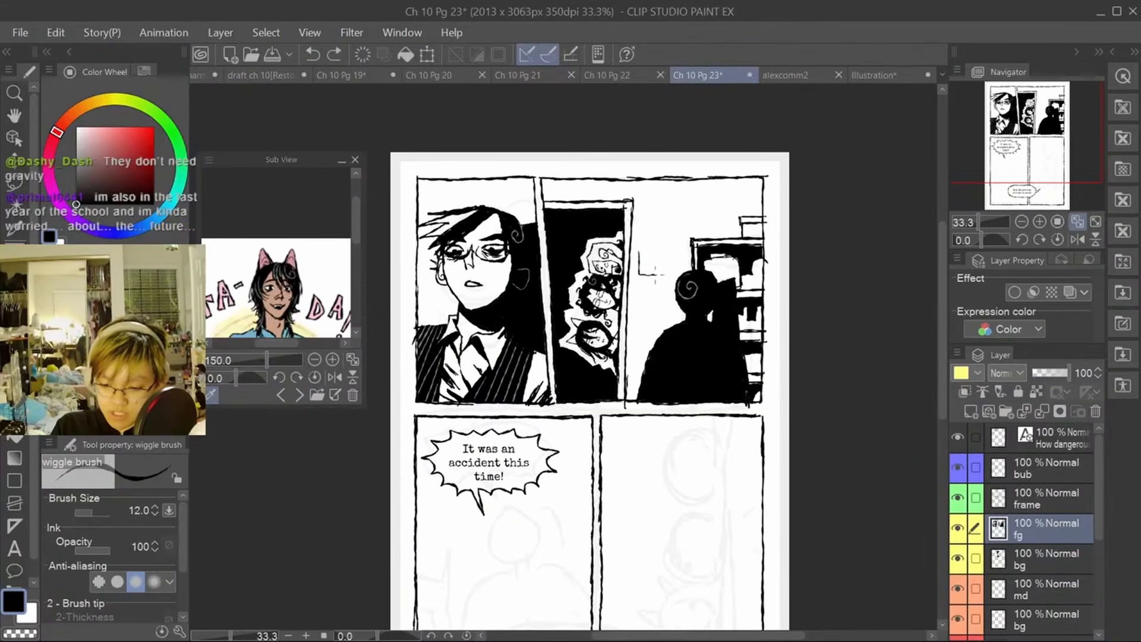
Step: Ink a small light switch plate on the wall between the doorway and the silhouette with the size 12 brush
mouse_move(639, 250)
mouse_down()
mouse_move(656, 251)
mouse_move(643, 275)
mouse_up()
key(ctrl+z)
key(ctrl+z)
key(ctrl+z)
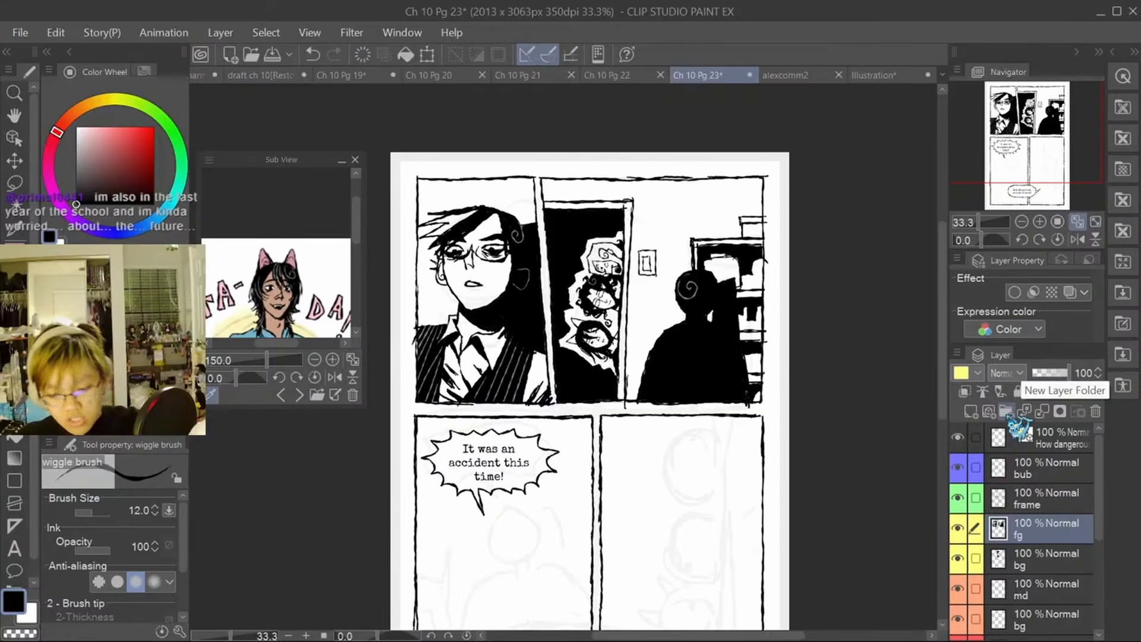
key(ctrl+z)
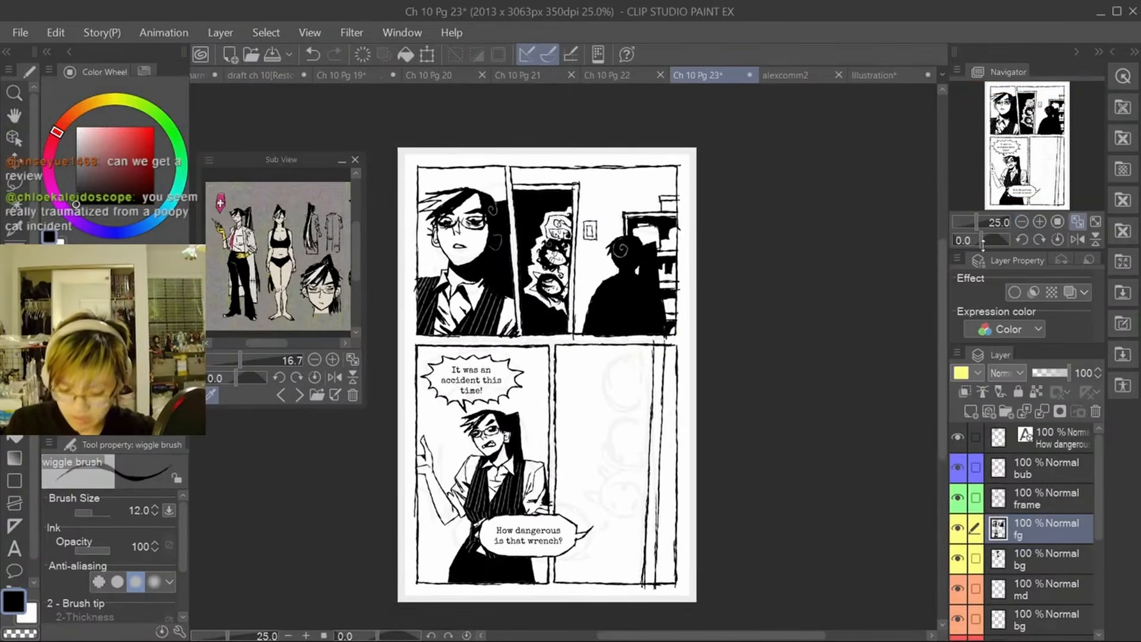
Step: Lasso the stacked faces in the dark doorway on the fg layer and paste a copy of them onto a new layer
scroll(566, 326, up, 1)
key(m)
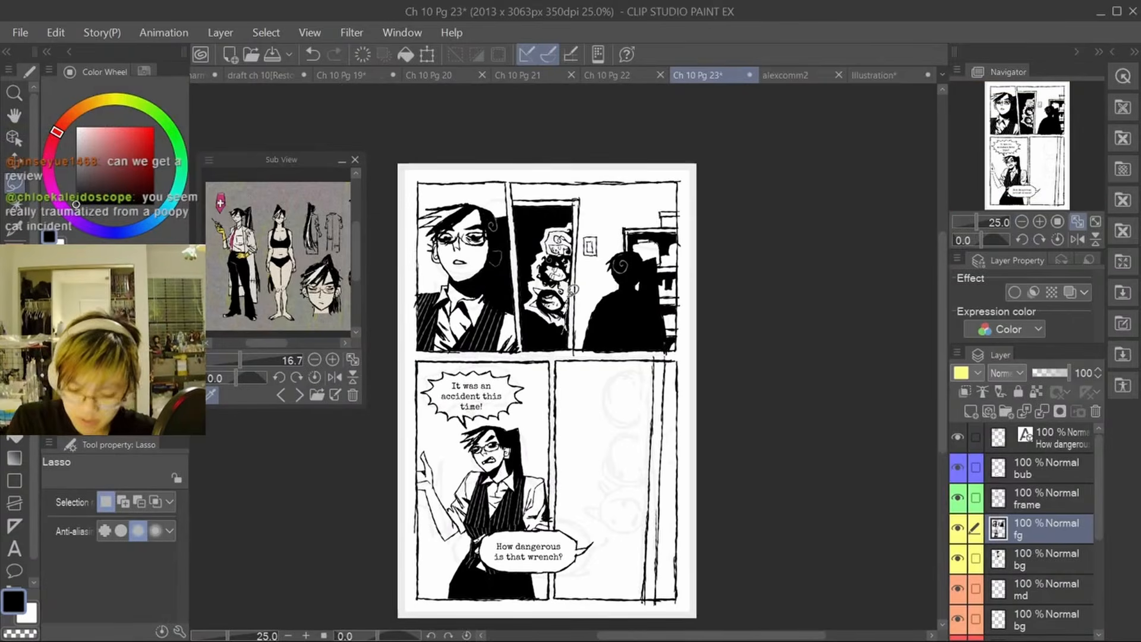
drag(528, 287, 566, 331)
key(p)
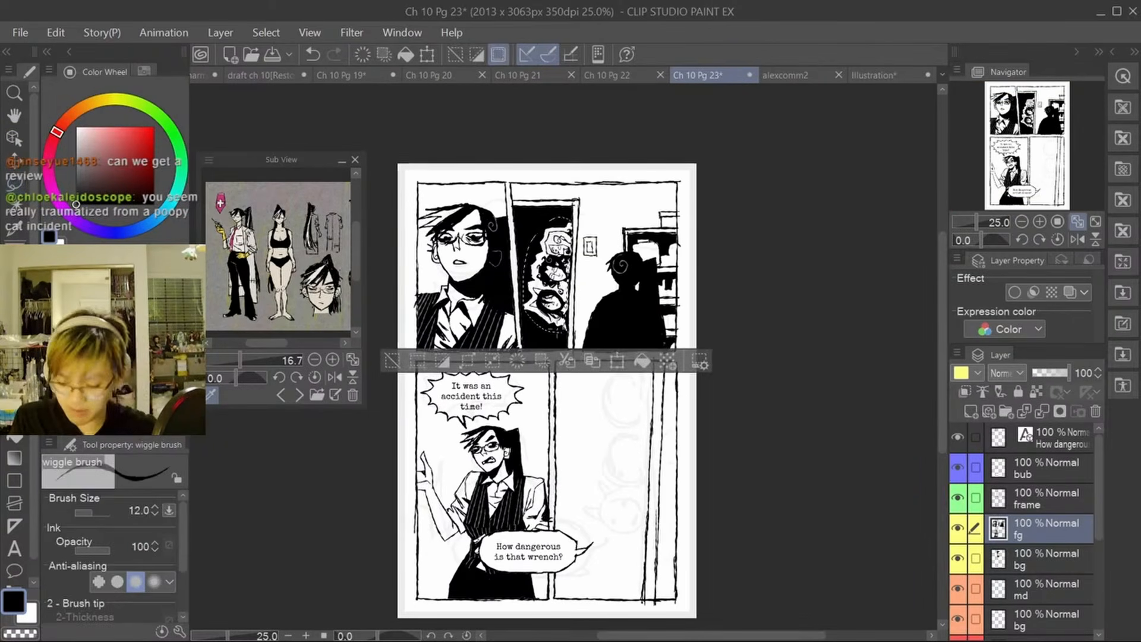
key(ctrl+c)
key(ctrl+v)
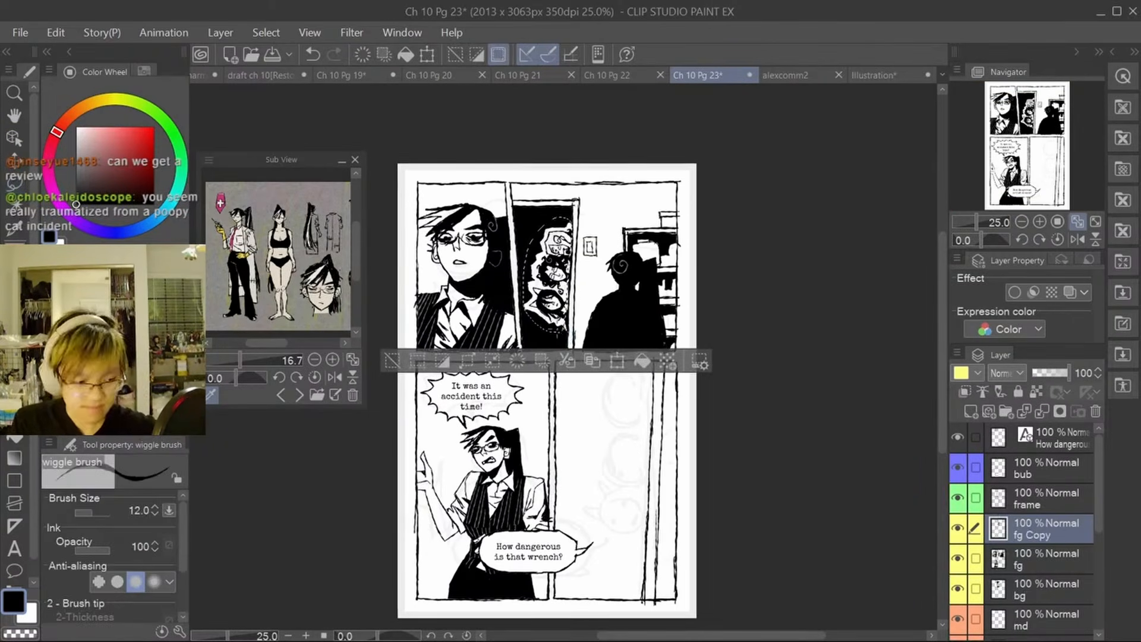
Step: Move the copied faces into the lower-right panel and touch up the inks around the cat-eared head with a size 15 brush
key(ctrl+t)
drag(553, 307, 608, 585)
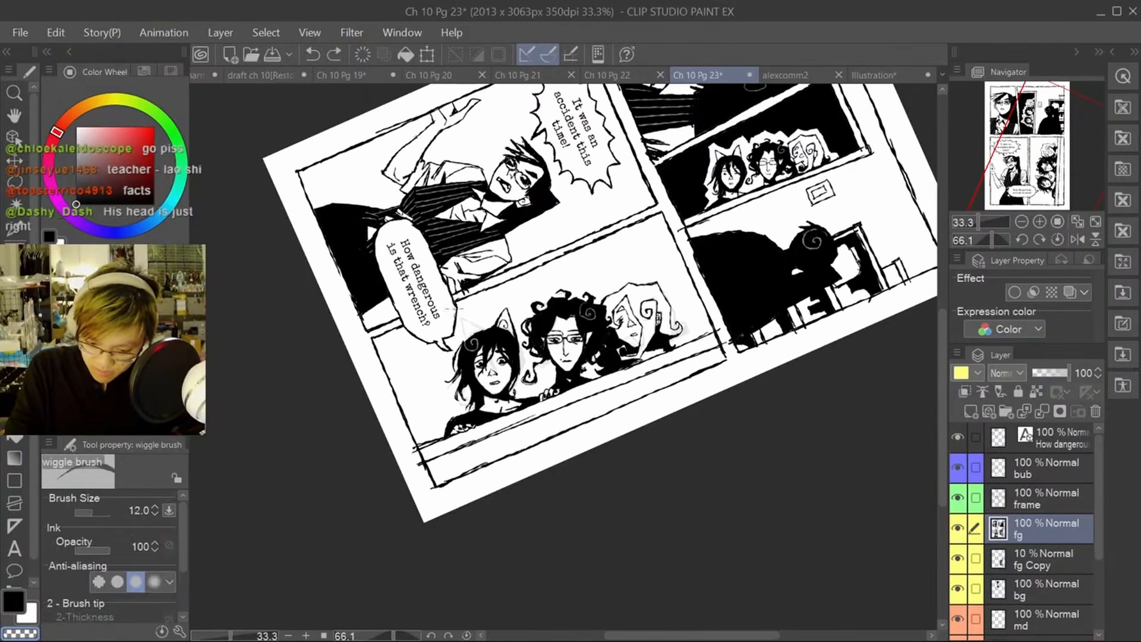
key(c)
key(x)
key(bracketright)
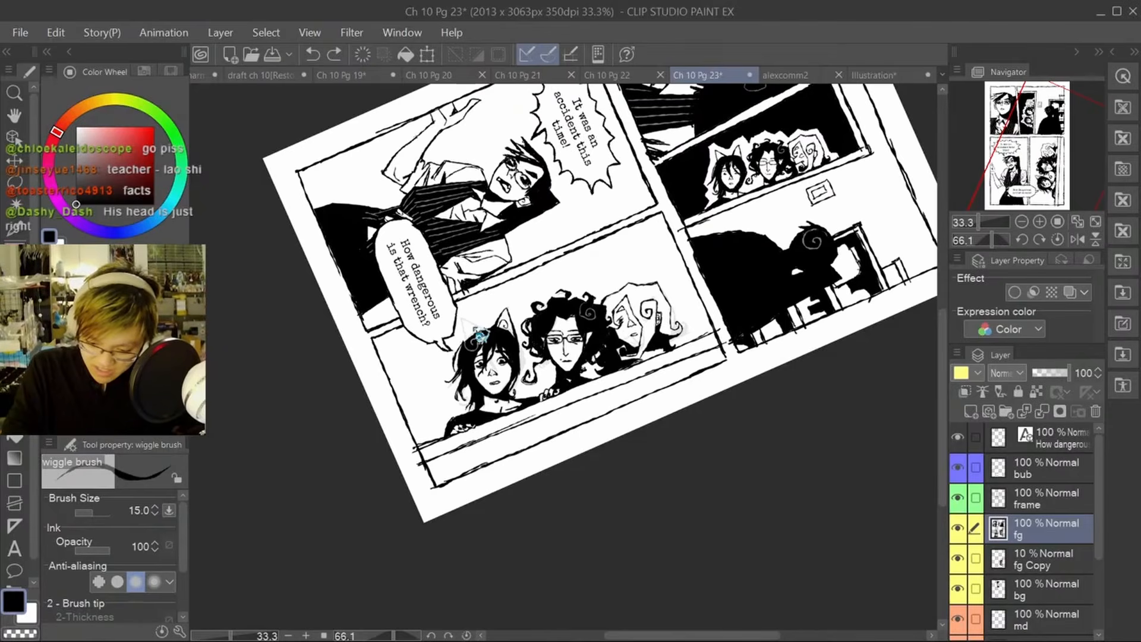
drag(459, 324, 456, 333)
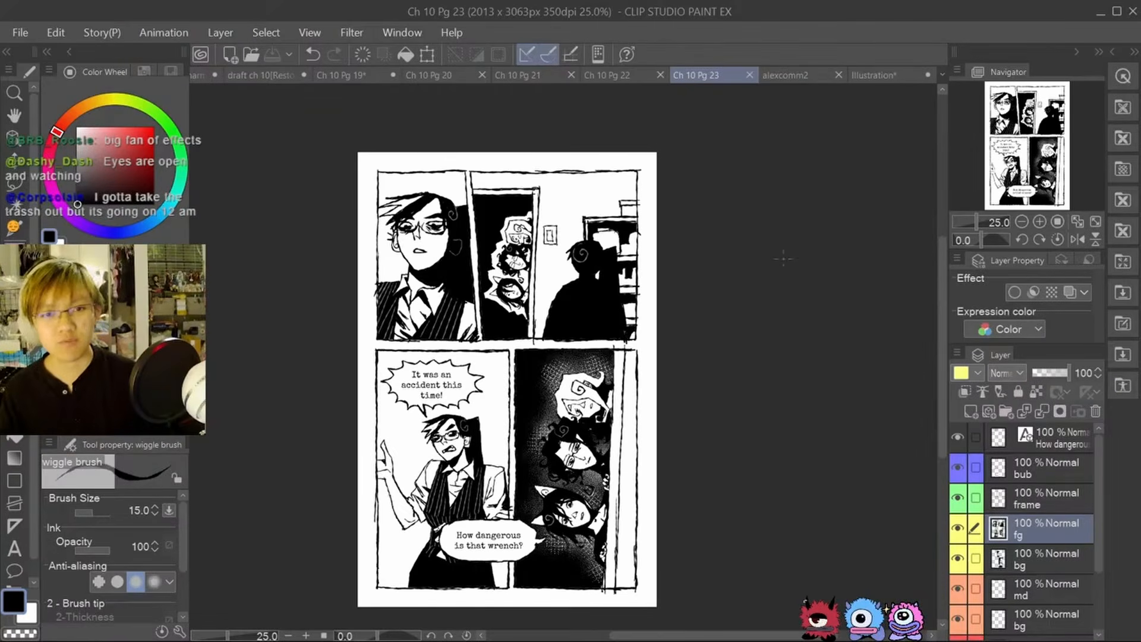
Step: Examine the md, bg and base colour layers beneath the ink layers
scroll(1022, 535, down, 3)
click(1010, 511)
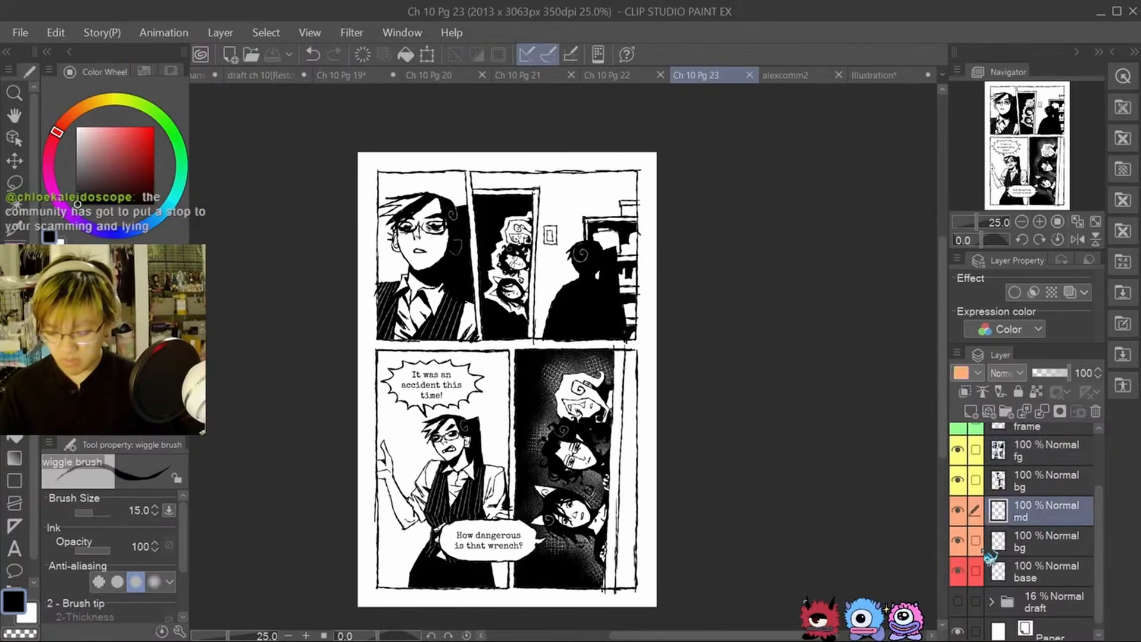
click(976, 541)
click(975, 570)
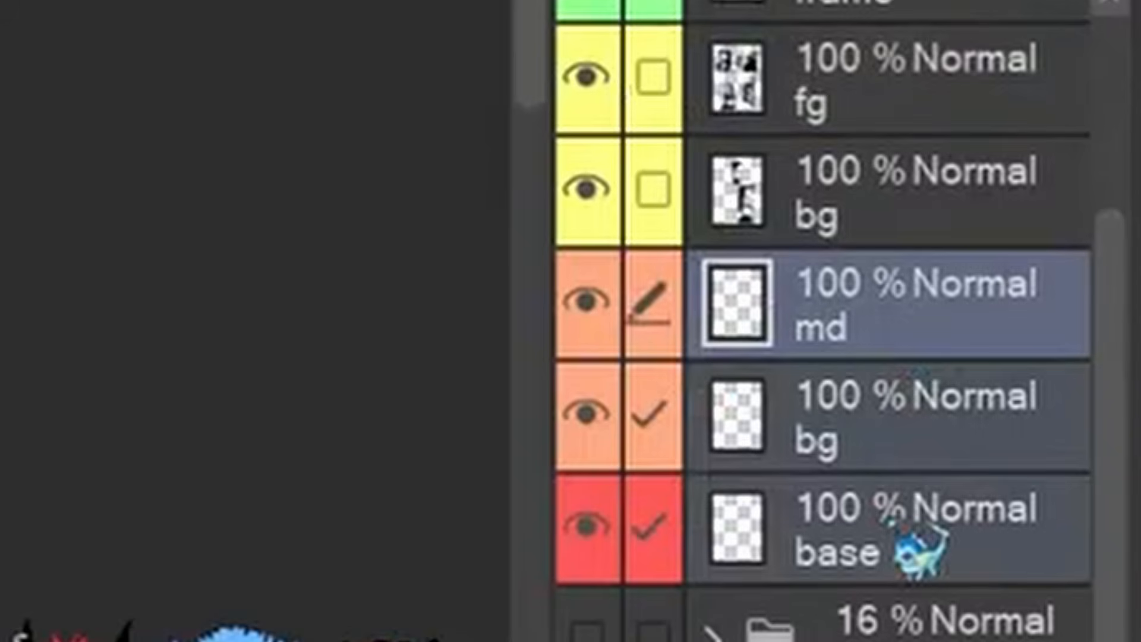
click(918, 544)
scroll(1111, 285, up, 1)
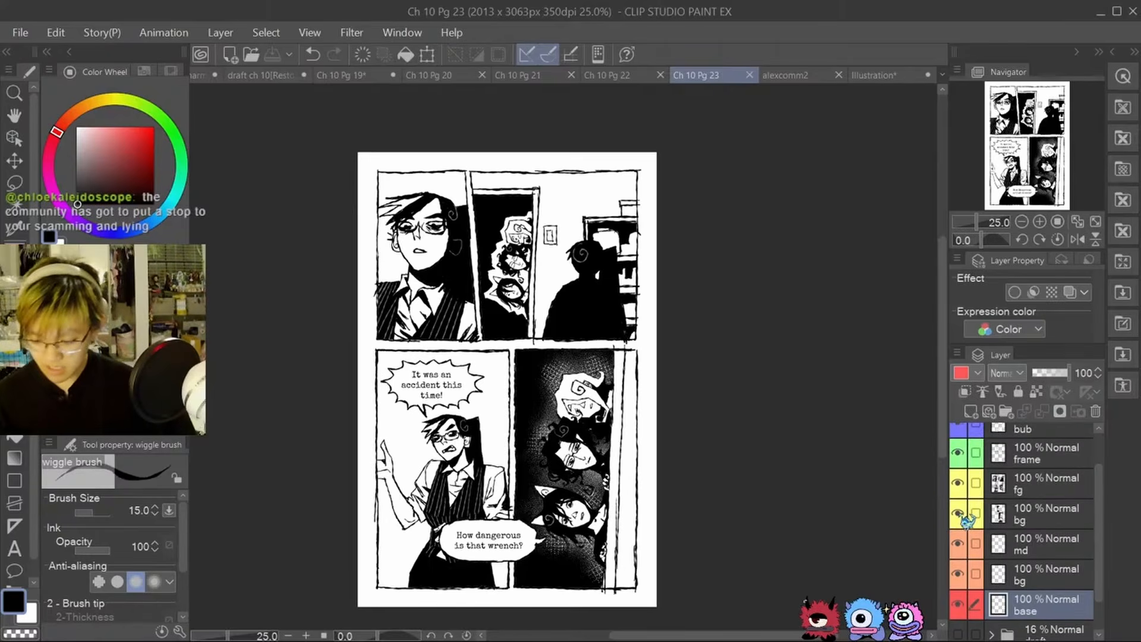
Step: Clip the fg, bg, md and lower bg layers to the base layer, leaving the base layer selected
click(1050, 491)
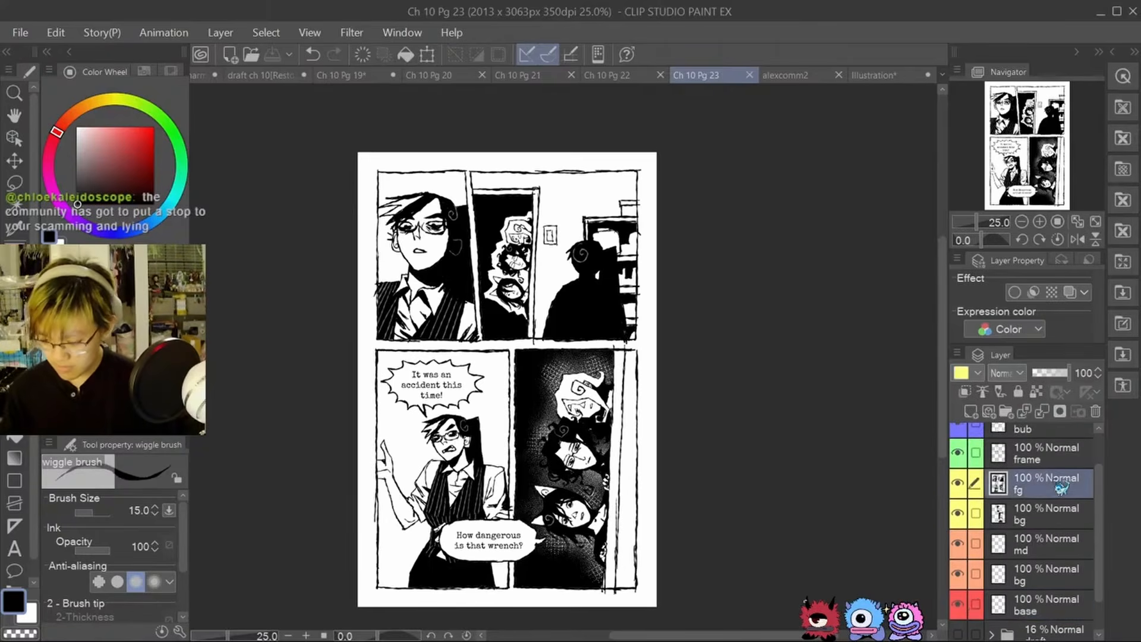
click(976, 513)
click(975, 544)
click(976, 574)
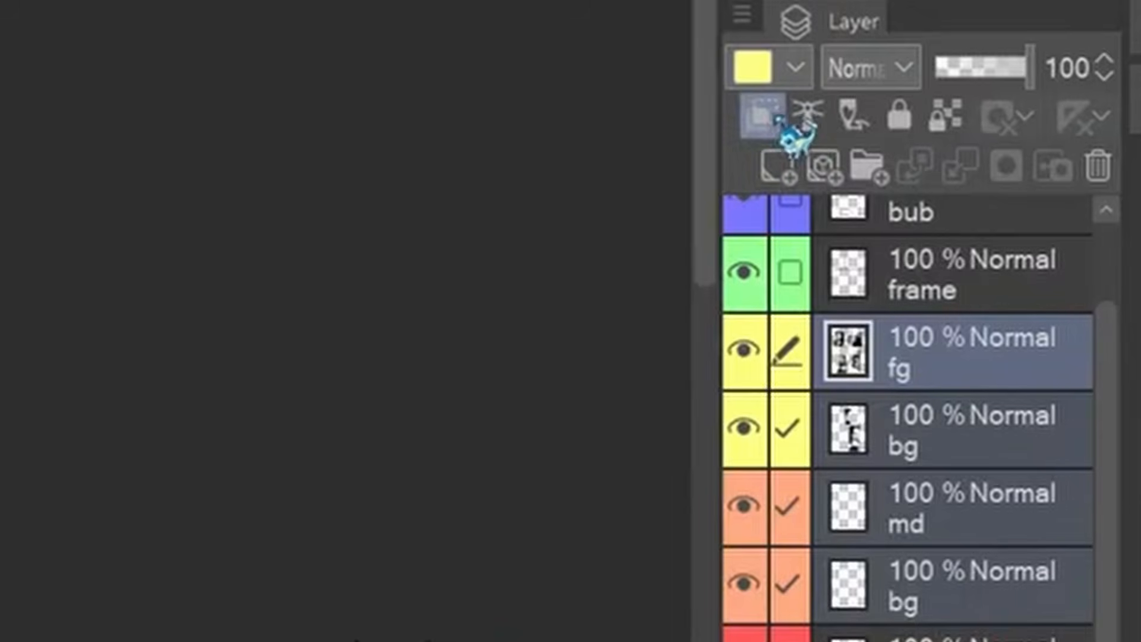
click(763, 116)
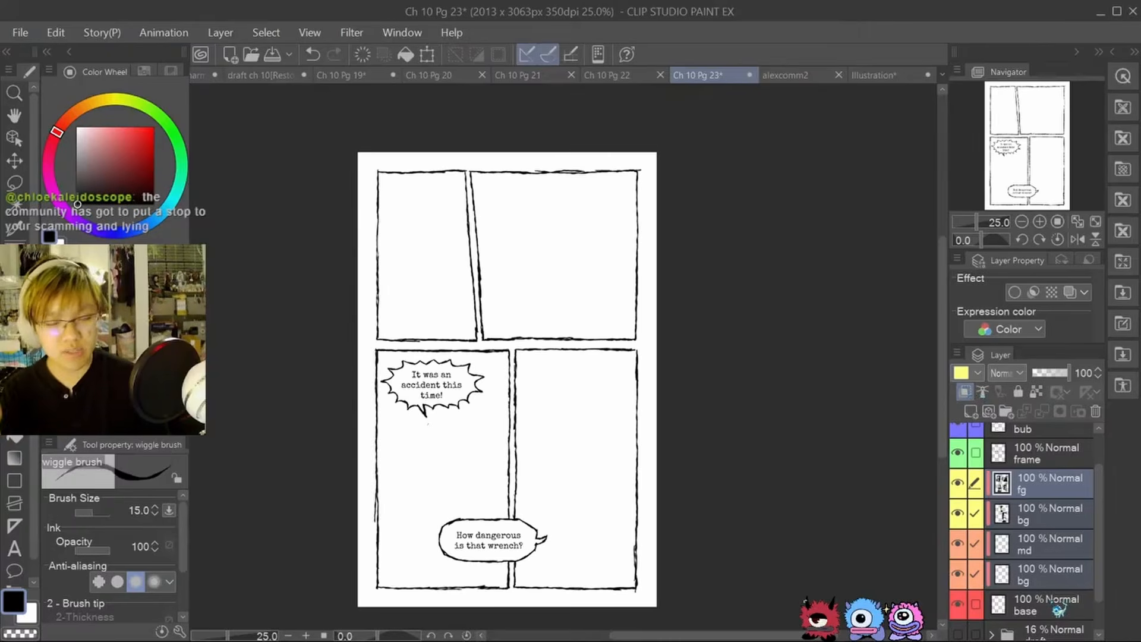
click(1058, 609)
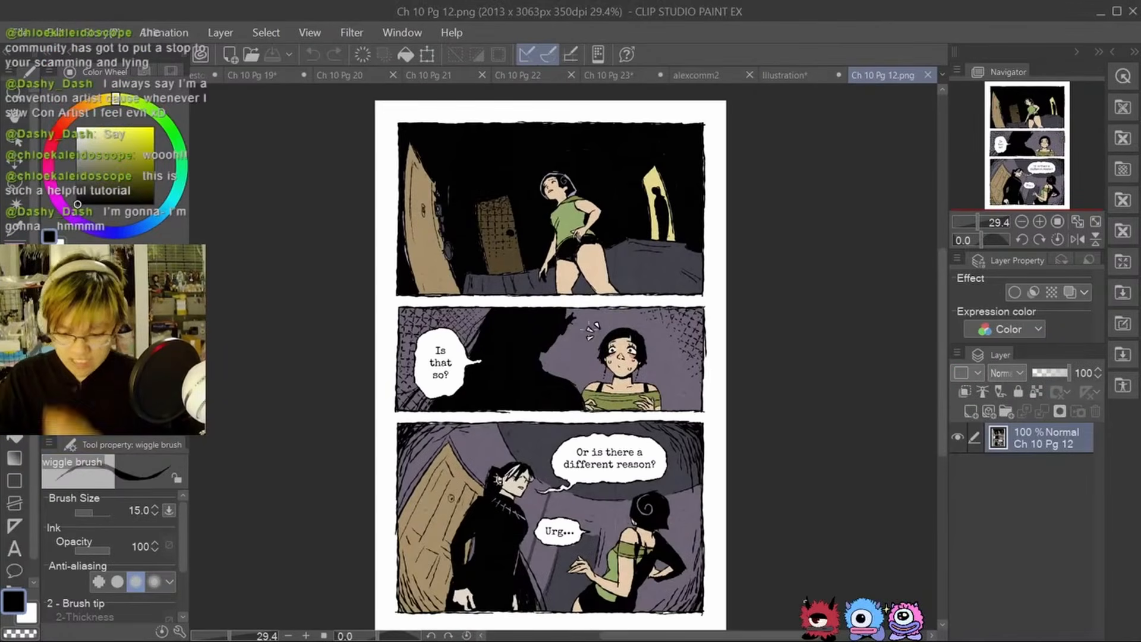
Step: Sample the muted purple wall colour from the middle panel of Ch 10 Pg 12.png
alt+click(575, 354)
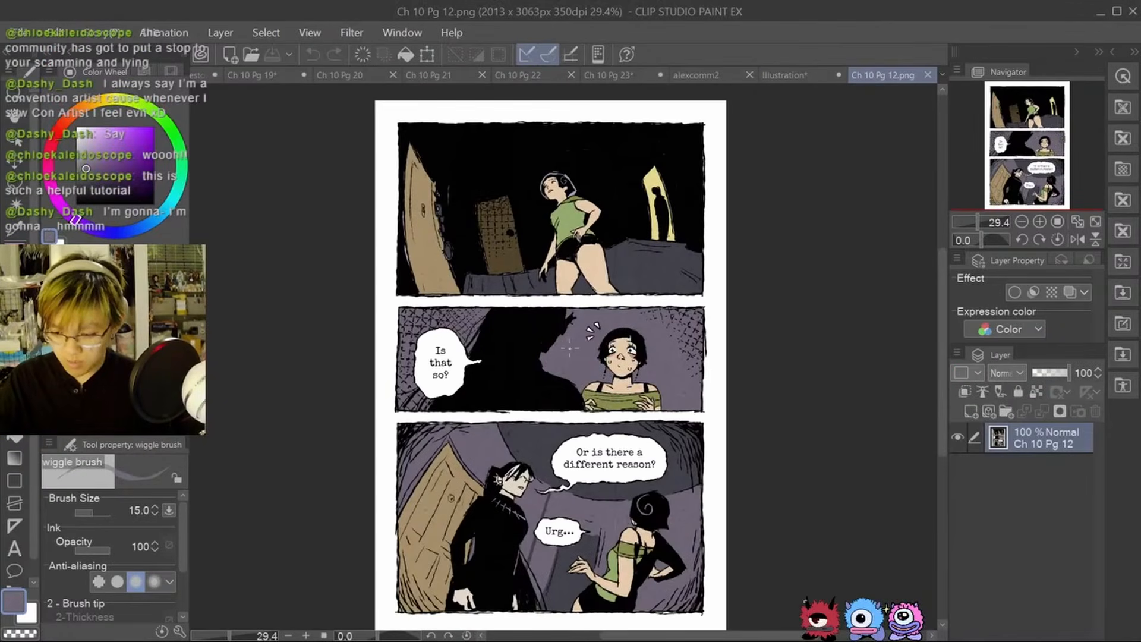
alt+click(568, 358)
alt+click(564, 353)
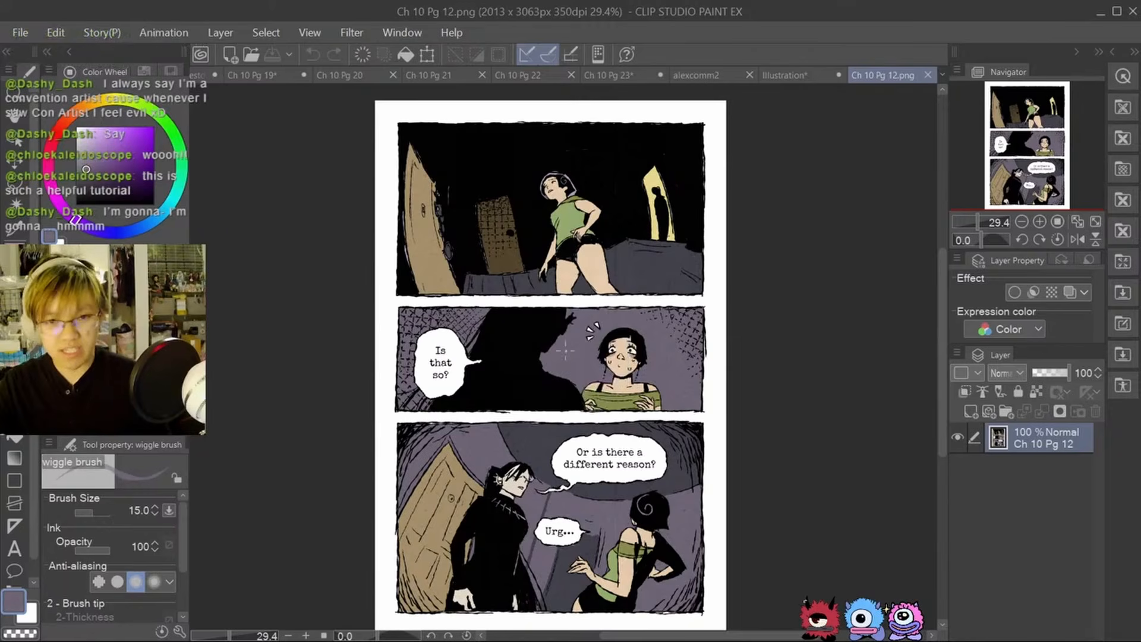
alt+click(551, 352)
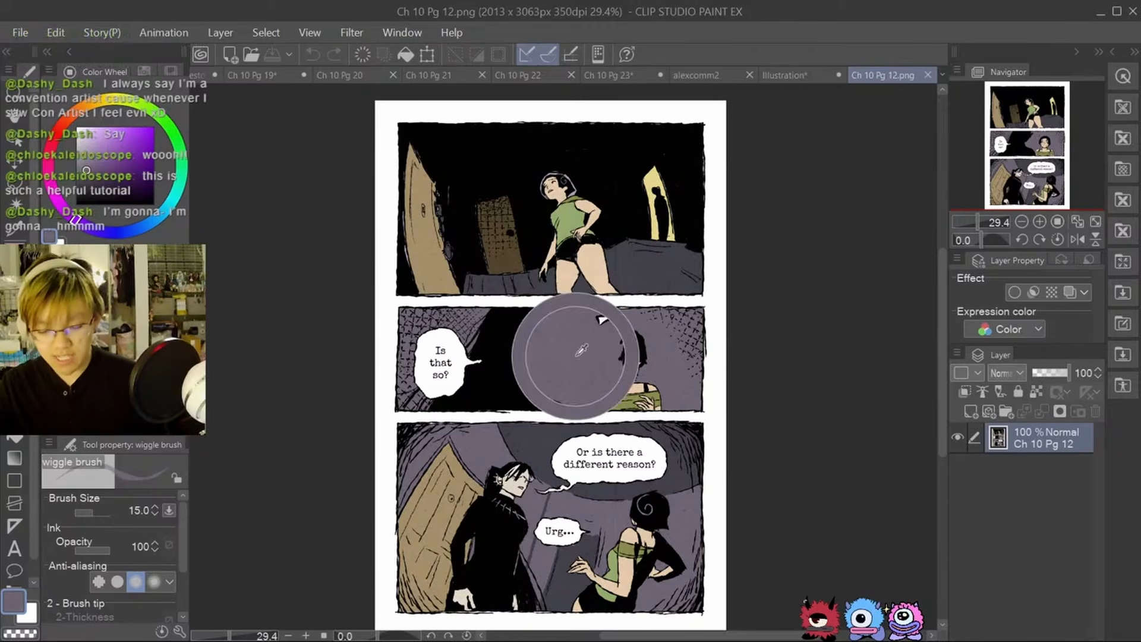
Step: Return to Ch 10 Pg 23 and fill all four panels on the base layer with the sampled muted purple
click(793, 76)
click(696, 75)
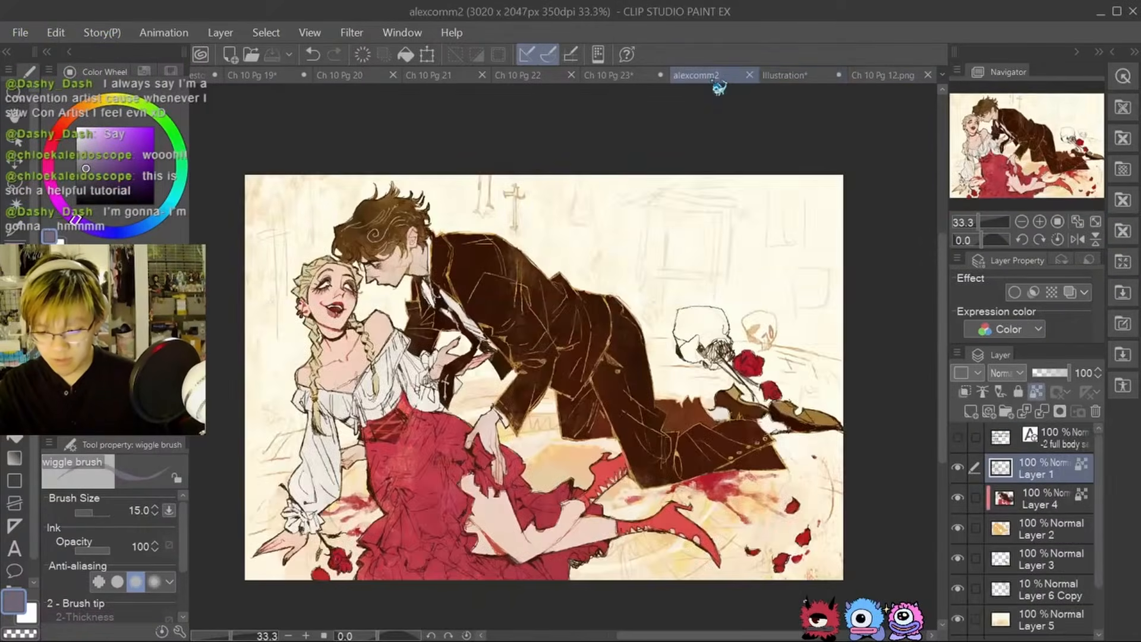
click(609, 76)
key(g)
click(432, 281)
click(558, 262)
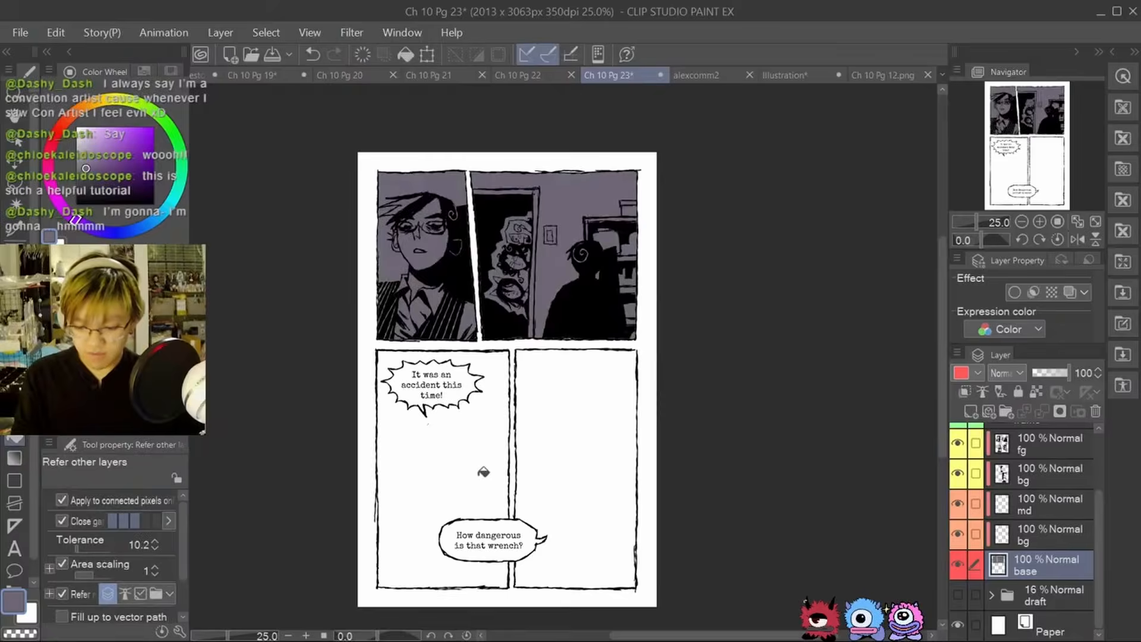
click(478, 454)
click(593, 451)
key(b)
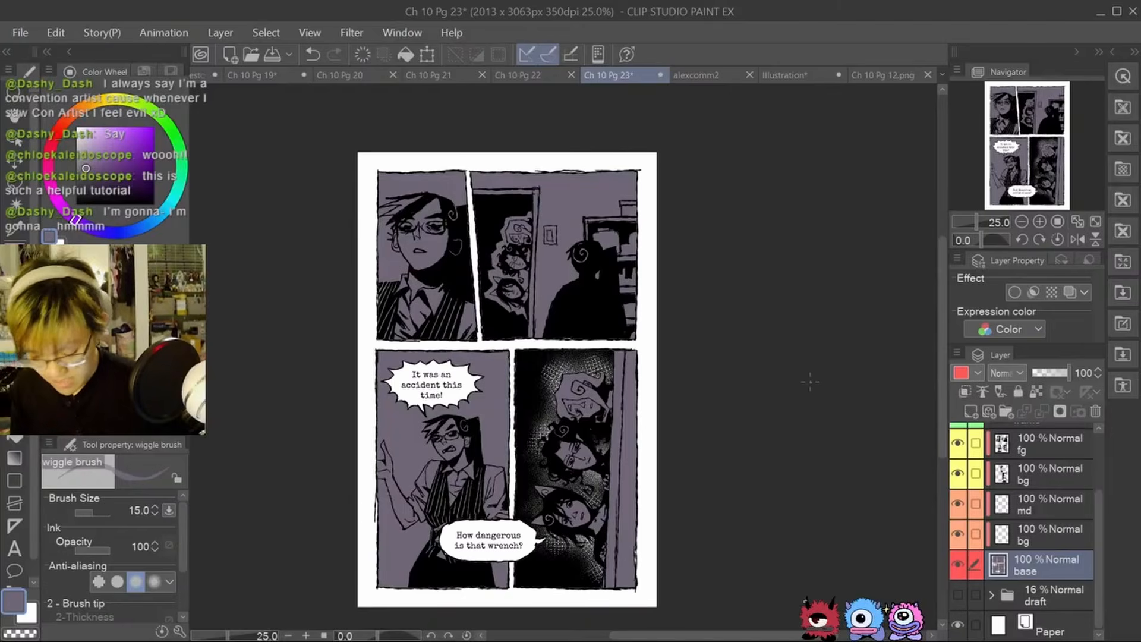
Step: Switch to the Real G-Pen and set up the Sub View character reference beside the whole page
key(p)
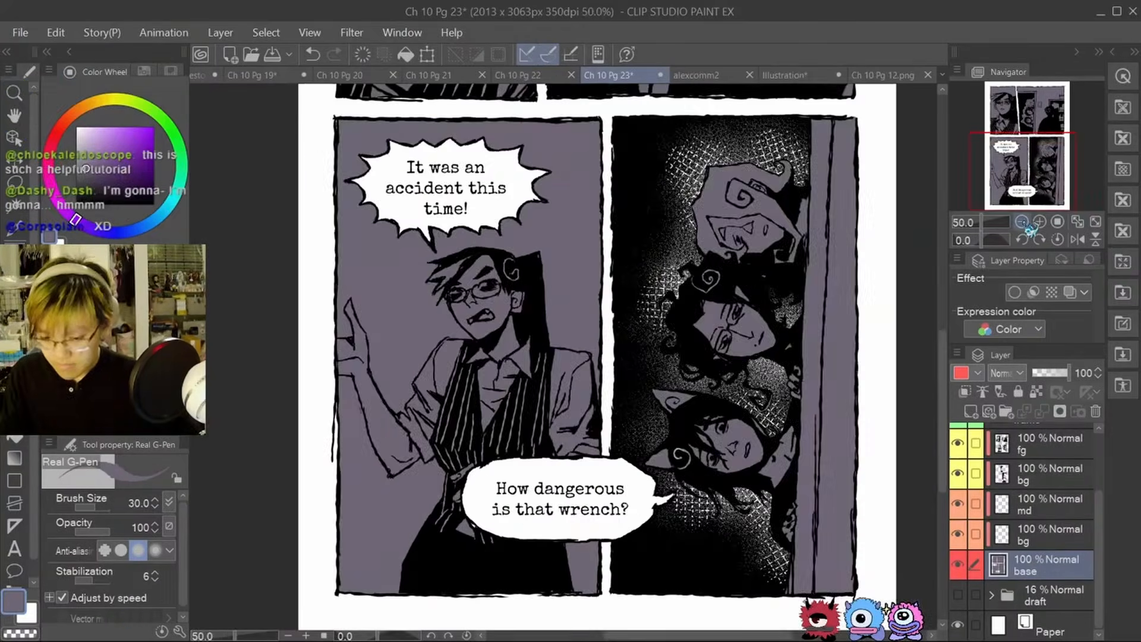
click(1022, 222)
drag(785, 451, 720, 535)
drag(171, 71, 390, 159)
drag(403, 352, 538, 379)
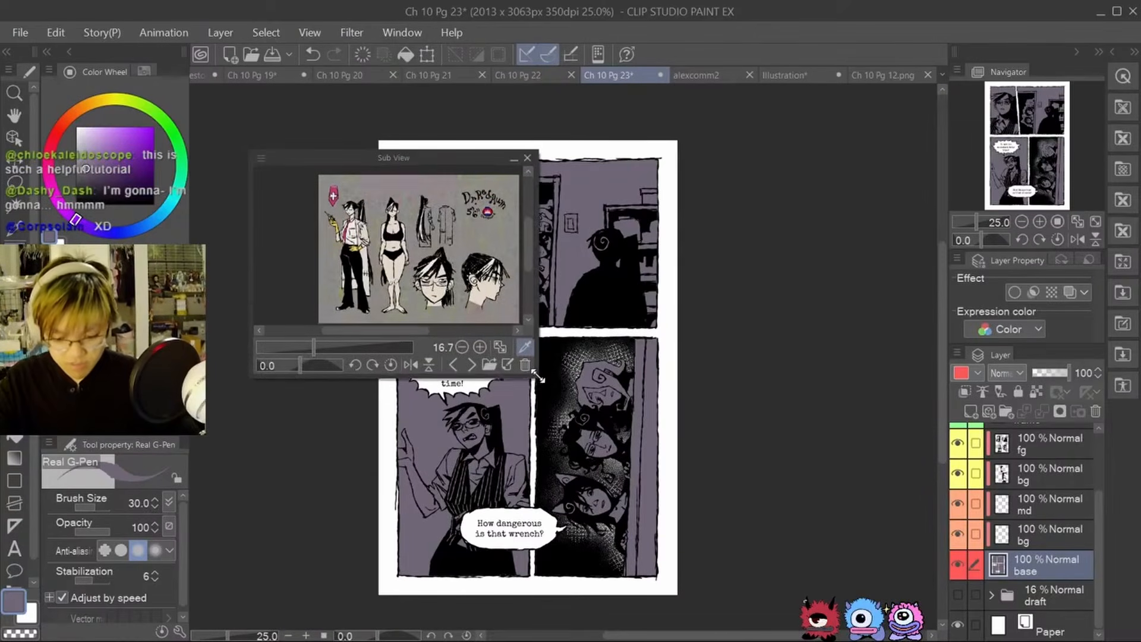
drag(376, 158, 326, 151)
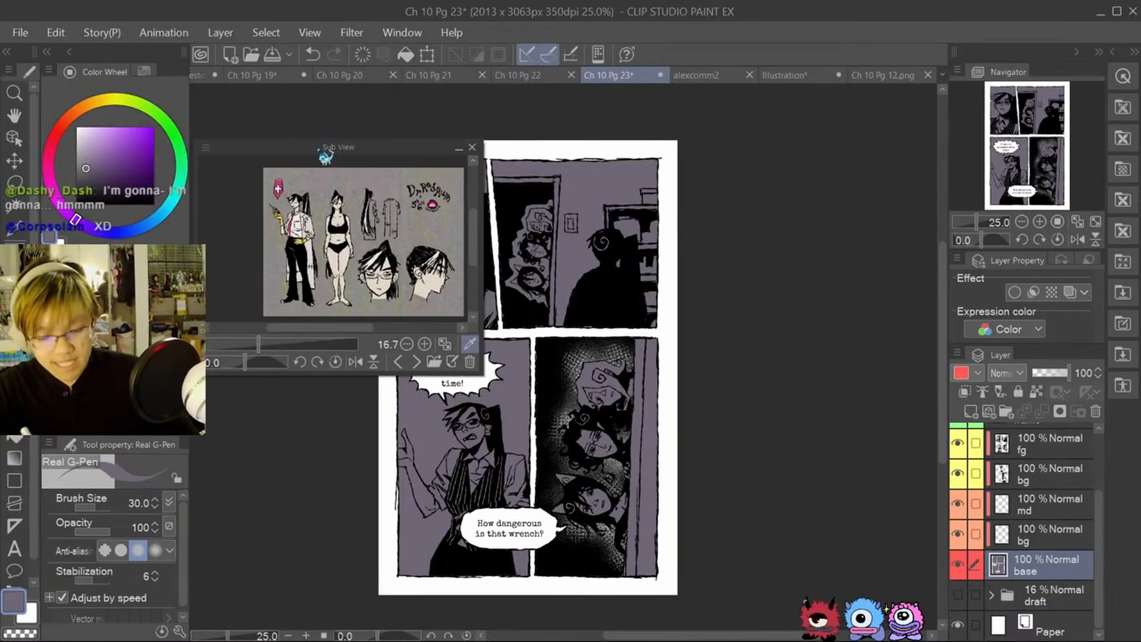
Step: Enlarge the Sub View reference to 50% around the white-coated figure and sample its pale beige colour
drag(422, 253, 413, 284)
click(426, 345)
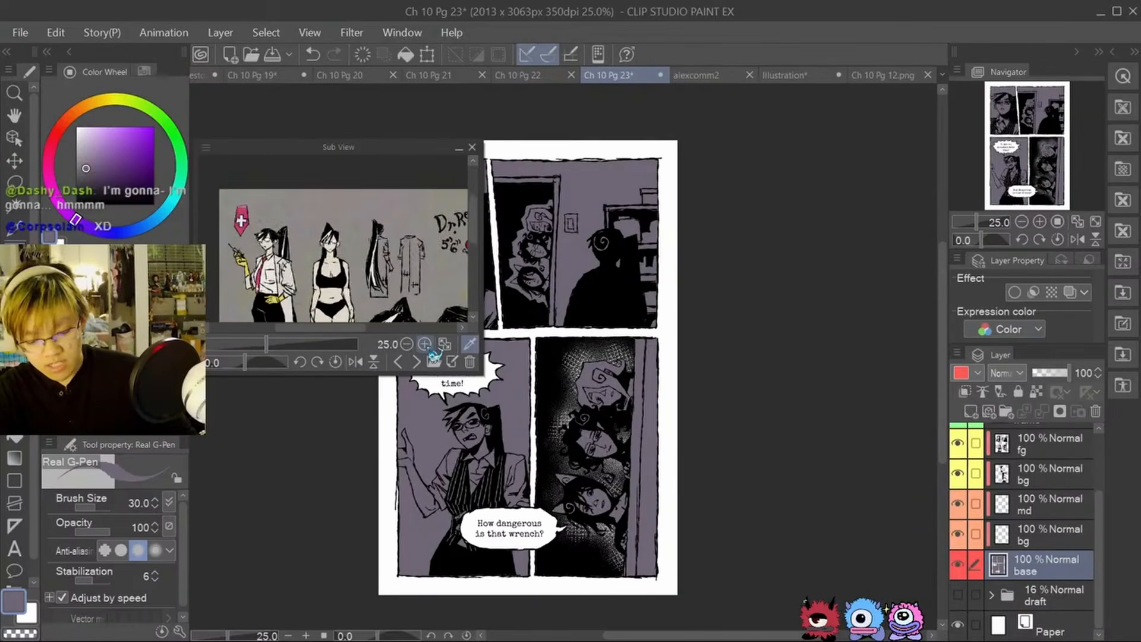
click(425, 344)
click(426, 345)
drag(300, 273, 404, 275)
click(346, 300)
drag(343, 300, 342, 303)
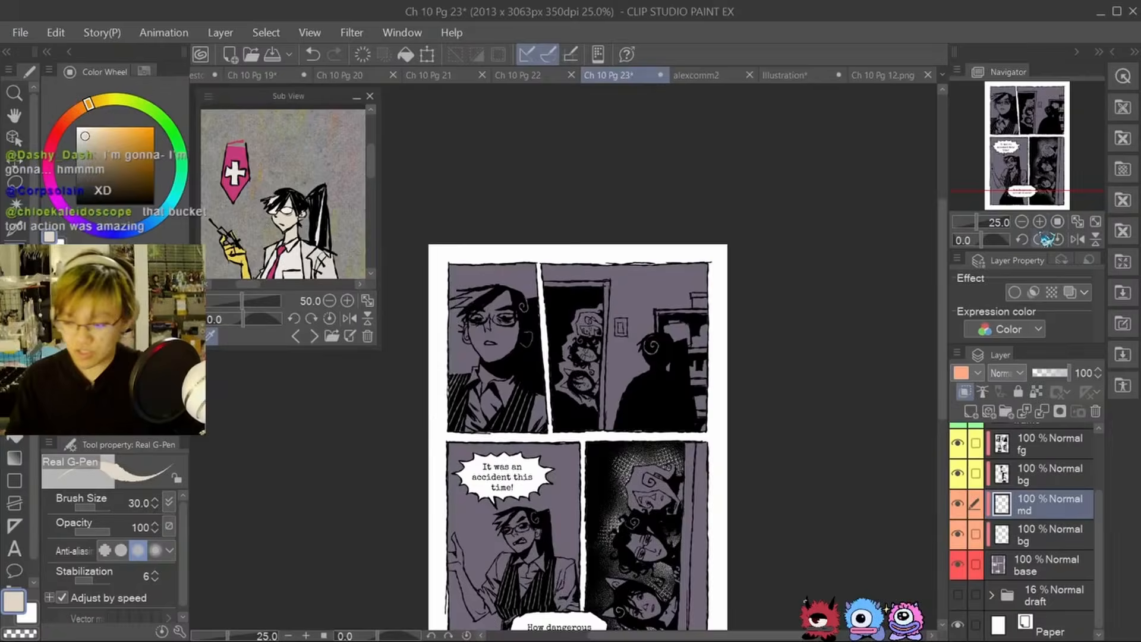
Step: Switch to File Explorer and look through the monstersXmedicine Ref folder and its Home subfolder for character and background references
click(1037, 223)
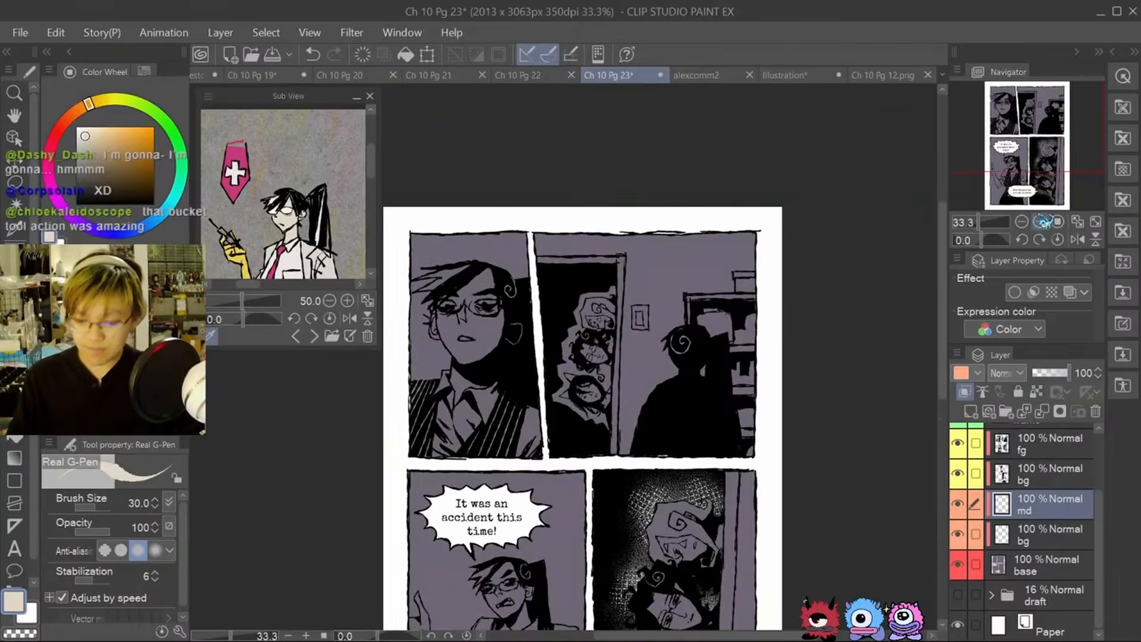
drag(694, 77, 696, 41)
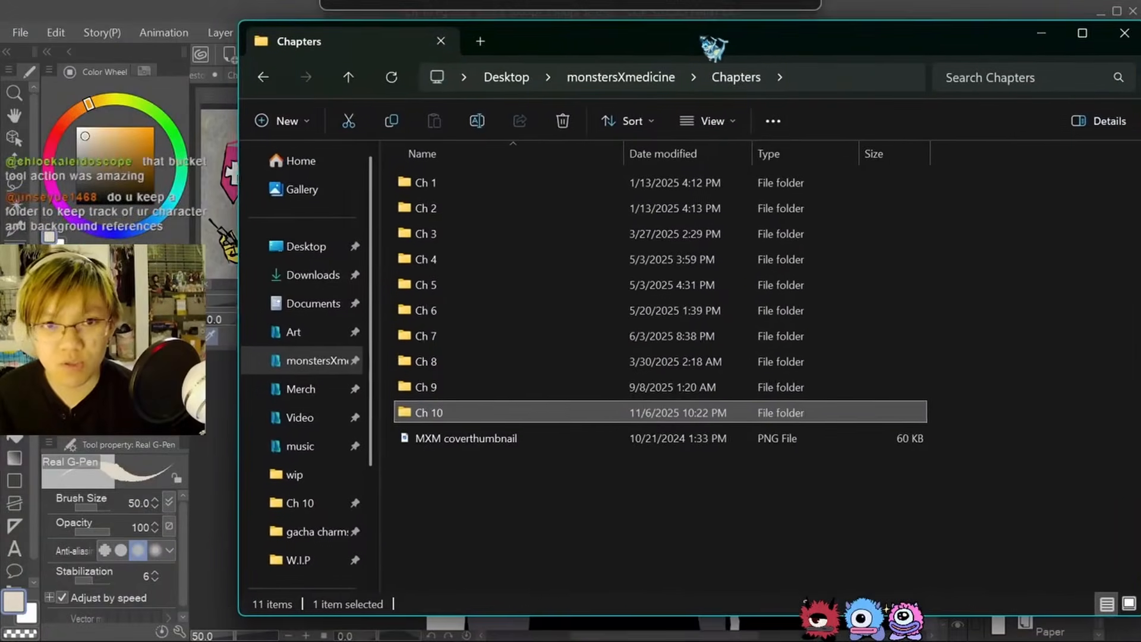
click(607, 78)
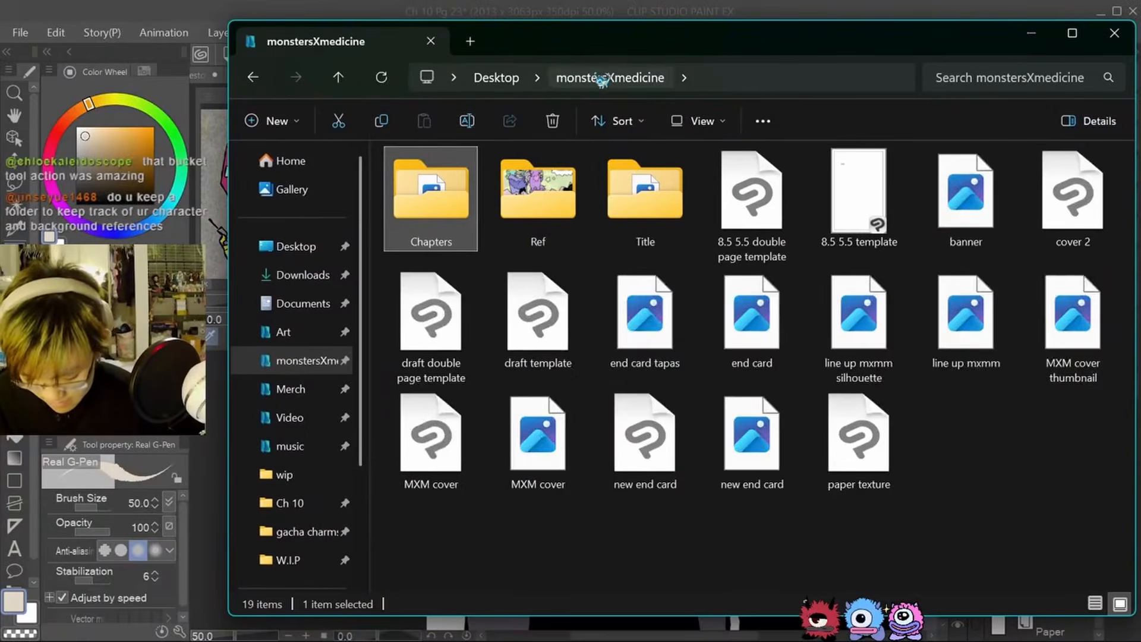
double_click(538, 197)
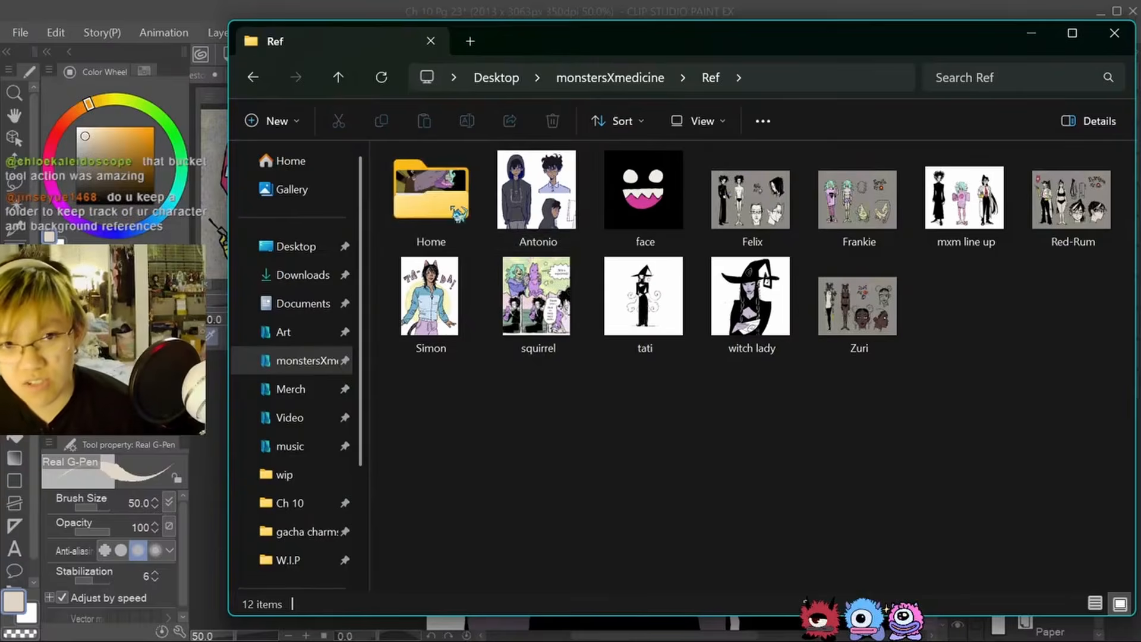
double_click(160, 334)
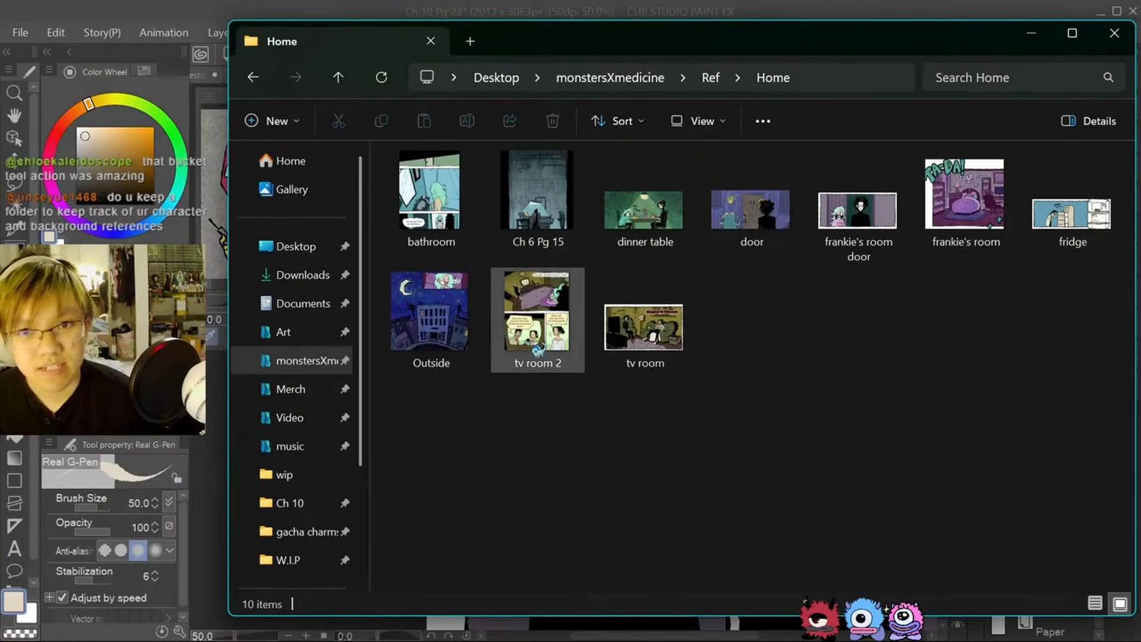
click(434, 347)
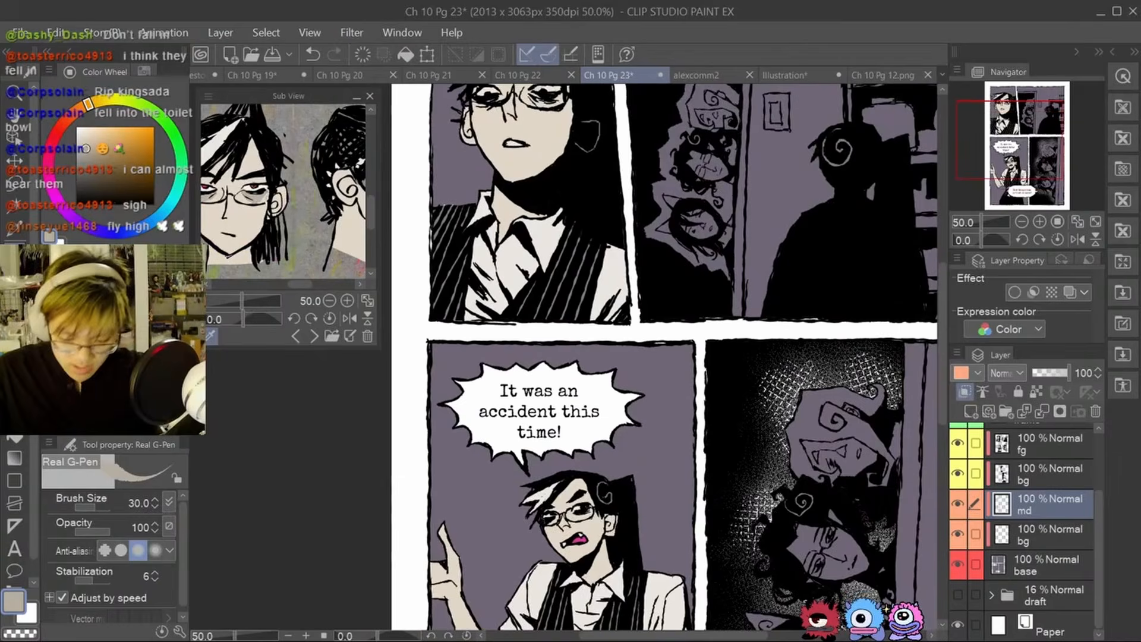
Step: Undo the last colouring change on the md layer
scroll(808, 364, up, 3)
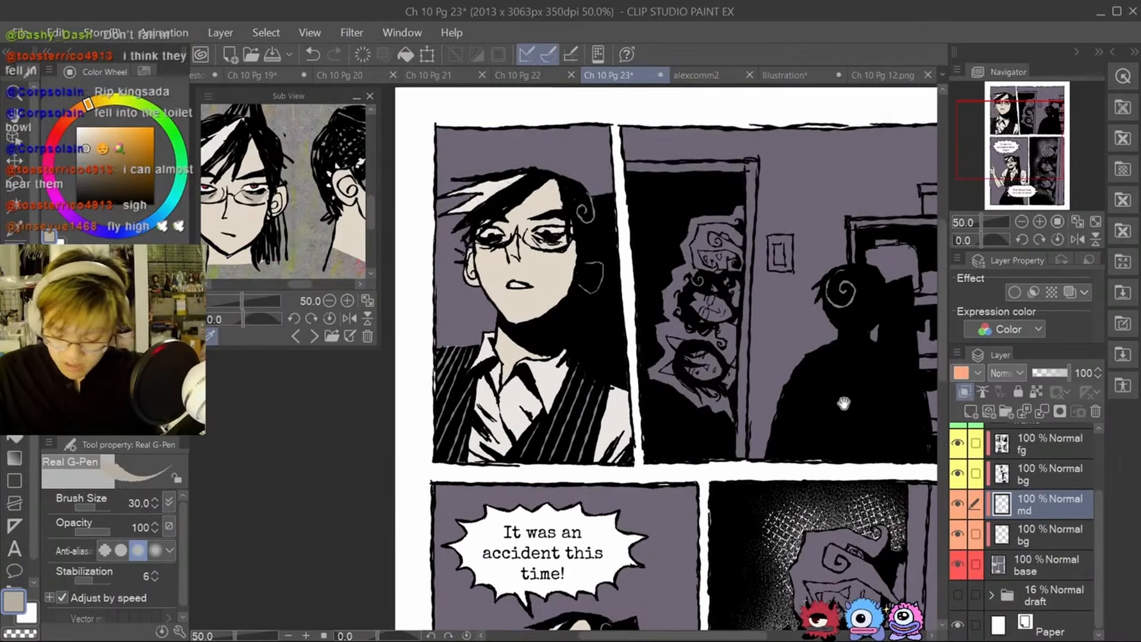
key(ctrl+z)
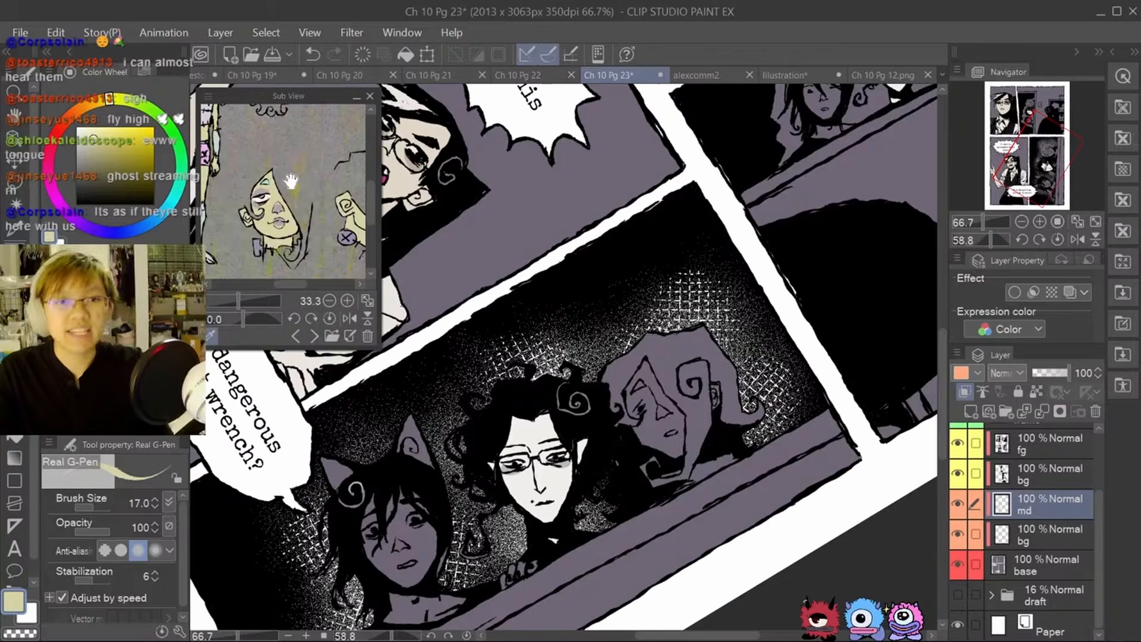
Step: Fill the face of the character beside the curly-haired one in the lower-right panel with pale yellow on the md layer
mouse_move(306, 199)
mouse_down()
mouse_move(326, 209)
mouse_move(309, 187)
mouse_move(298, 196)
mouse_move(330, 238)
mouse_up()
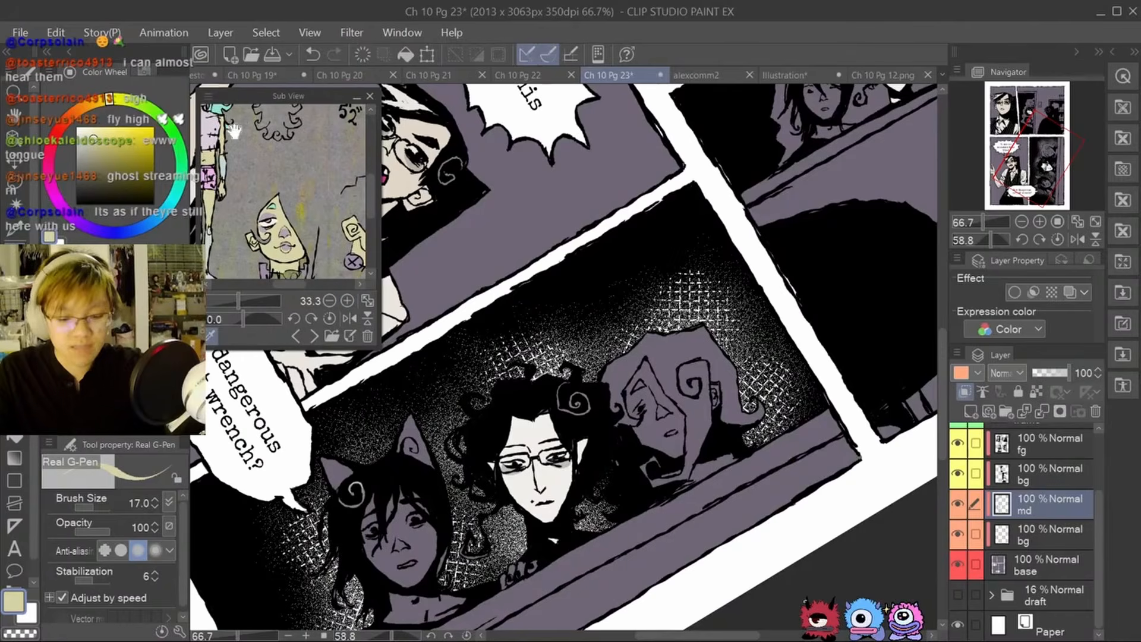
key(g)
click(678, 437)
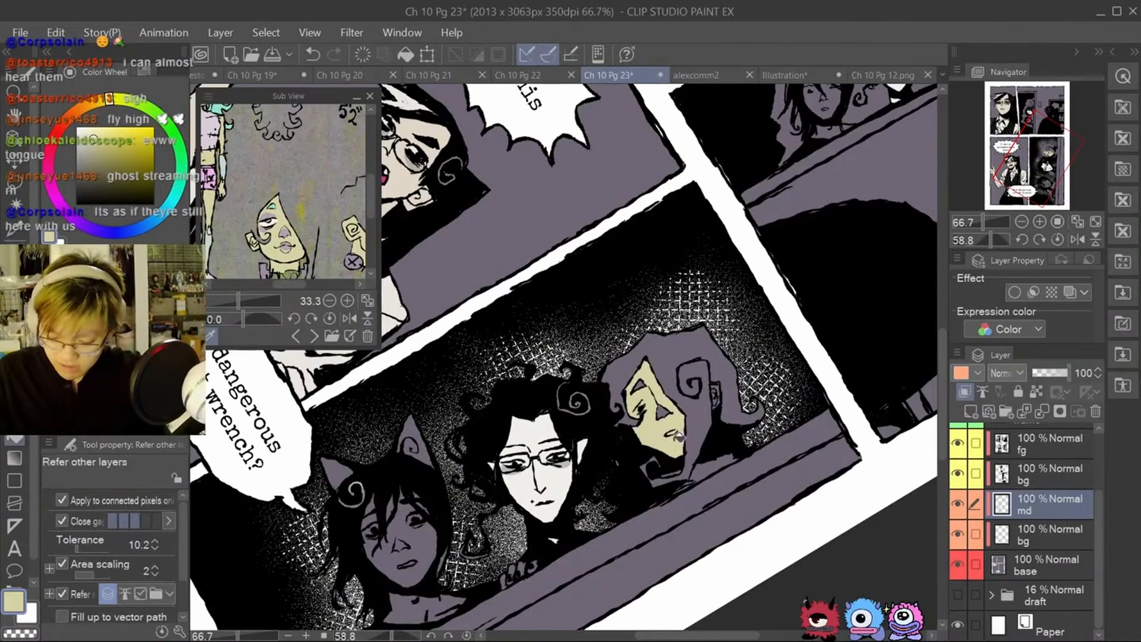
key(p)
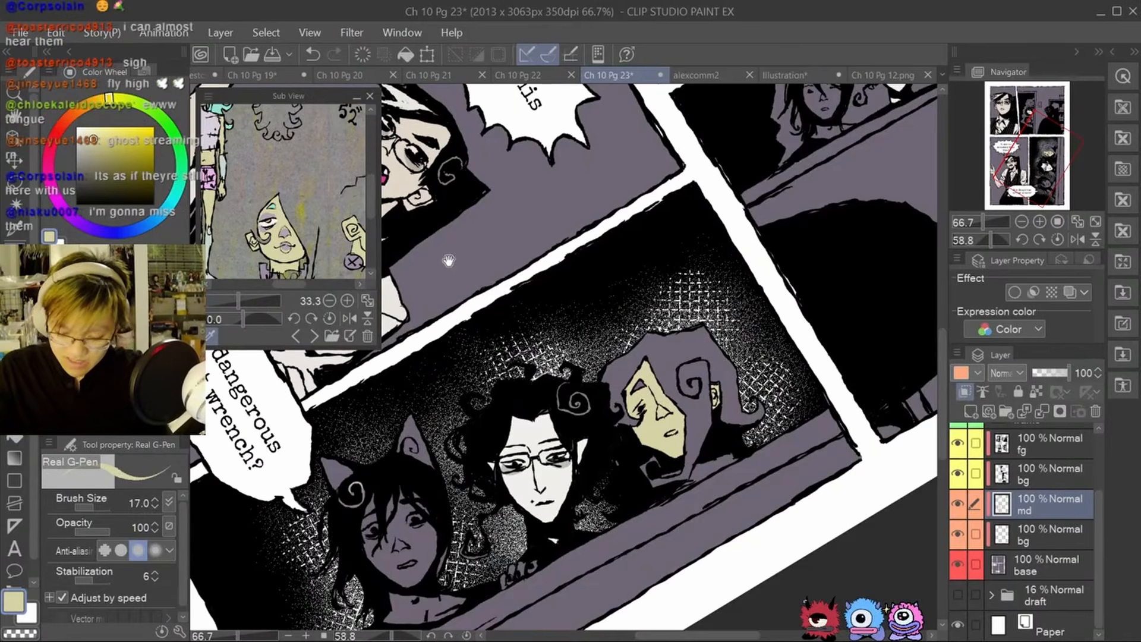
Step: Sample the mint green hair colour from the Sub View reference and fill the yellow-faced character's hair with it
drag(261, 171, 297, 251)
click(251, 167)
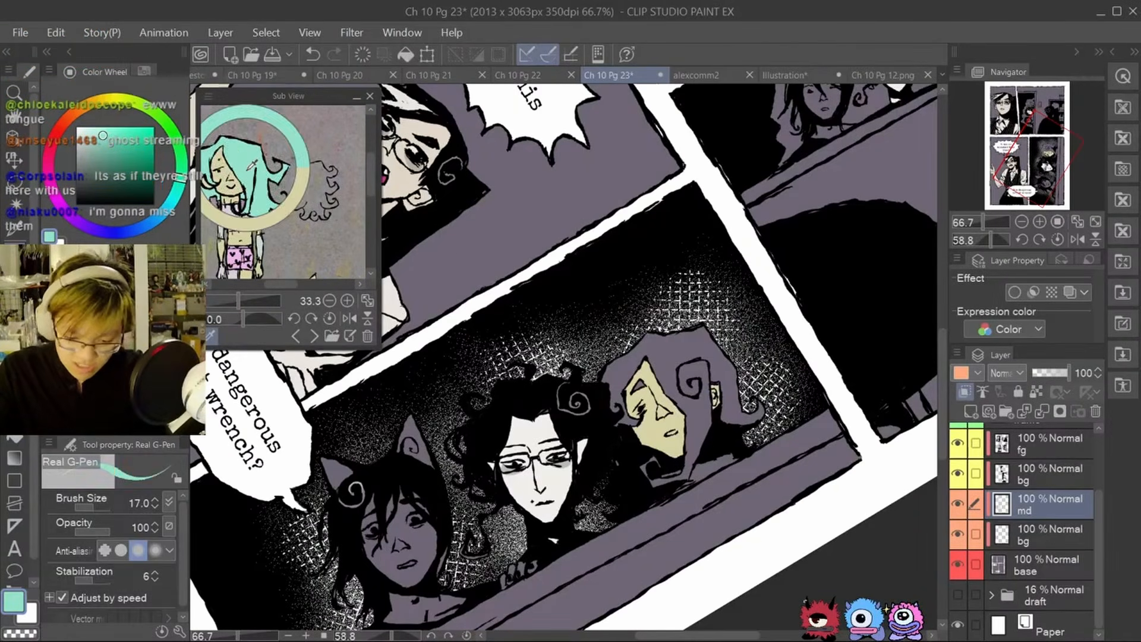
key(g)
click(697, 388)
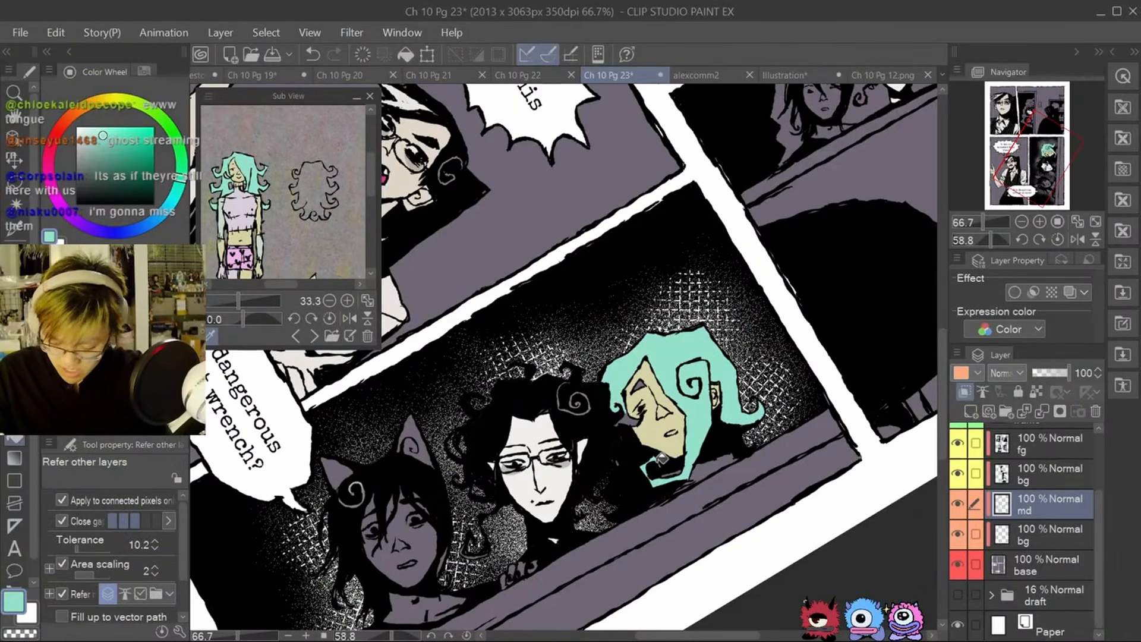
key(p)
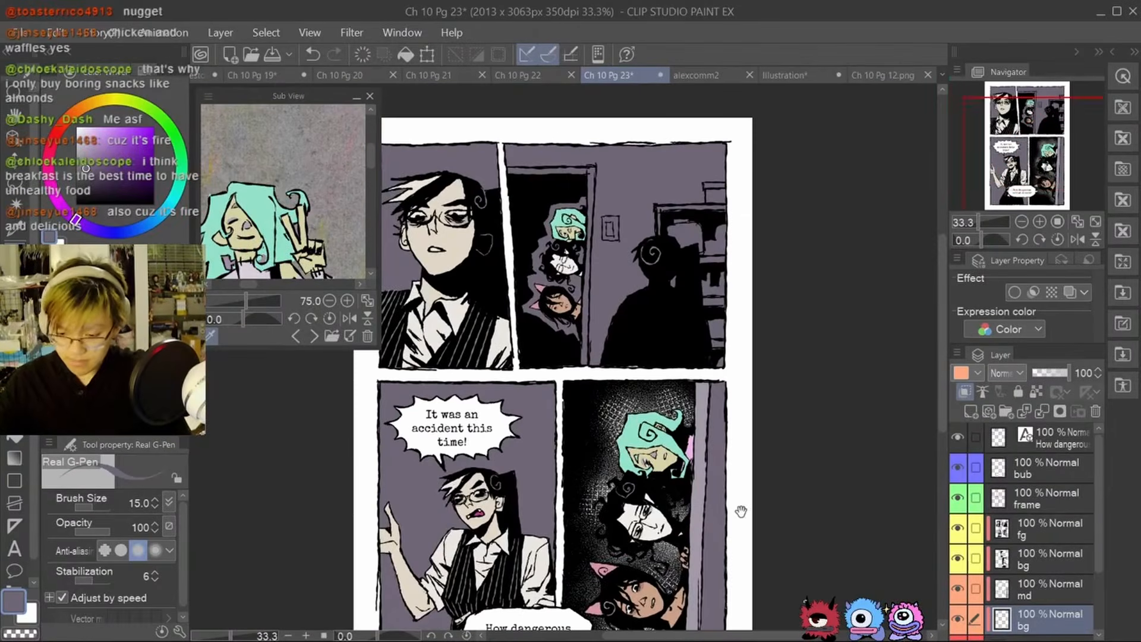
Step: Fill the door frame in the upper-right panel with a lighter greyish purple on the bg layer
scroll(1059, 501, down, 2)
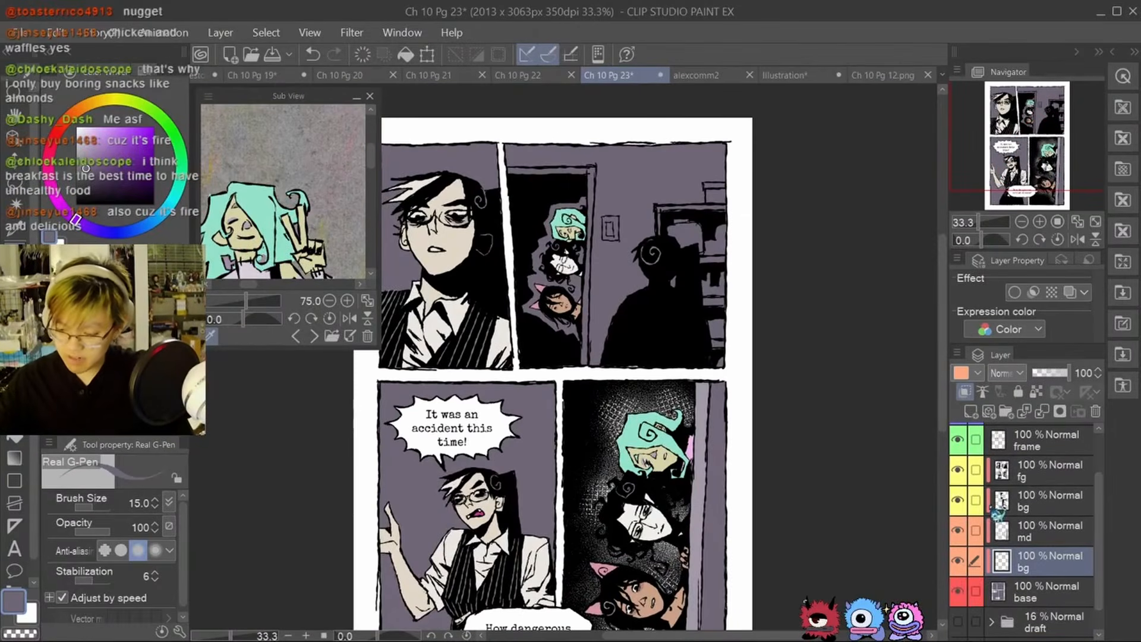
drag(652, 438, 707, 501)
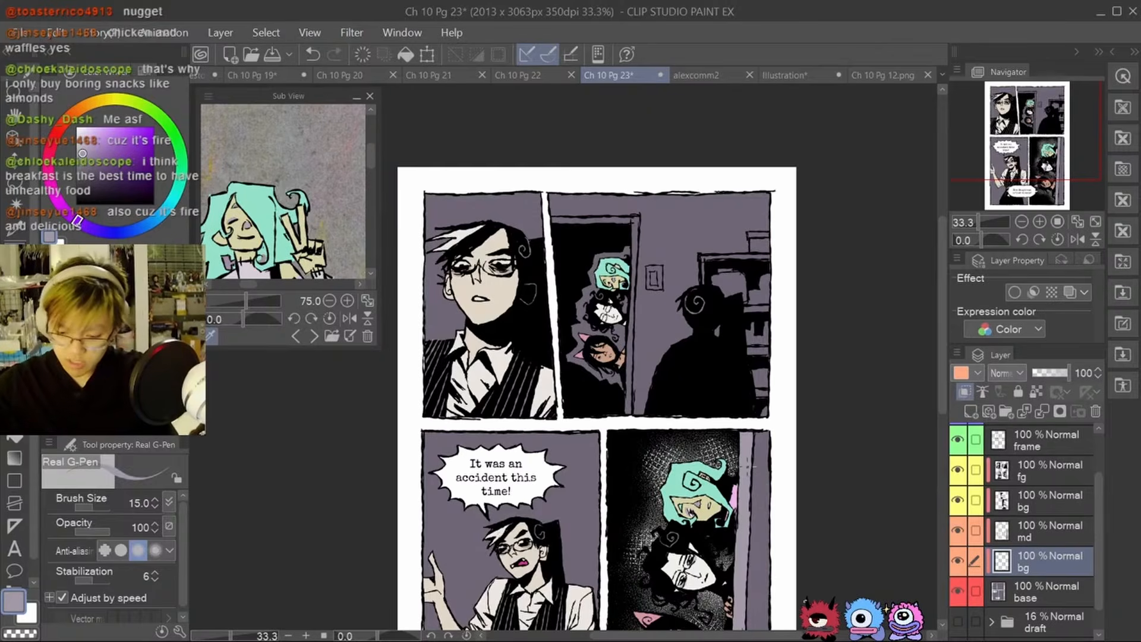
key(g)
click(639, 218)
key(p)
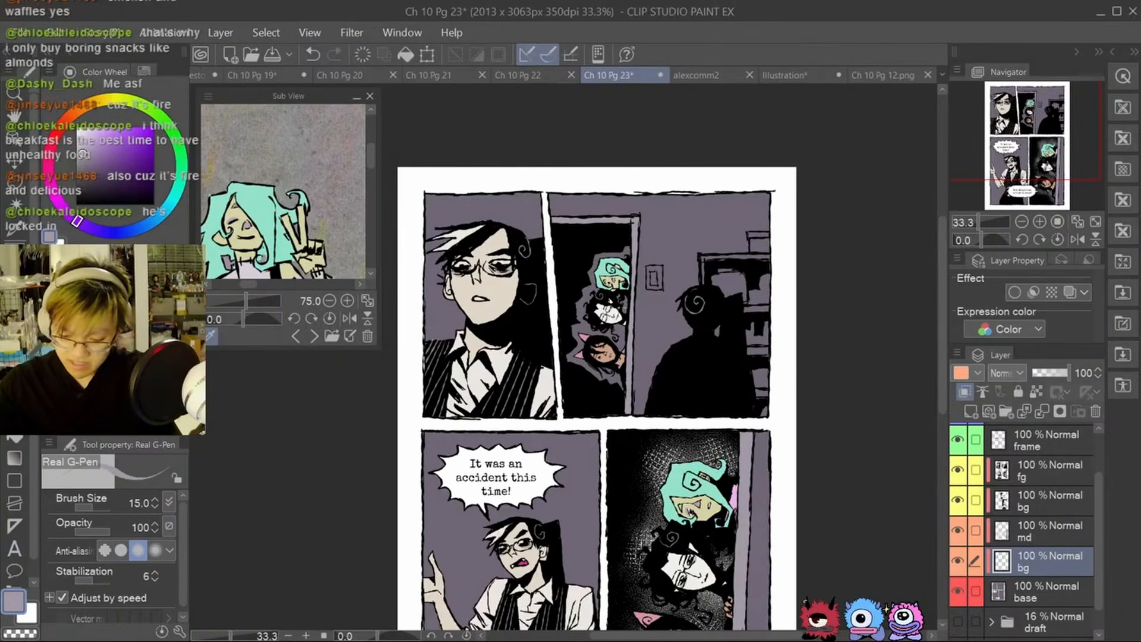
Step: Sample white from the page and fill the gap around the three peeking characters in the upper-right panel's doorway with it
alt+click(611, 316)
key(g)
click(618, 336)
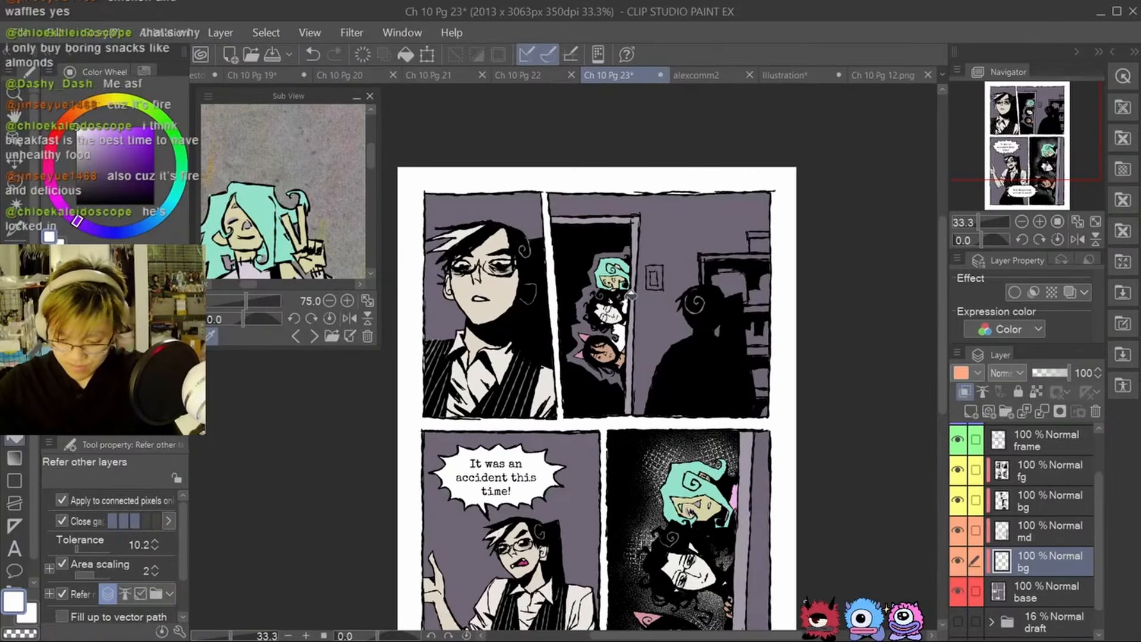
click(618, 303)
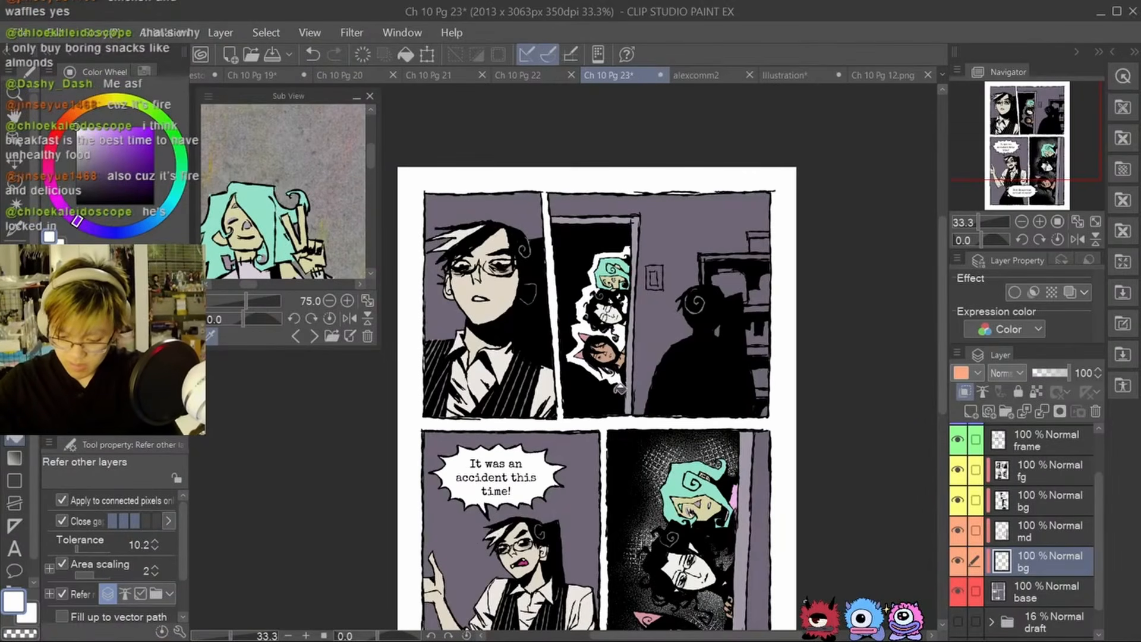
key(p)
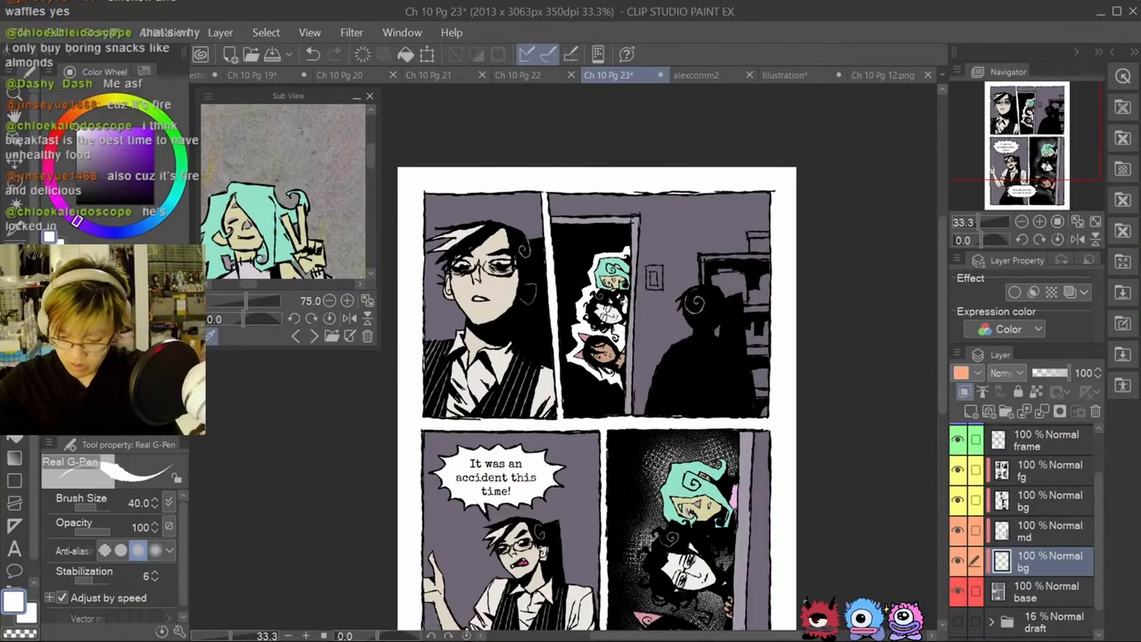
Step: Try loose light-lavender pastel strokes on the background behind the man in the lower-left panel
click(1021, 221)
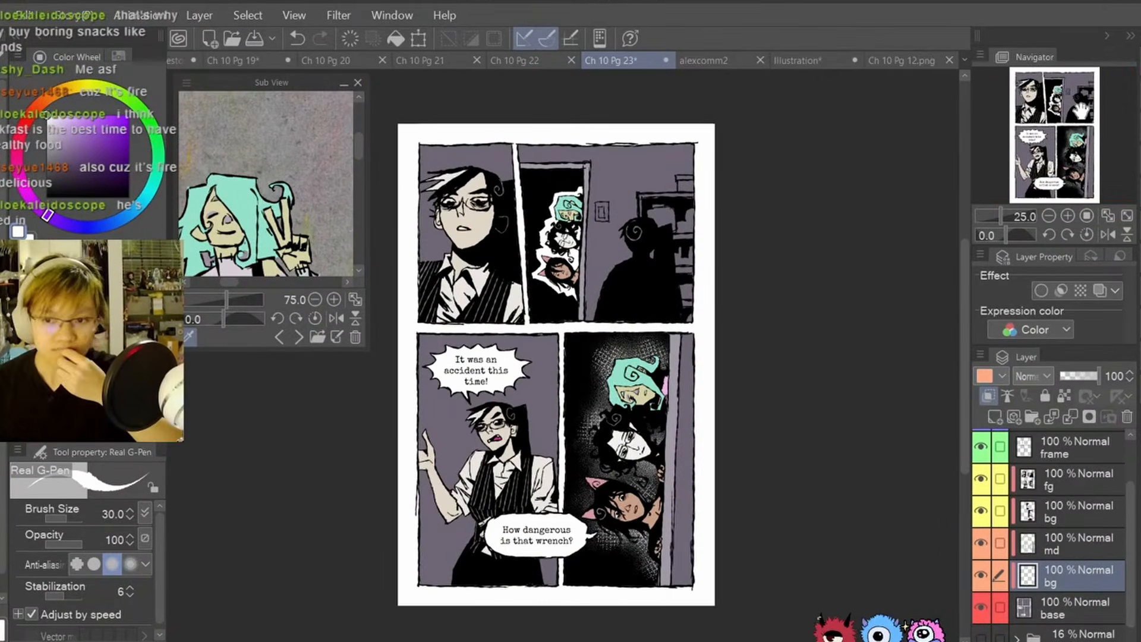
click(1039, 221)
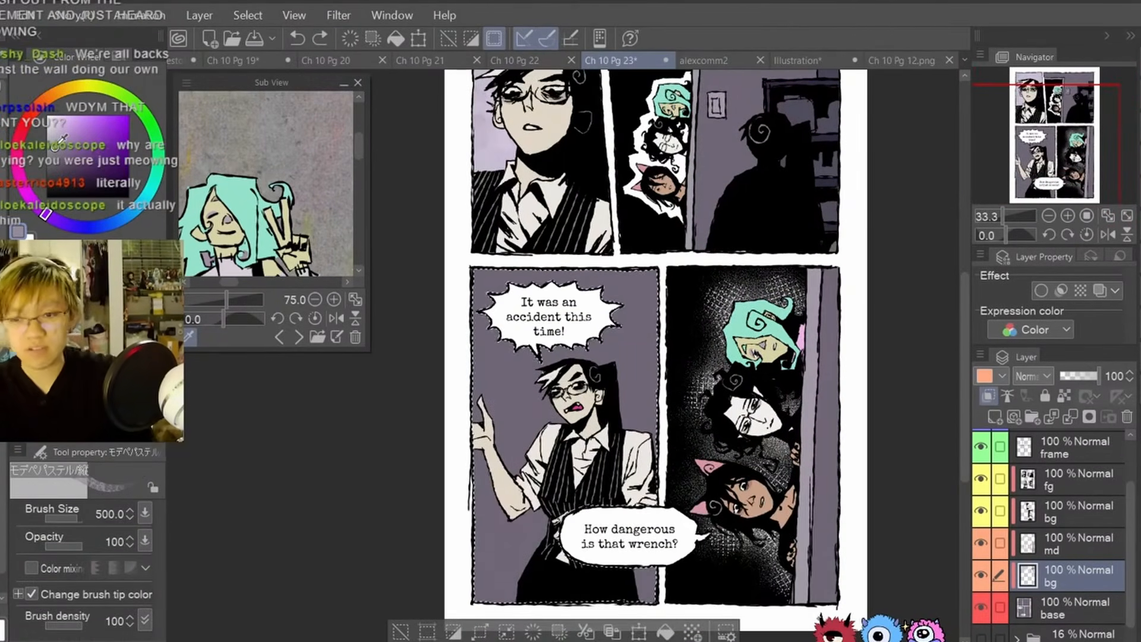
drag(488, 351, 529, 446)
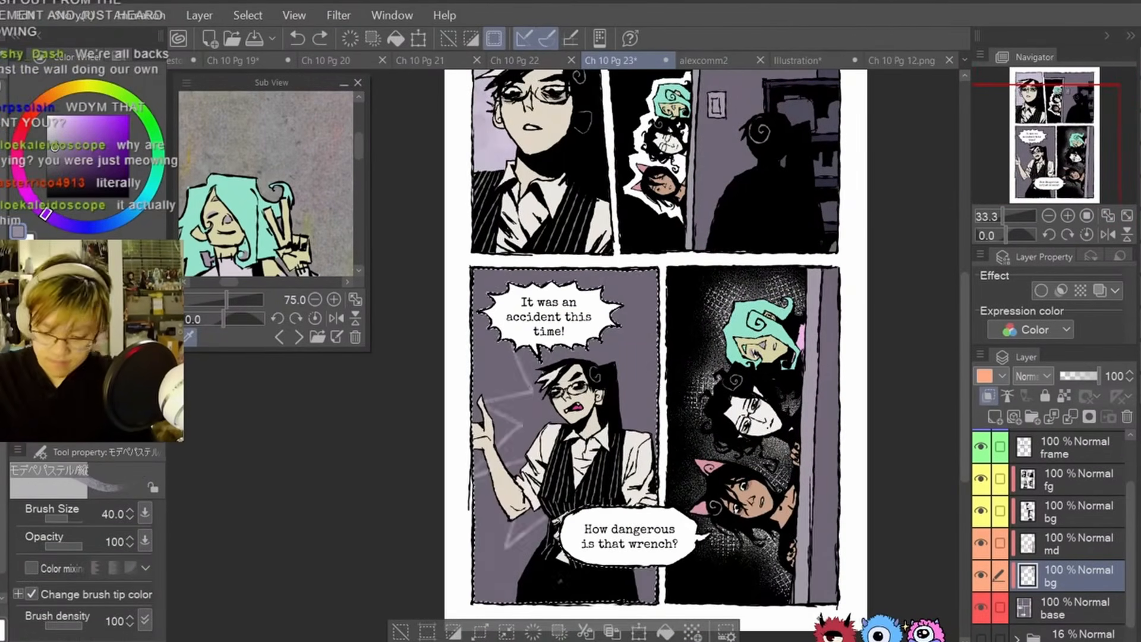
key(ctrl+minus)
drag(511, 332, 570, 511)
key(ctrl+z)
Step: Shade the upper and lower-left corners of the lower-left panel's background in black with the pastel brush, and clear the selection
click(64, 198)
drag(585, 315, 624, 351)
drag(492, 387, 526, 383)
key(ctrl+z)
drag(480, 432, 456, 452)
key(b)
drag(529, 416, 563, 384)
drag(504, 484, 523, 535)
drag(505, 369, 522, 324)
drag(529, 404, 532, 429)
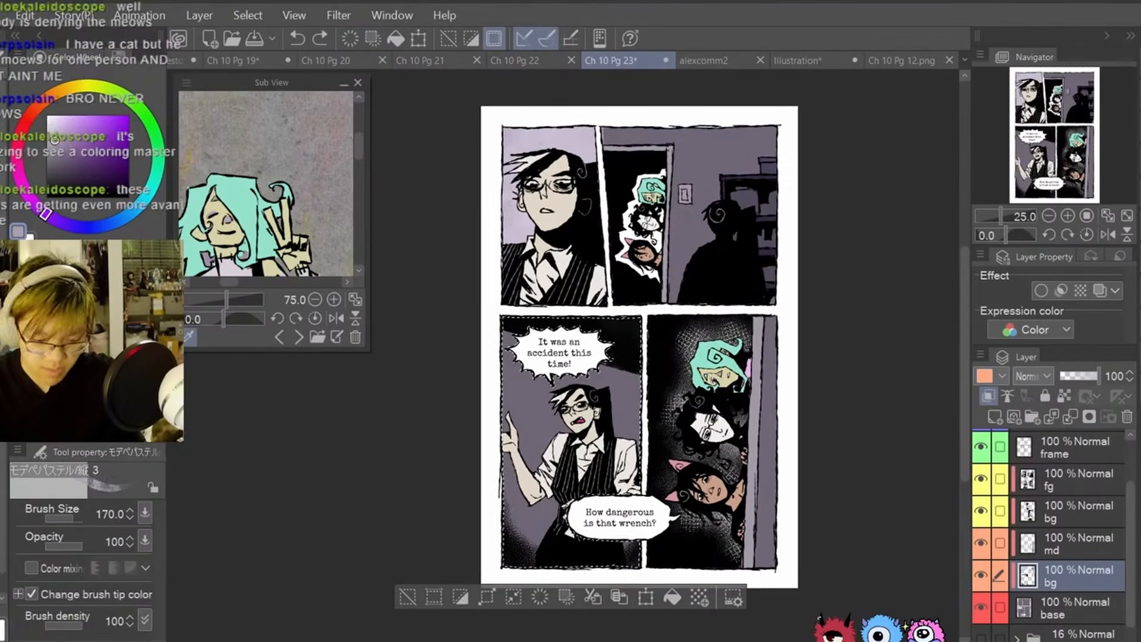
key(ctrl+d)
Step: Paint a lighter purple glow around the man in the lower-left panel on the bg layer
mouse_move(624, 380)
mouse_down()
mouse_move(511, 505)
mouse_move(624, 392)
mouse_up()
drag(517, 380, 594, 428)
key(ctrl+d)
mouse_move(596, 378)
mouse_down()
mouse_move(550, 388)
mouse_move(532, 453)
mouse_up()
alt+click(539, 396)
key(bracketright)
drag(607, 434, 624, 487)
Step: Add a new layer above fg and outline the silhouetted figure in the upper-right panel in white with the size 15 wiggle brush
drag(937, 506, 921, 466)
mouse_move(838, 577)
mouse_down()
mouse_move(764, 553)
mouse_move(728, 631)
mouse_up()
click(1079, 480)
click(995, 417)
click(46, 115)
key(p)
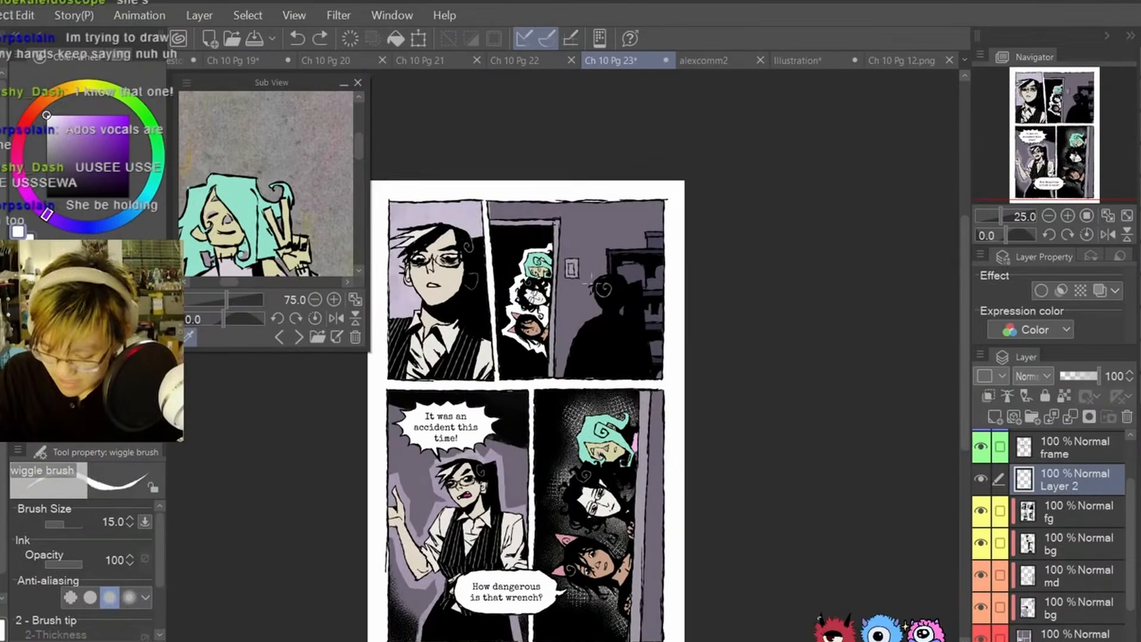
drag(584, 272, 620, 278)
mouse_move(620, 278)
mouse_down()
mouse_move(627, 321)
mouse_move(634, 292)
mouse_up()
key(ctrl+z)
click(1068, 216)
drag(625, 289, 575, 369)
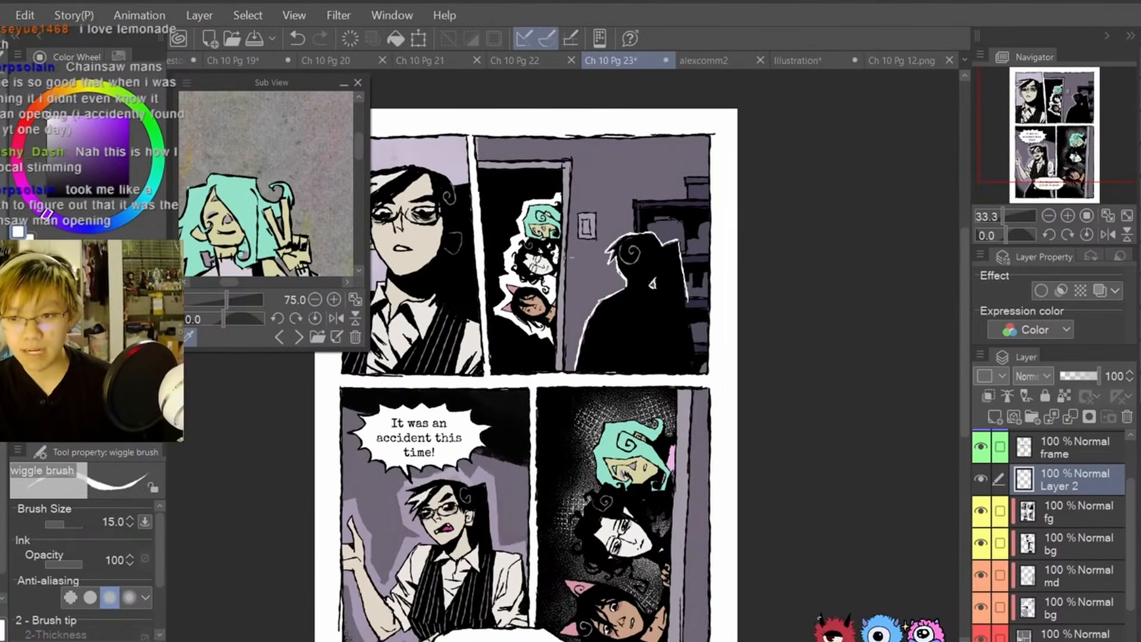
Step: Outline the mint-haired and curly-haired characters in the lower-right panel with white wiggle-brush lines on Layer 2
drag(710, 394, 728, 250)
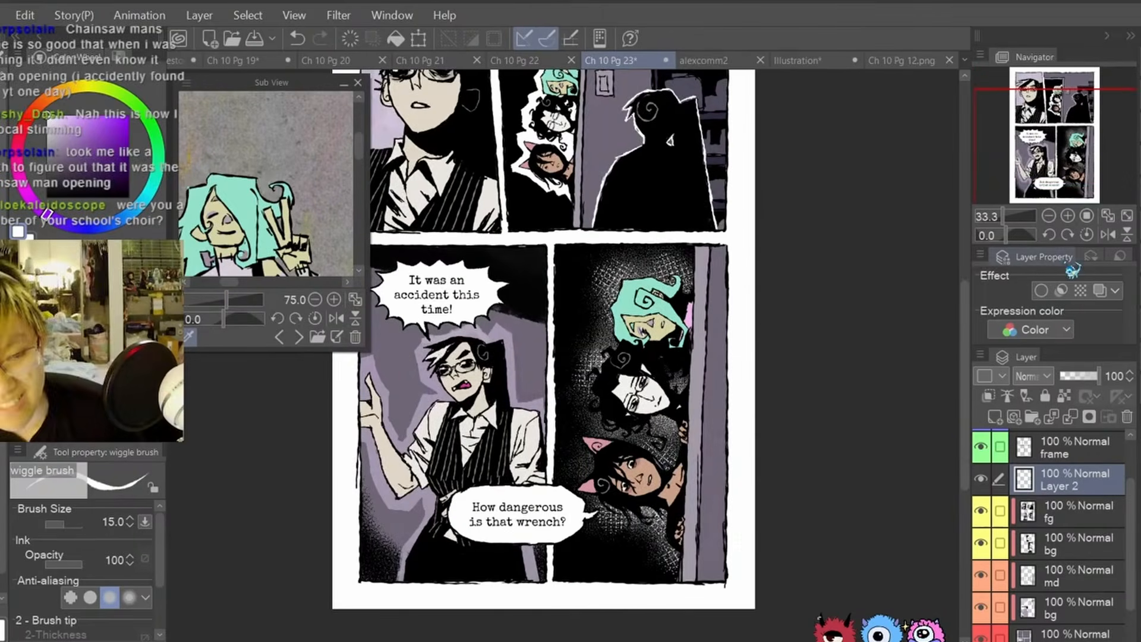
drag(668, 279, 687, 293)
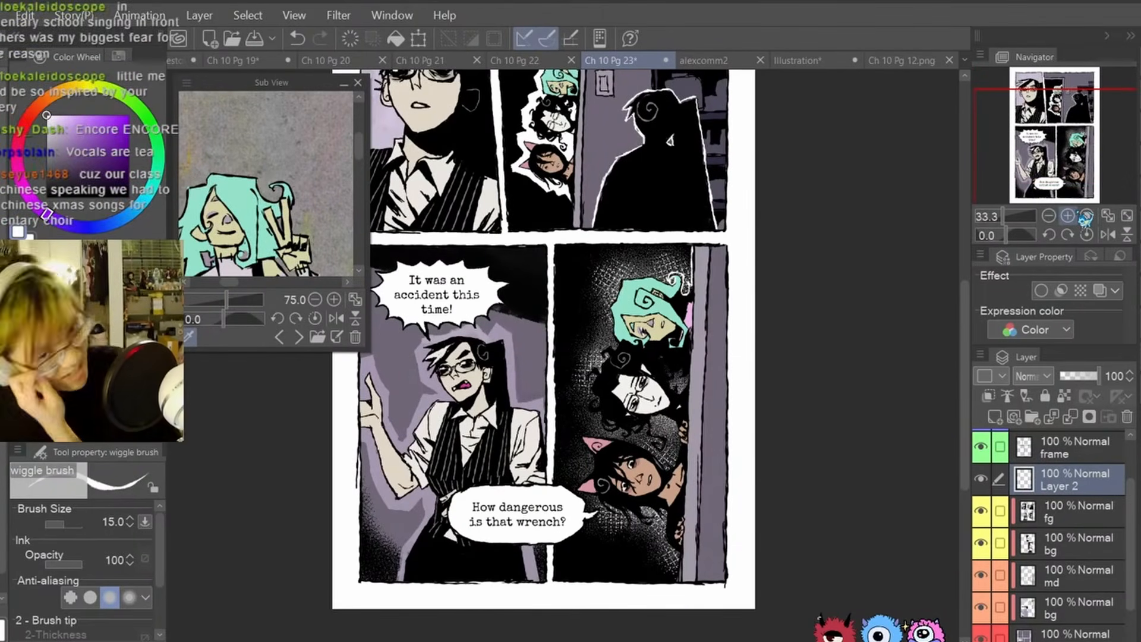
click(1067, 216)
drag(1006, 235, 1022, 235)
drag(594, 357, 602, 378)
drag(694, 416, 599, 395)
mouse_move(594, 391)
mouse_down()
mouse_move(528, 357)
mouse_move(503, 360)
mouse_up()
mouse_move(517, 427)
mouse_down()
mouse_move(619, 394)
mouse_move(613, 429)
mouse_up()
drag(597, 351, 540, 449)
drag(614, 429, 639, 422)
drag(642, 472, 669, 490)
drag(653, 416, 678, 376)
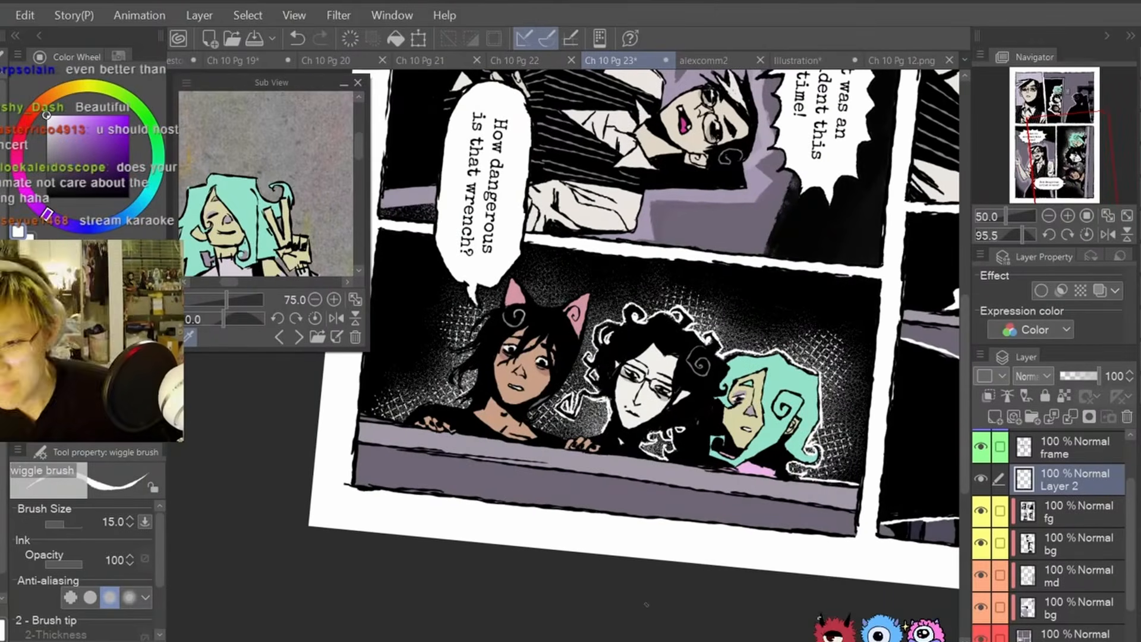
Step: Outline the cat-eared character in the lower-right panel in white, and return the canvas to its unrotated full-page view
drag(624, 333, 618, 417)
drag(545, 506, 596, 428)
key(ctrl+z)
drag(596, 431, 561, 391)
drag(526, 343, 572, 312)
mouse_move(596, 355)
mouse_down()
mouse_move(565, 355)
mouse_move(513, 397)
mouse_up()
drag(535, 400, 514, 437)
click(1086, 235)
key(ctrl+minus)
key(ctrl+minus)
Step: Select the wall area of the upper-right panel with the bg colour layer active
click(1076, 608)
key(p)
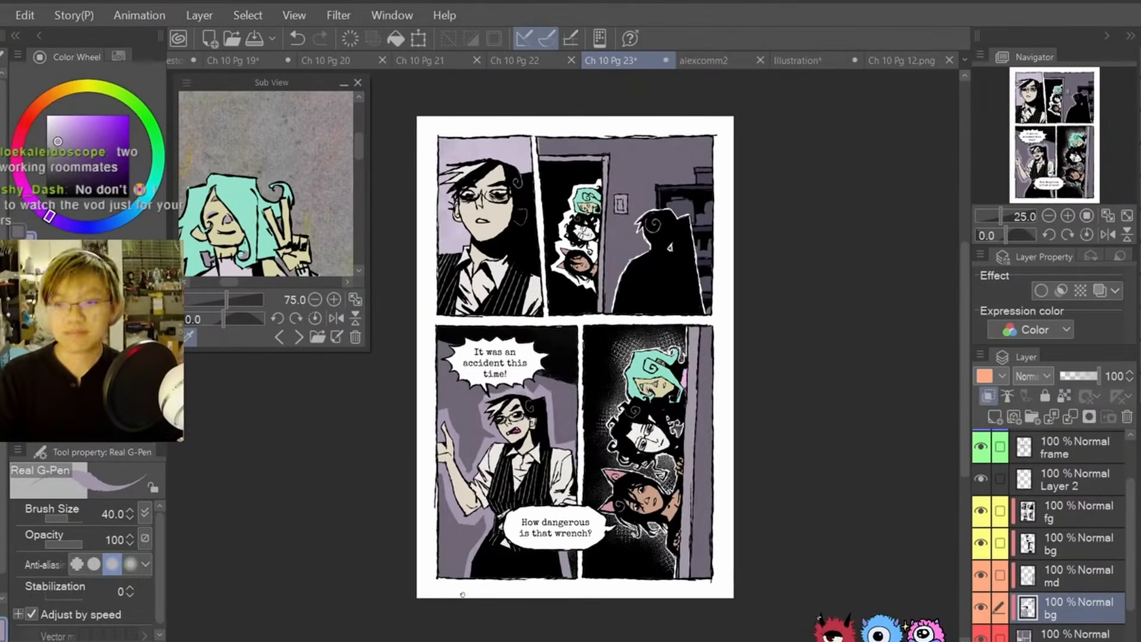
drag(737, 394, 710, 424)
key(w)
click(615, 208)
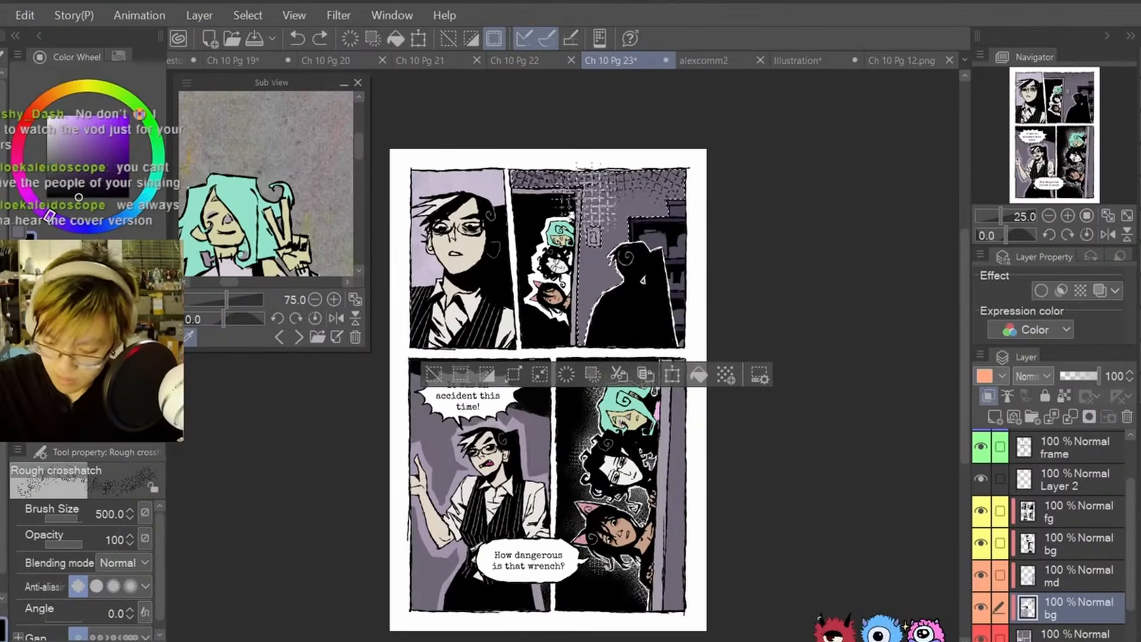
Step: Try dark shading on the upper-right panel's wall with the Rough crosshatch brush at size 500
drag(523, 178, 683, 226)
mouse_move(739, 167)
mouse_down()
mouse_move(768, 202)
mouse_move(741, 262)
mouse_up()
key(ctrl+z)
mouse_move(523, 252)
mouse_down()
mouse_move(675, 252)
mouse_move(664, 218)
mouse_up()
key(ctrl+z)
Step: Shade the upper part of the upper-right panel's wall with the Light crosshatch brush at size 1500, and clear the selection
click(89, 416)
click(89, 437)
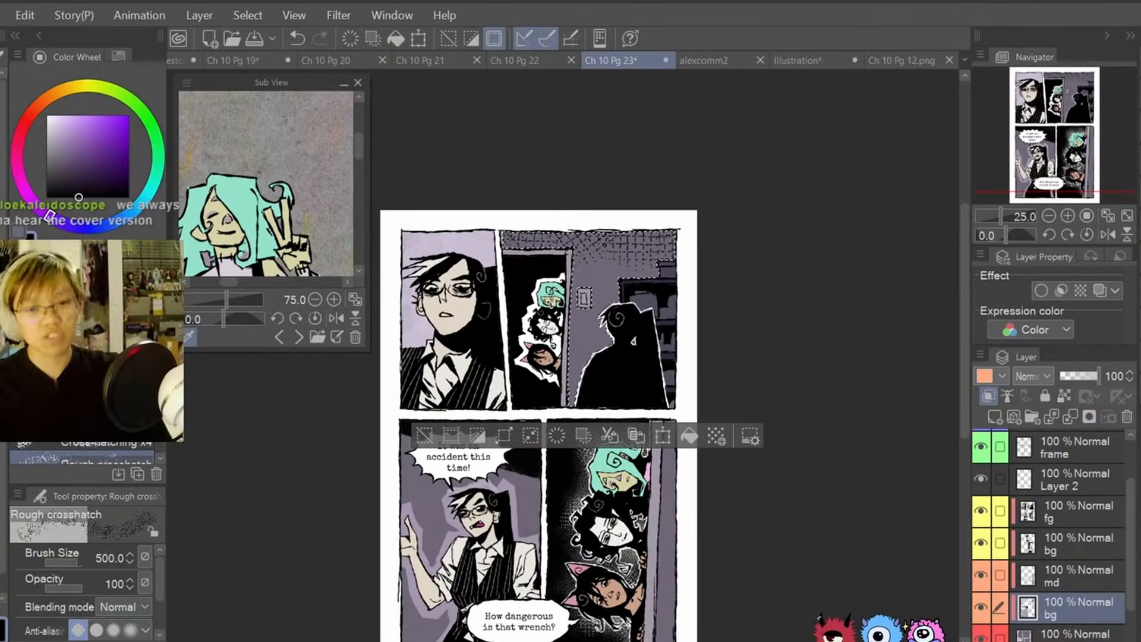
click(90, 452)
mouse_move(647, 261)
mouse_down()
mouse_move(522, 224)
mouse_move(654, 229)
mouse_up()
mouse_move(643, 181)
mouse_down()
mouse_move(637, 304)
mouse_move(658, 233)
mouse_up()
key(ctrl+d)
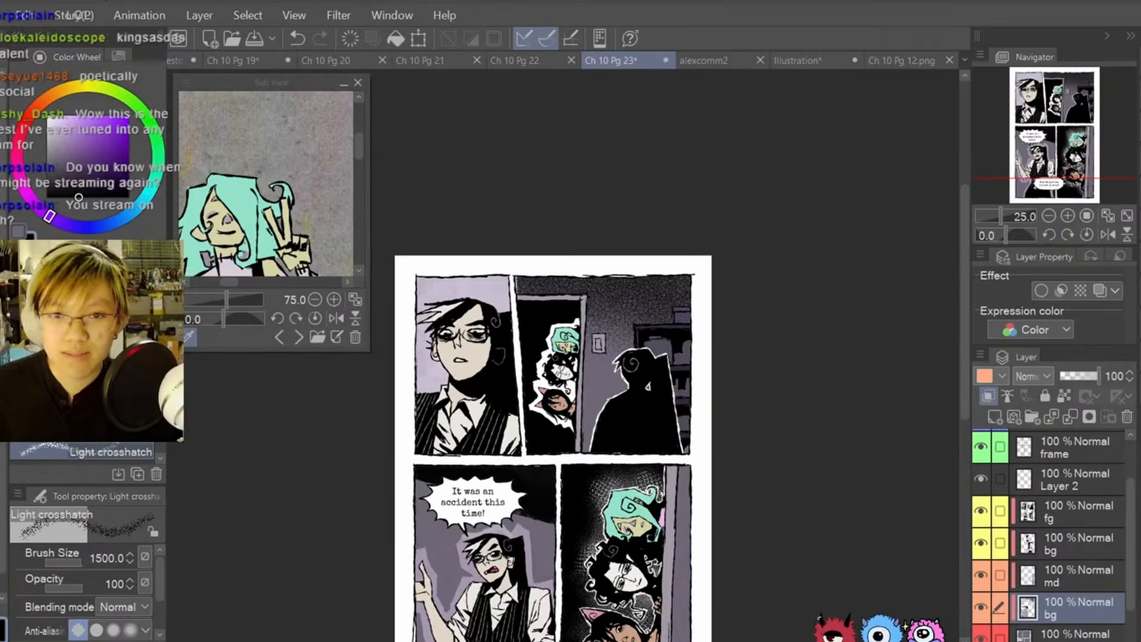
click(1049, 216)
click(1049, 216)
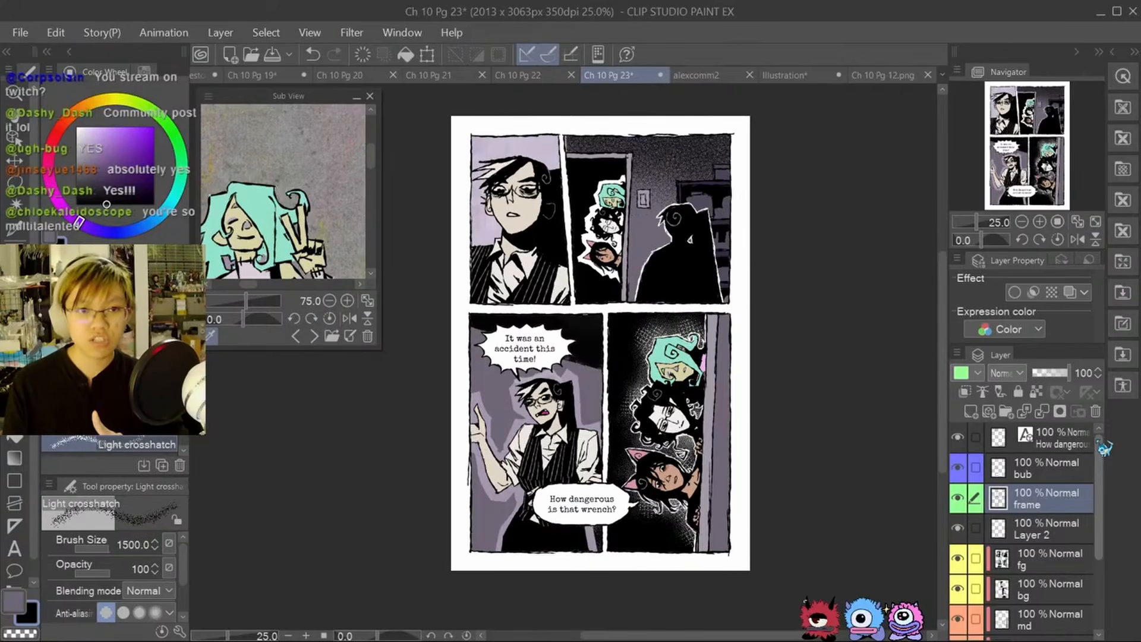
Step: Place the Paper_04.jpg texture material between Layer 2 and fg, and clip it to the layer below
click(1122, 169)
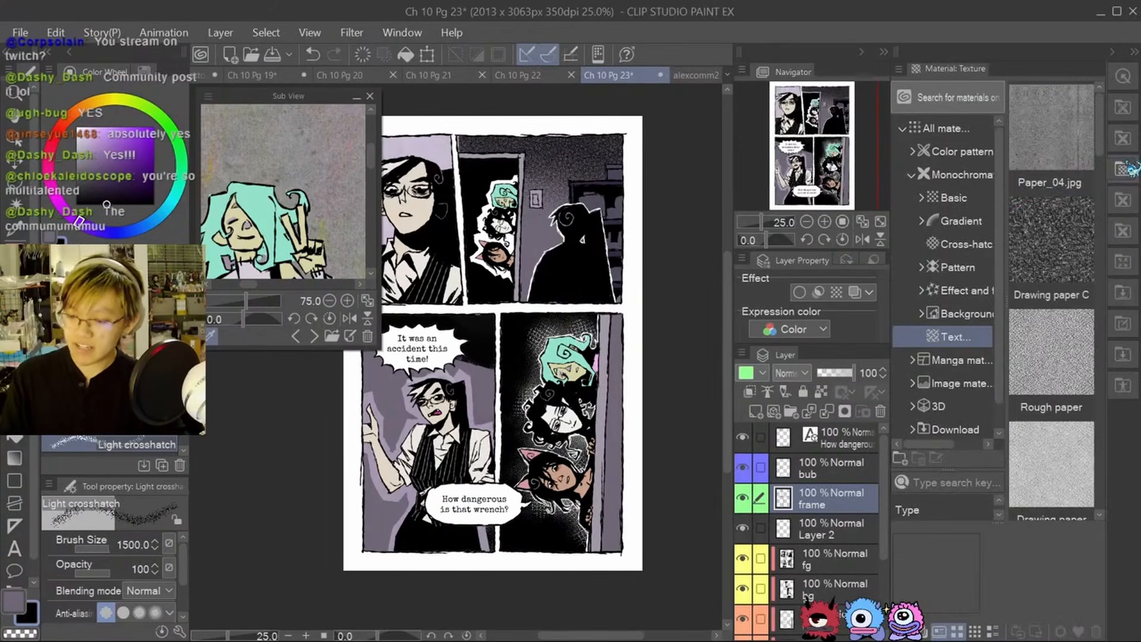
drag(1063, 148, 844, 544)
click(1122, 170)
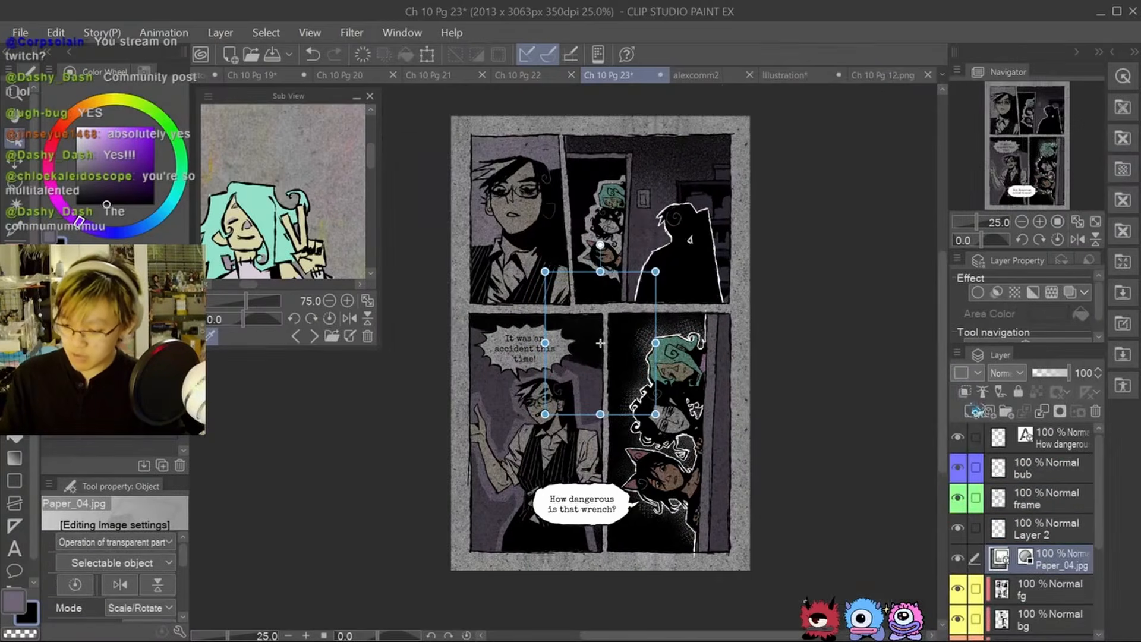
click(964, 392)
drag(1033, 137, 1067, 137)
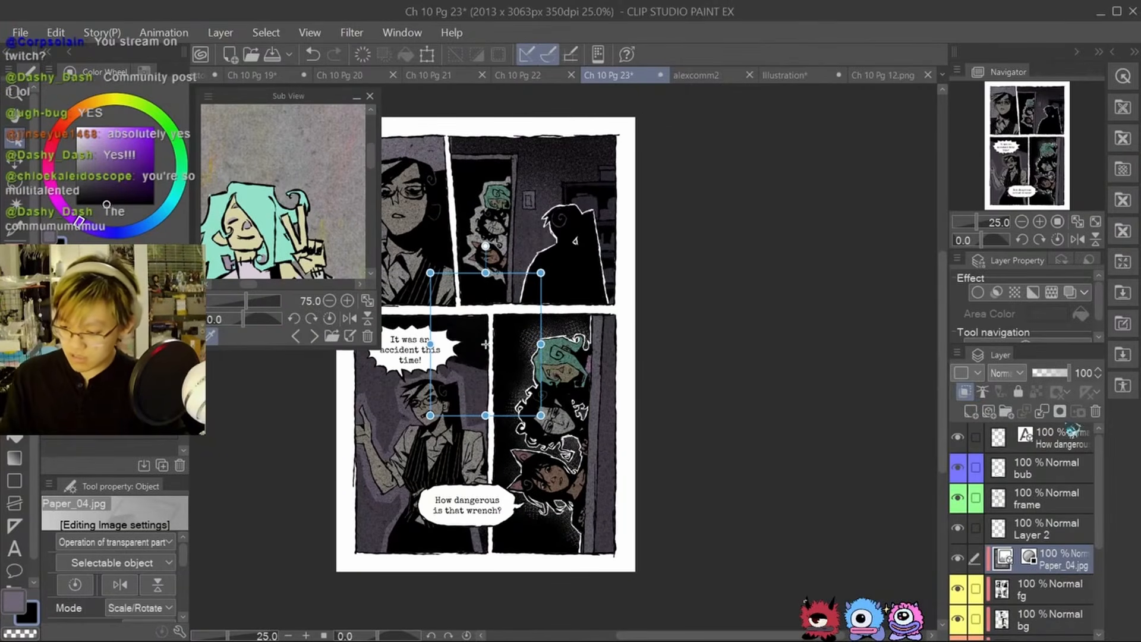
Step: Apply the overlay texture effect to the Paper_04.jpg layer, lower its opacity to 69%, and make the fg layer active
click(1051, 292)
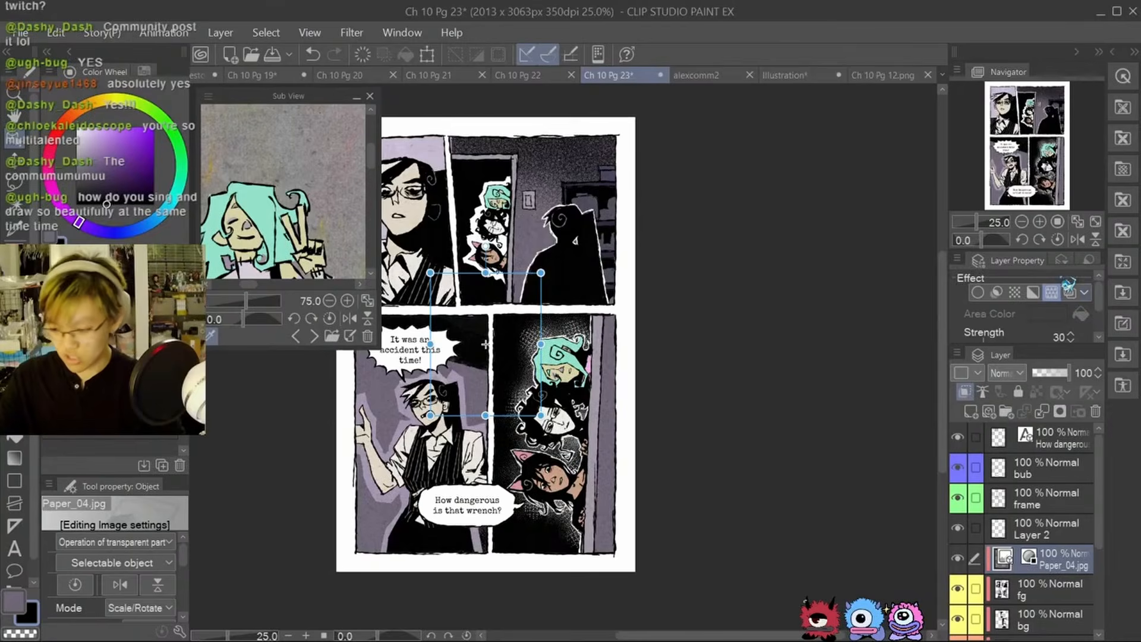
mouse_move(1046, 154)
mouse_down()
mouse_move(1008, 160)
mouse_move(1053, 139)
mouse_up()
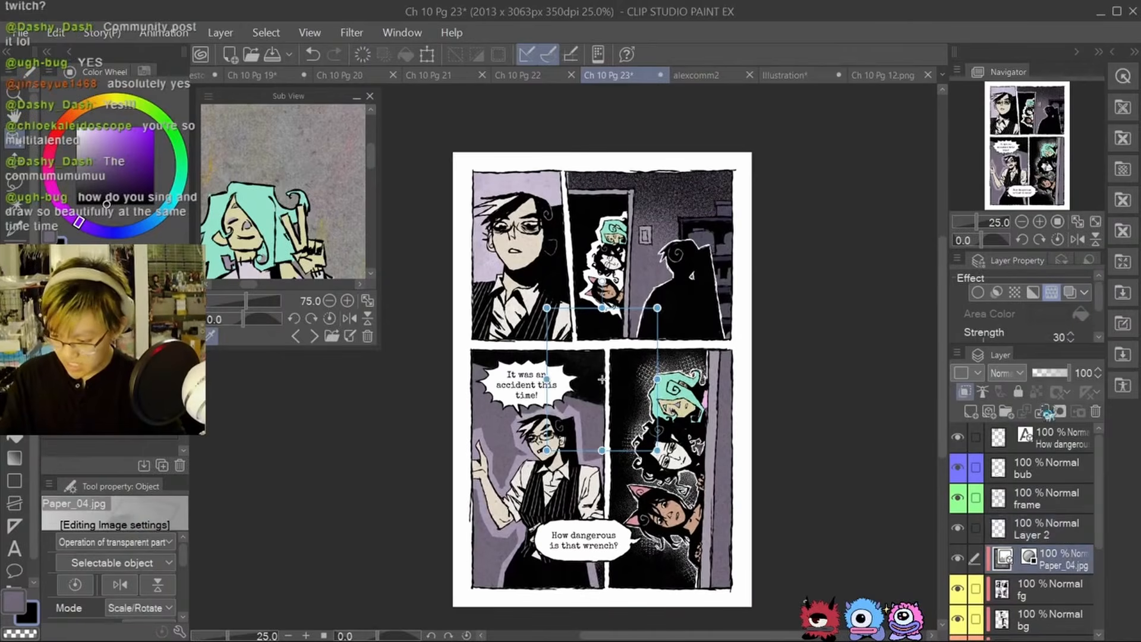
click(1057, 373)
click(1073, 583)
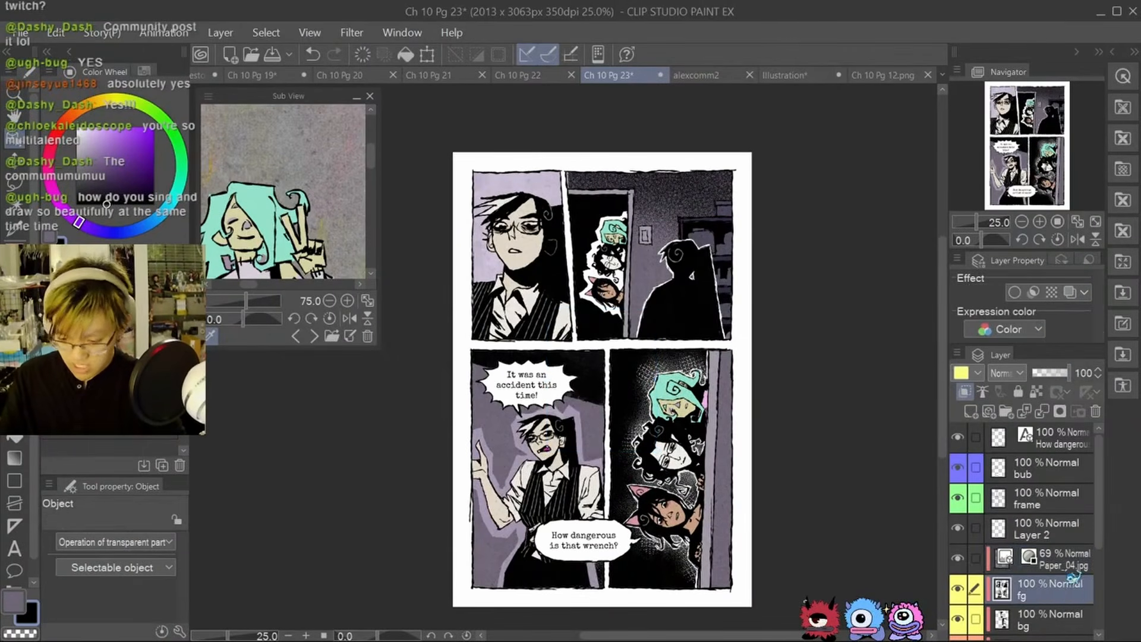
drag(1025, 167, 1031, 165)
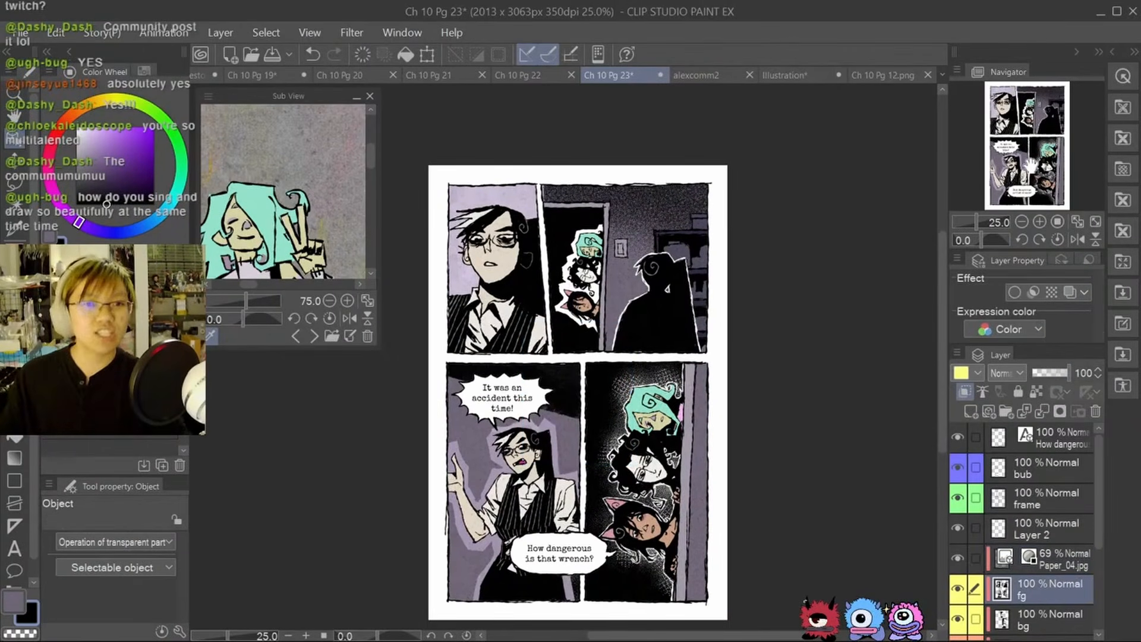